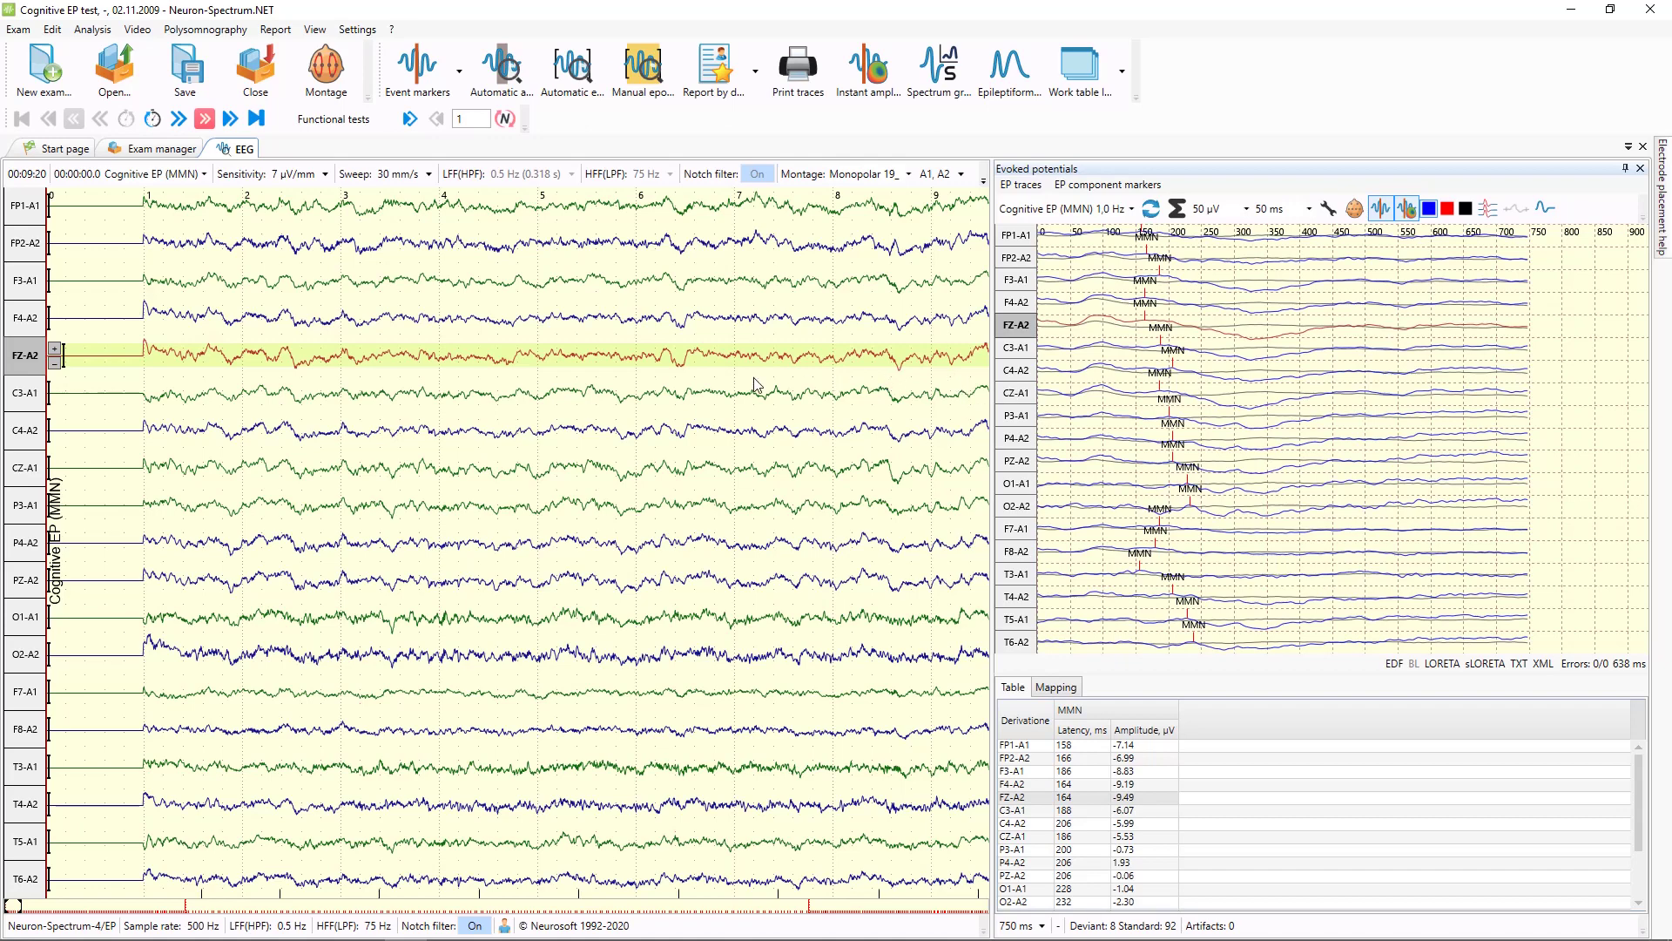
Step: Start fast EEG playback, leaving Cognitive EP (MMN) selected in the EP test list
key("space")
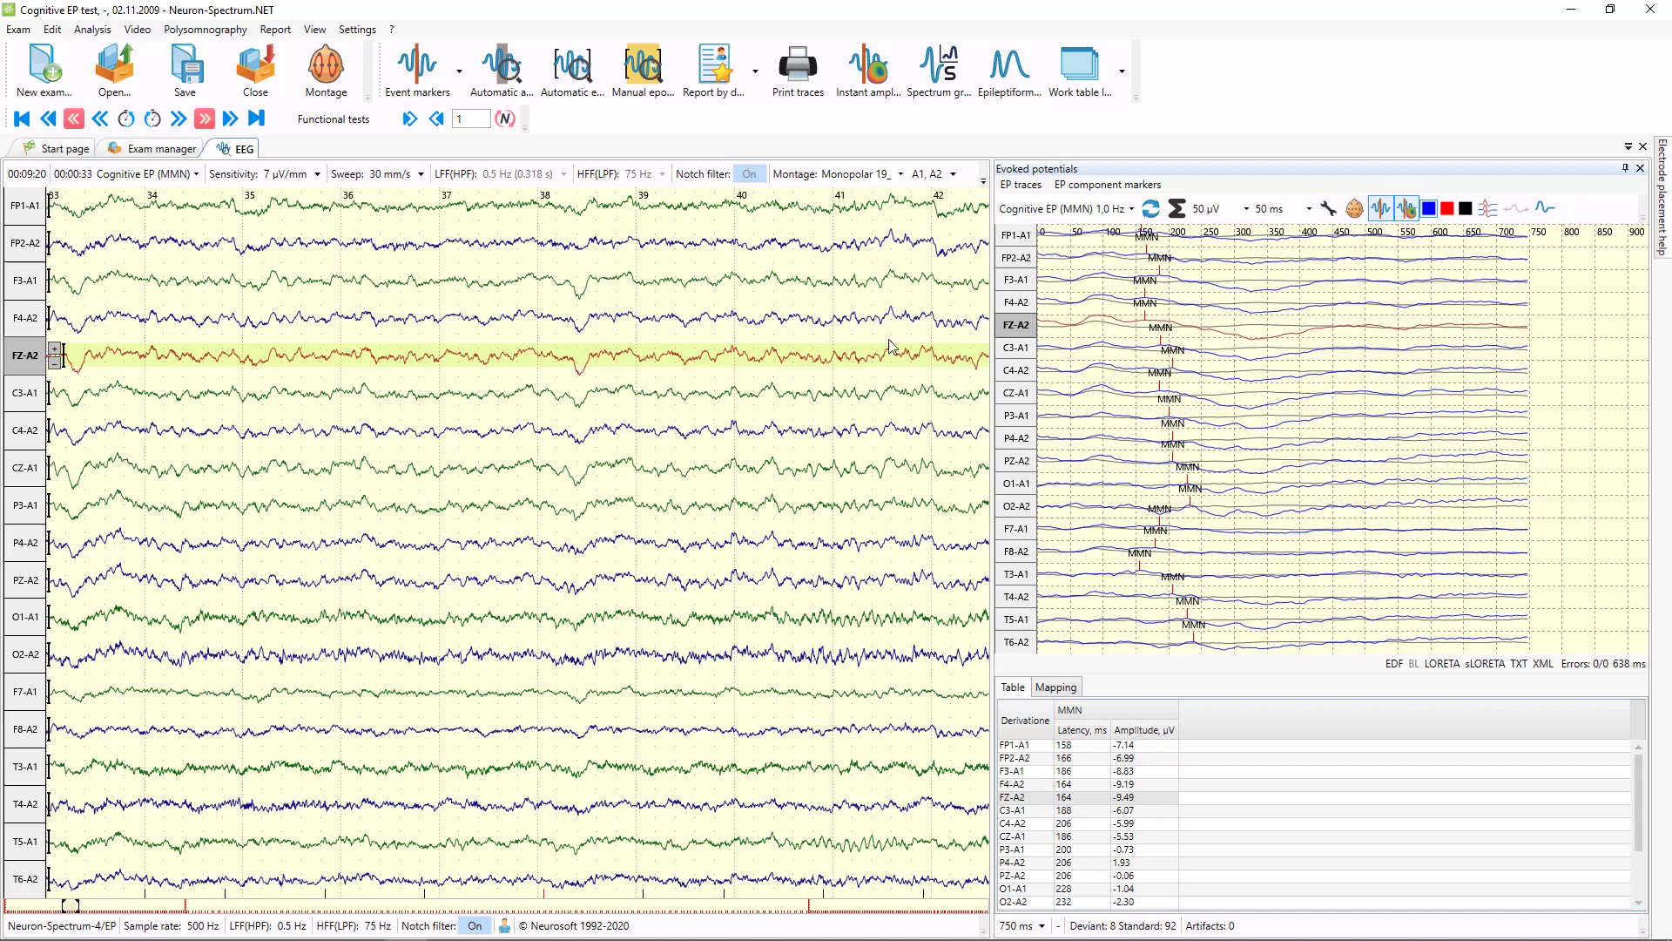
left_click(1059, 212)
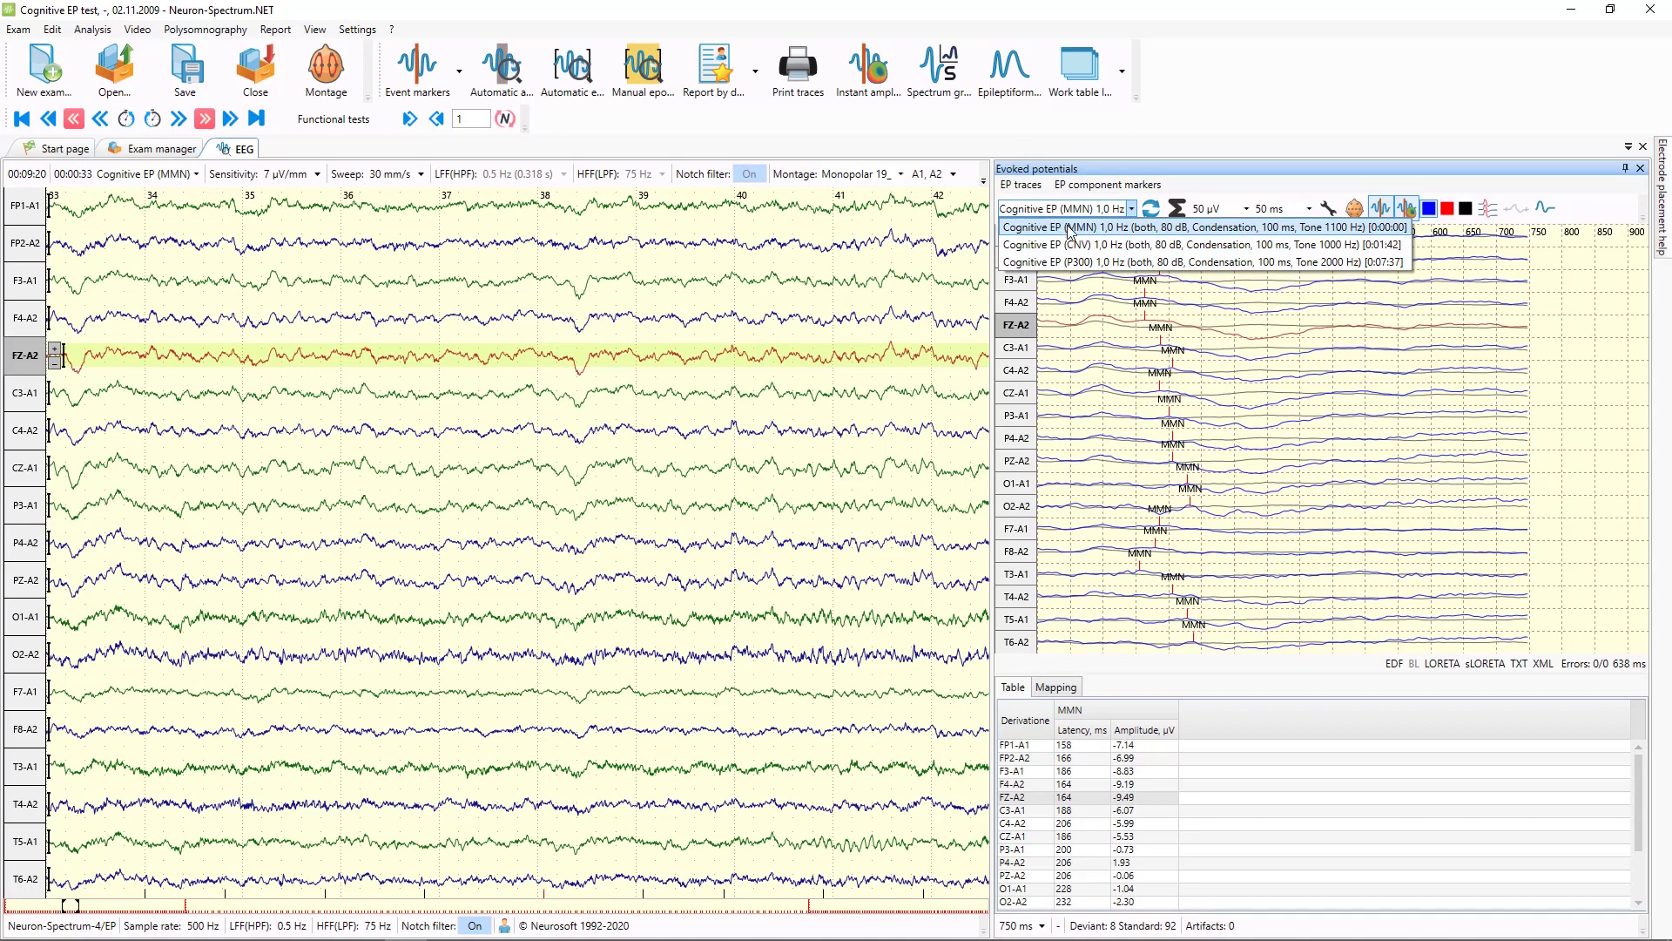
left_click(1071, 228)
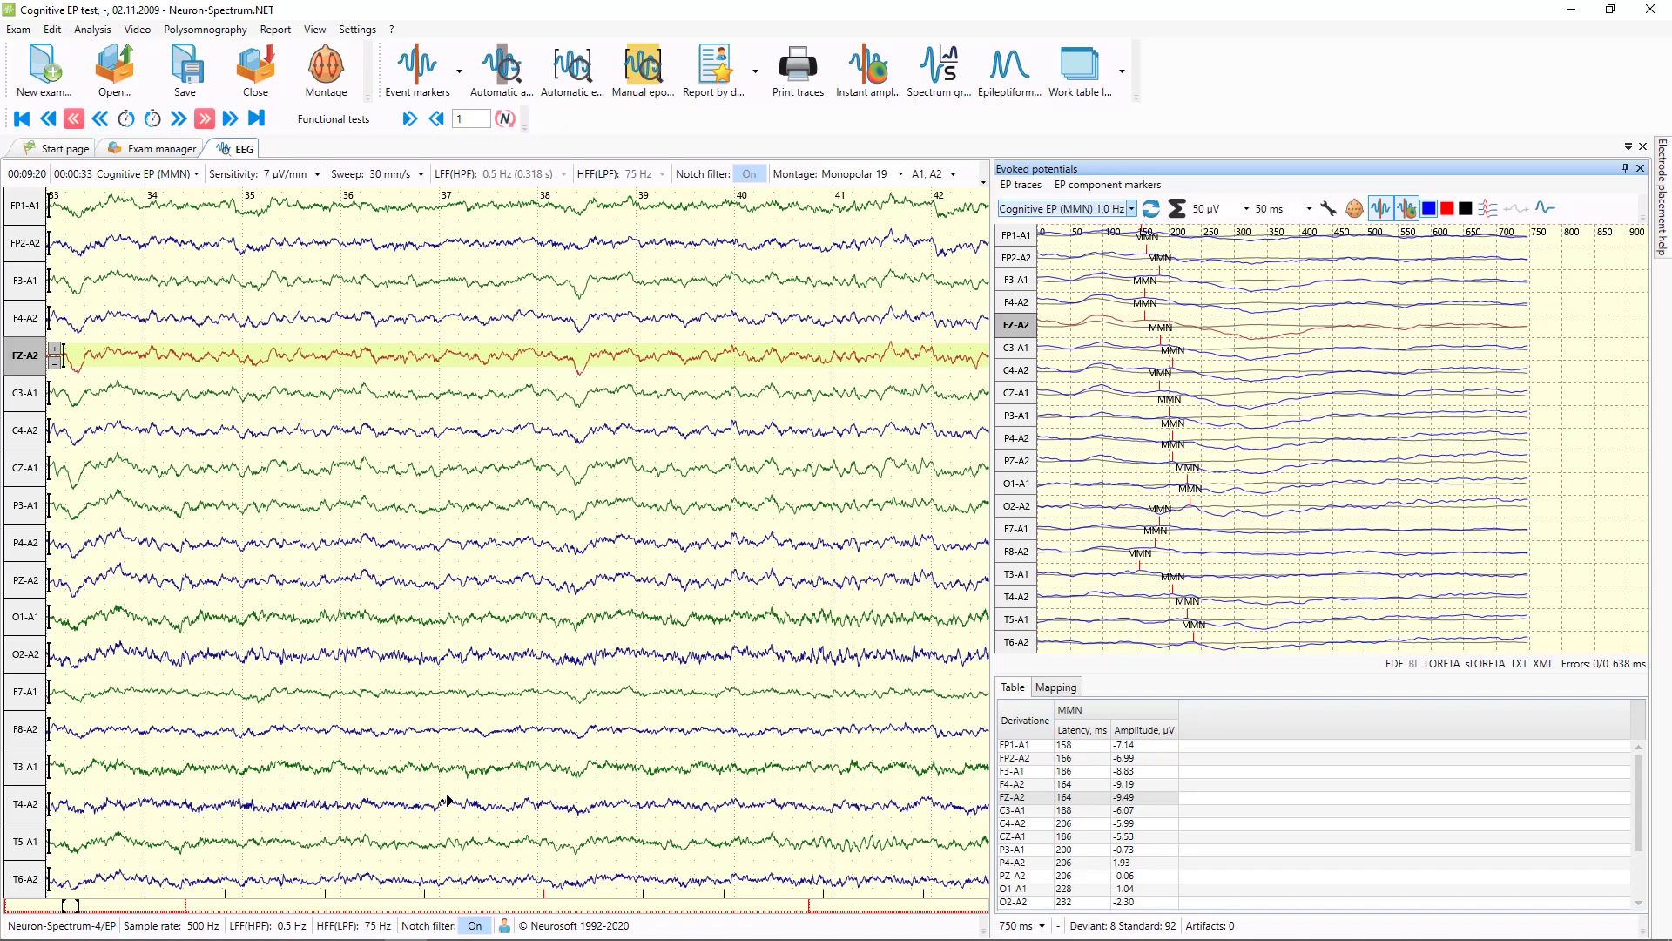
Step: Scroll the EEG traces forward to the 45–54 s stretch
scroll(433, 545, "down", 8)
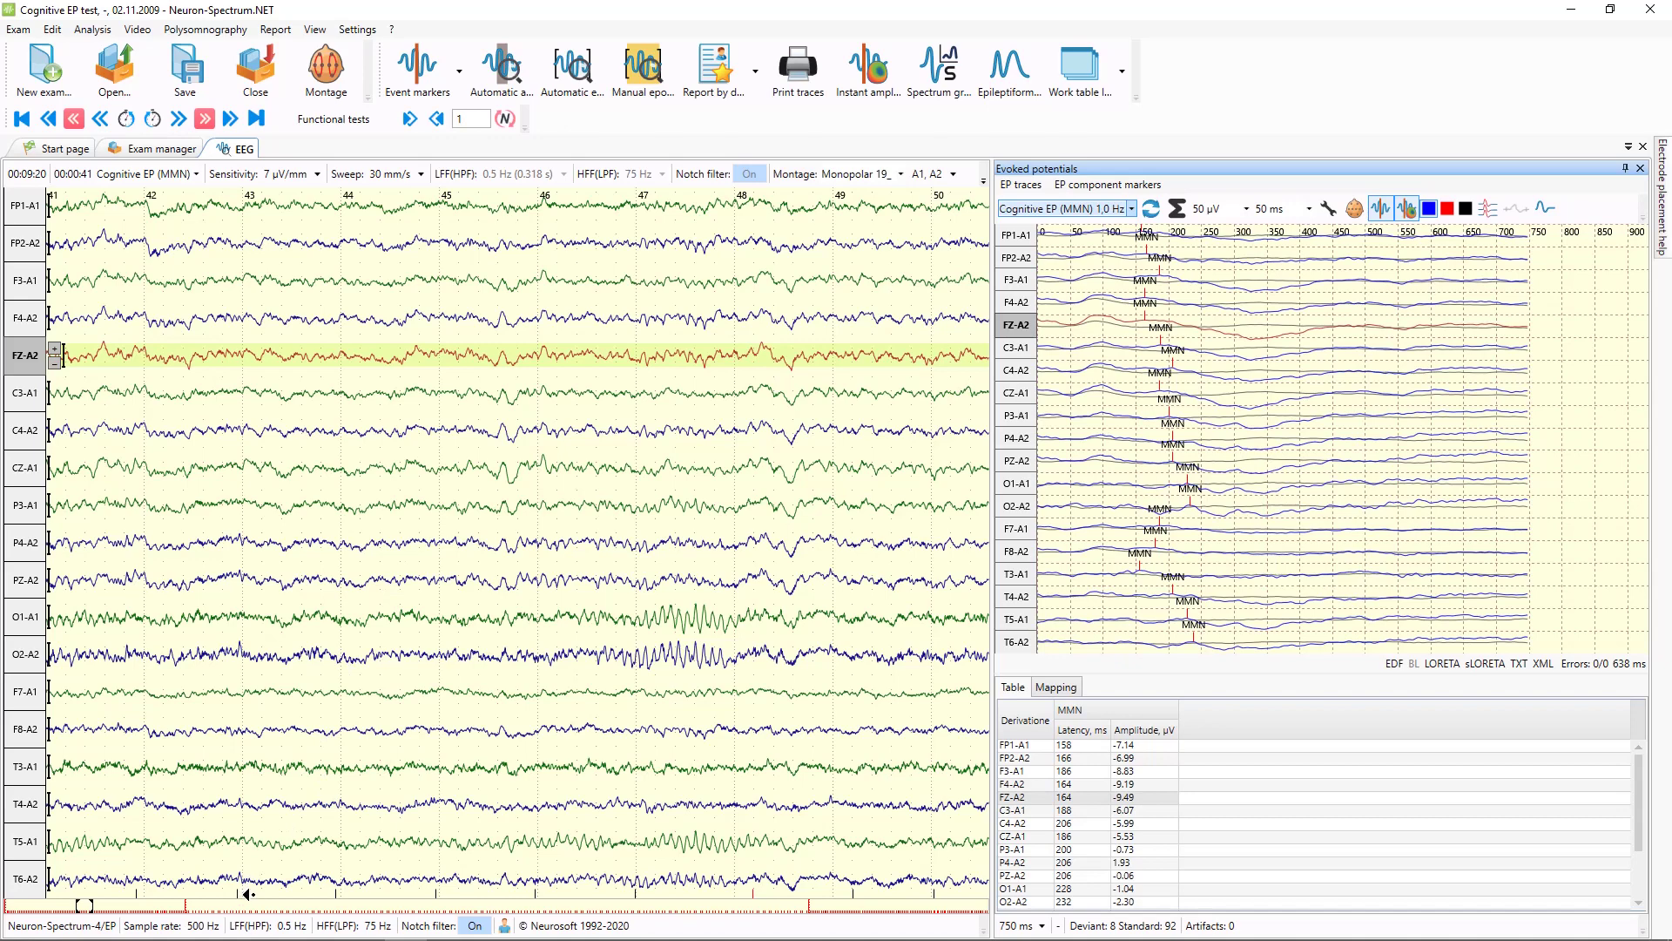
scroll(430, 804, "down", 2)
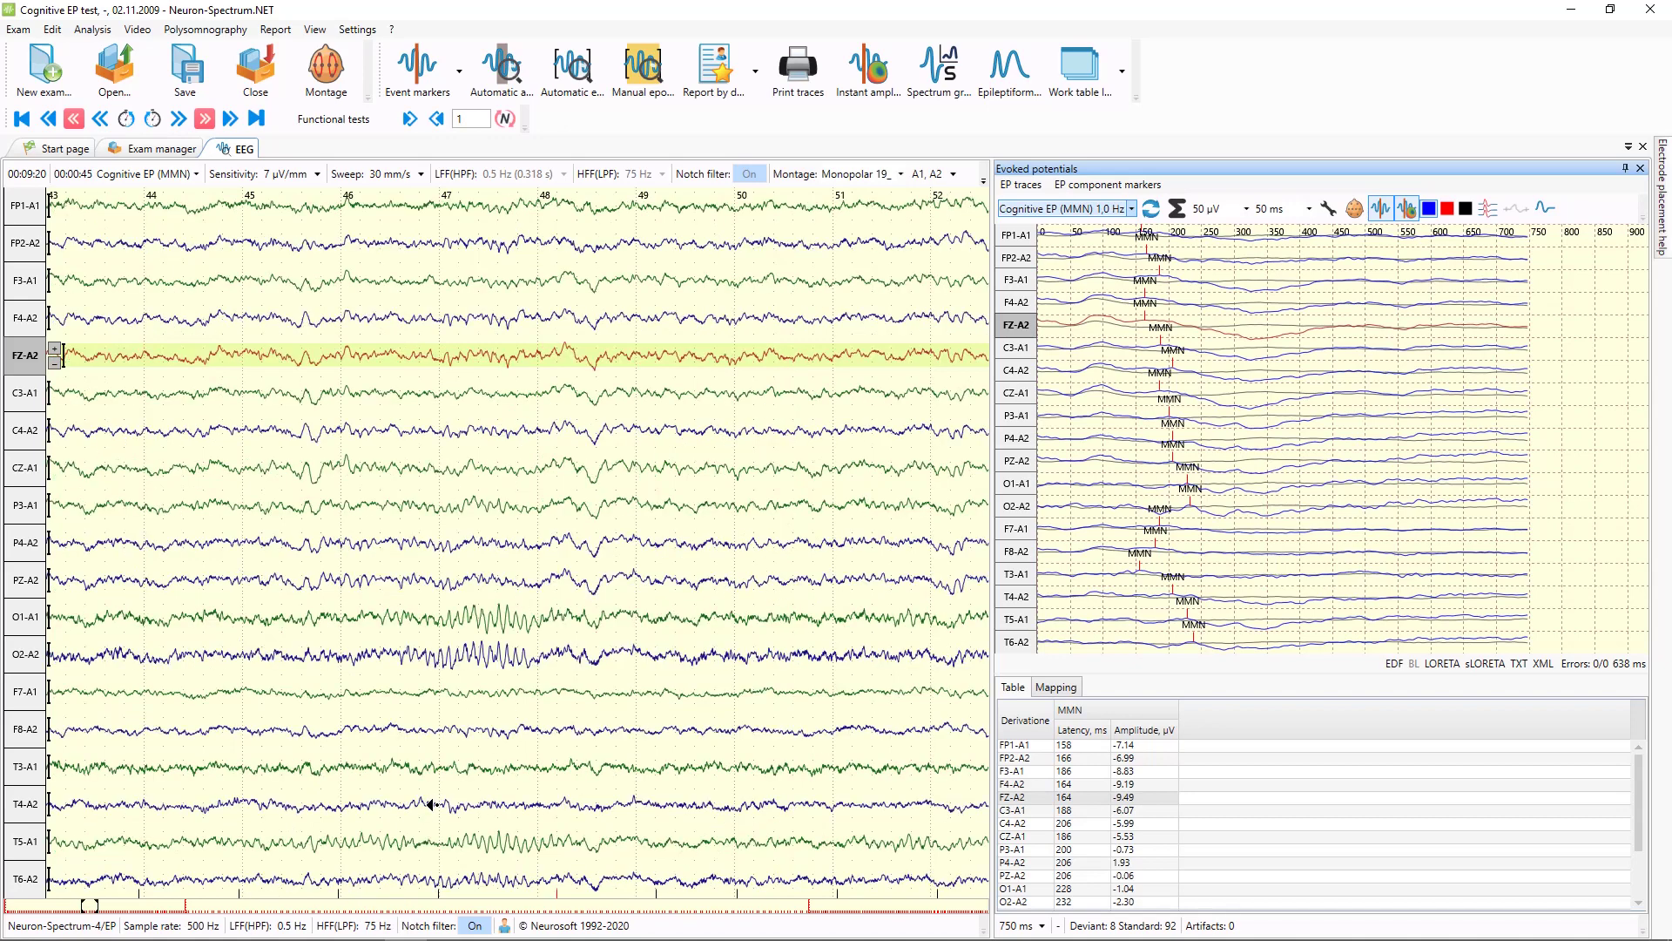
scroll(430, 804, "down", 2)
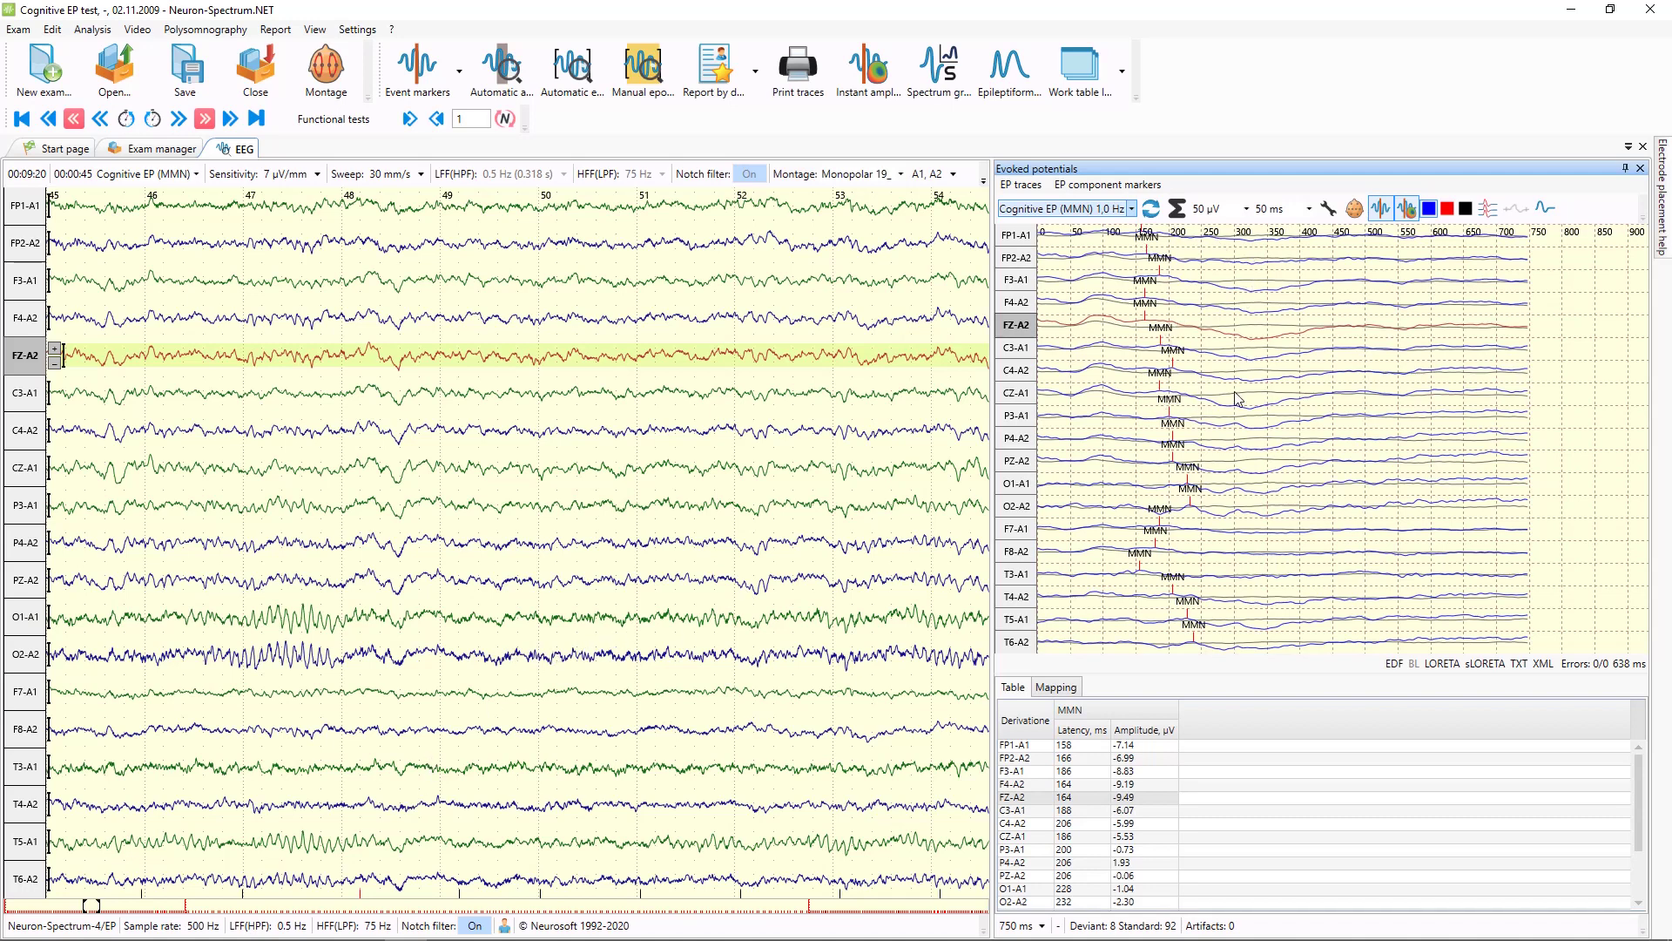
Step: Lay out evoked responses as a head map and hide the EP component markers table
left_click(1355, 209)
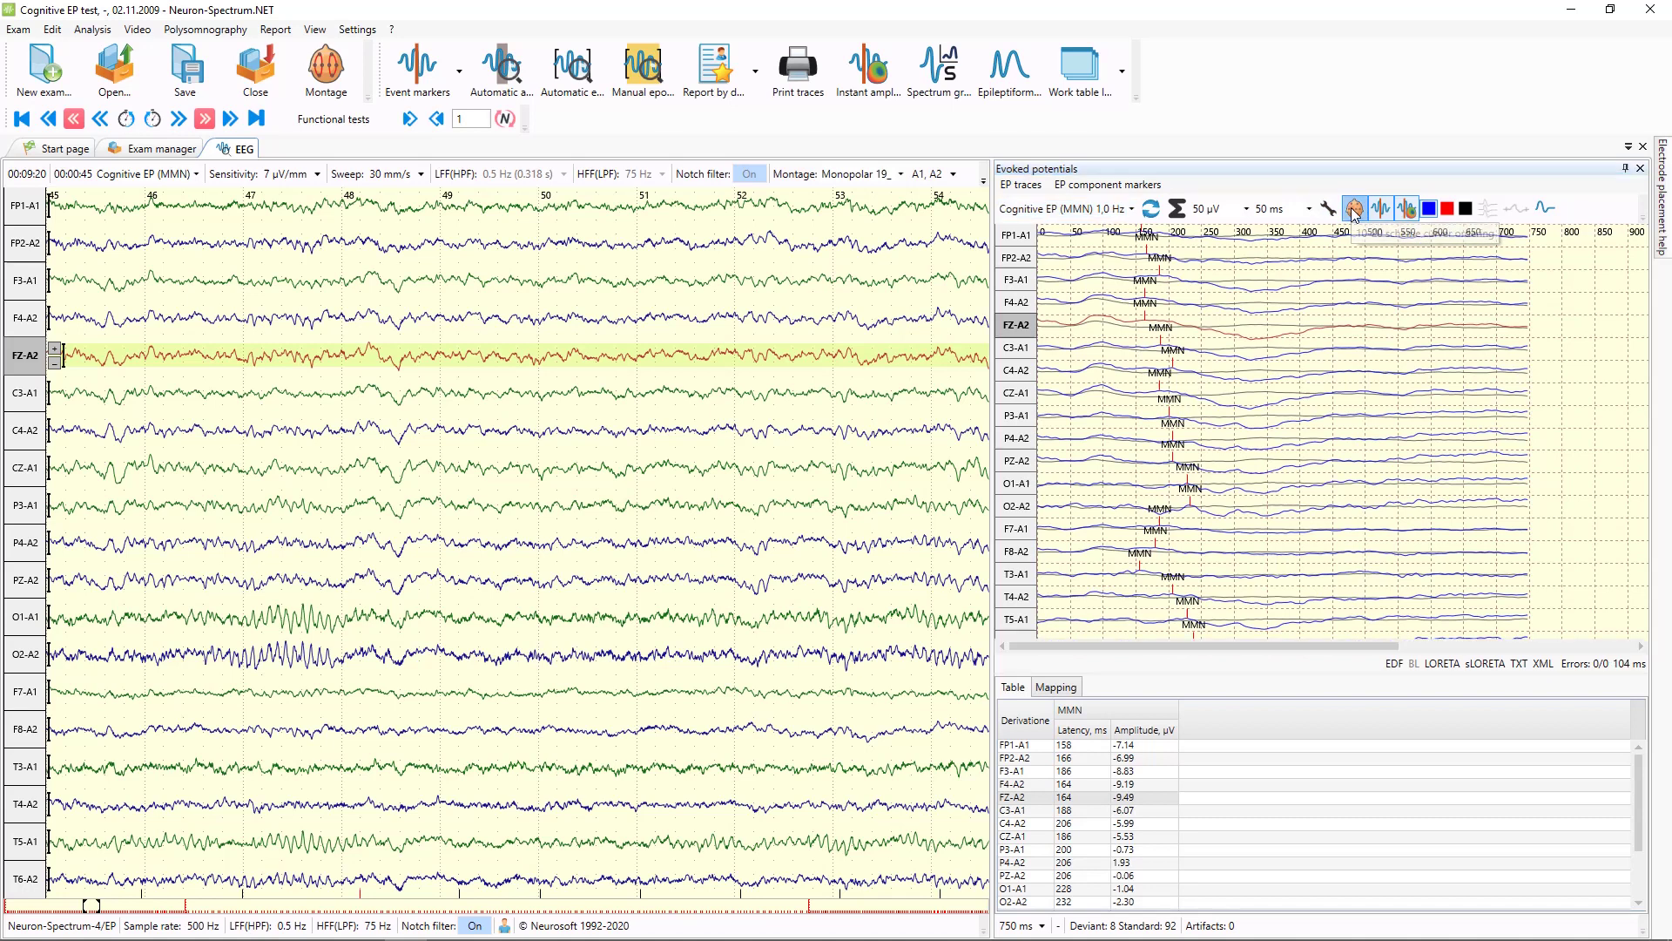
left_click(1107, 185)
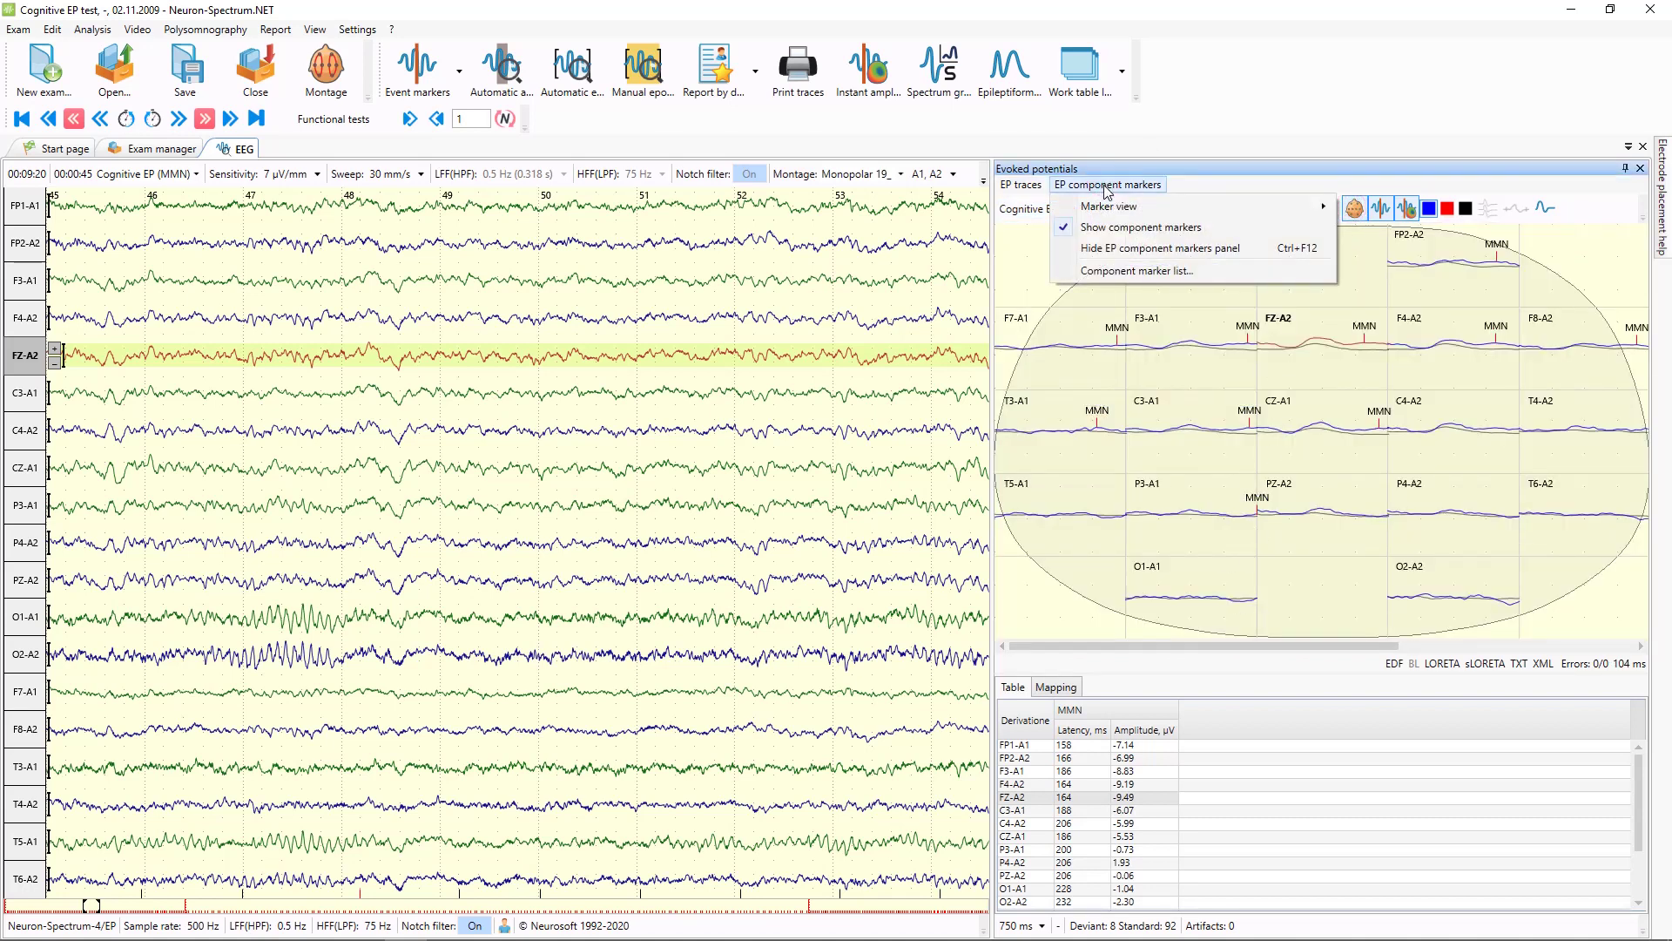
left_click(1116, 272)
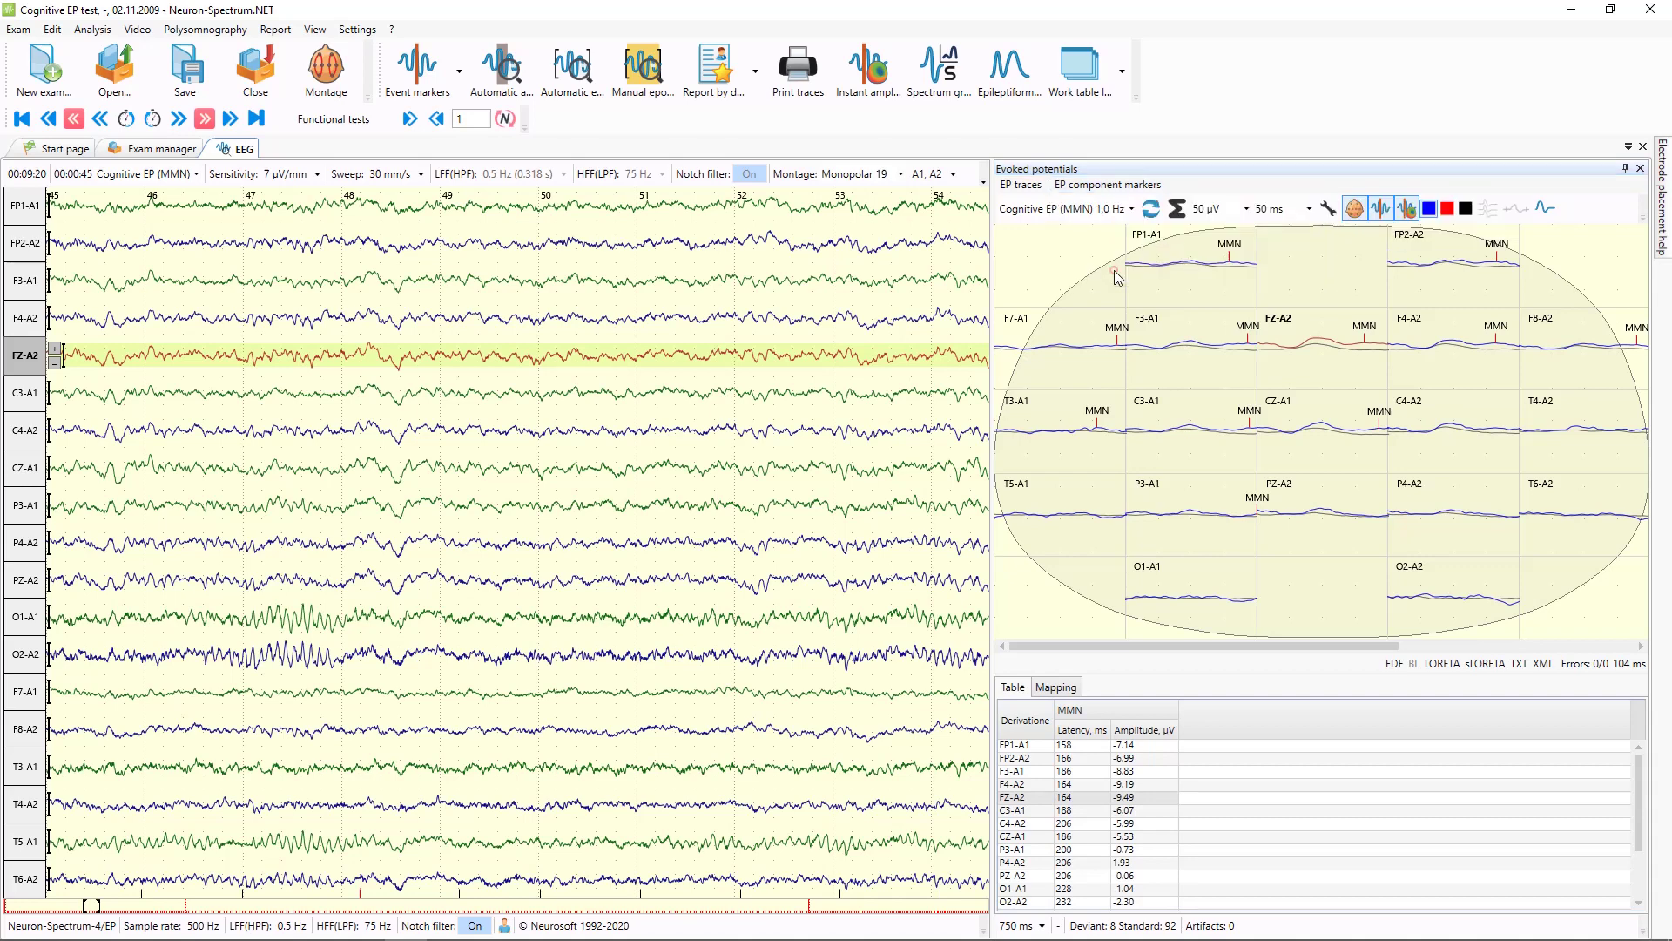
left_click(1135, 245)
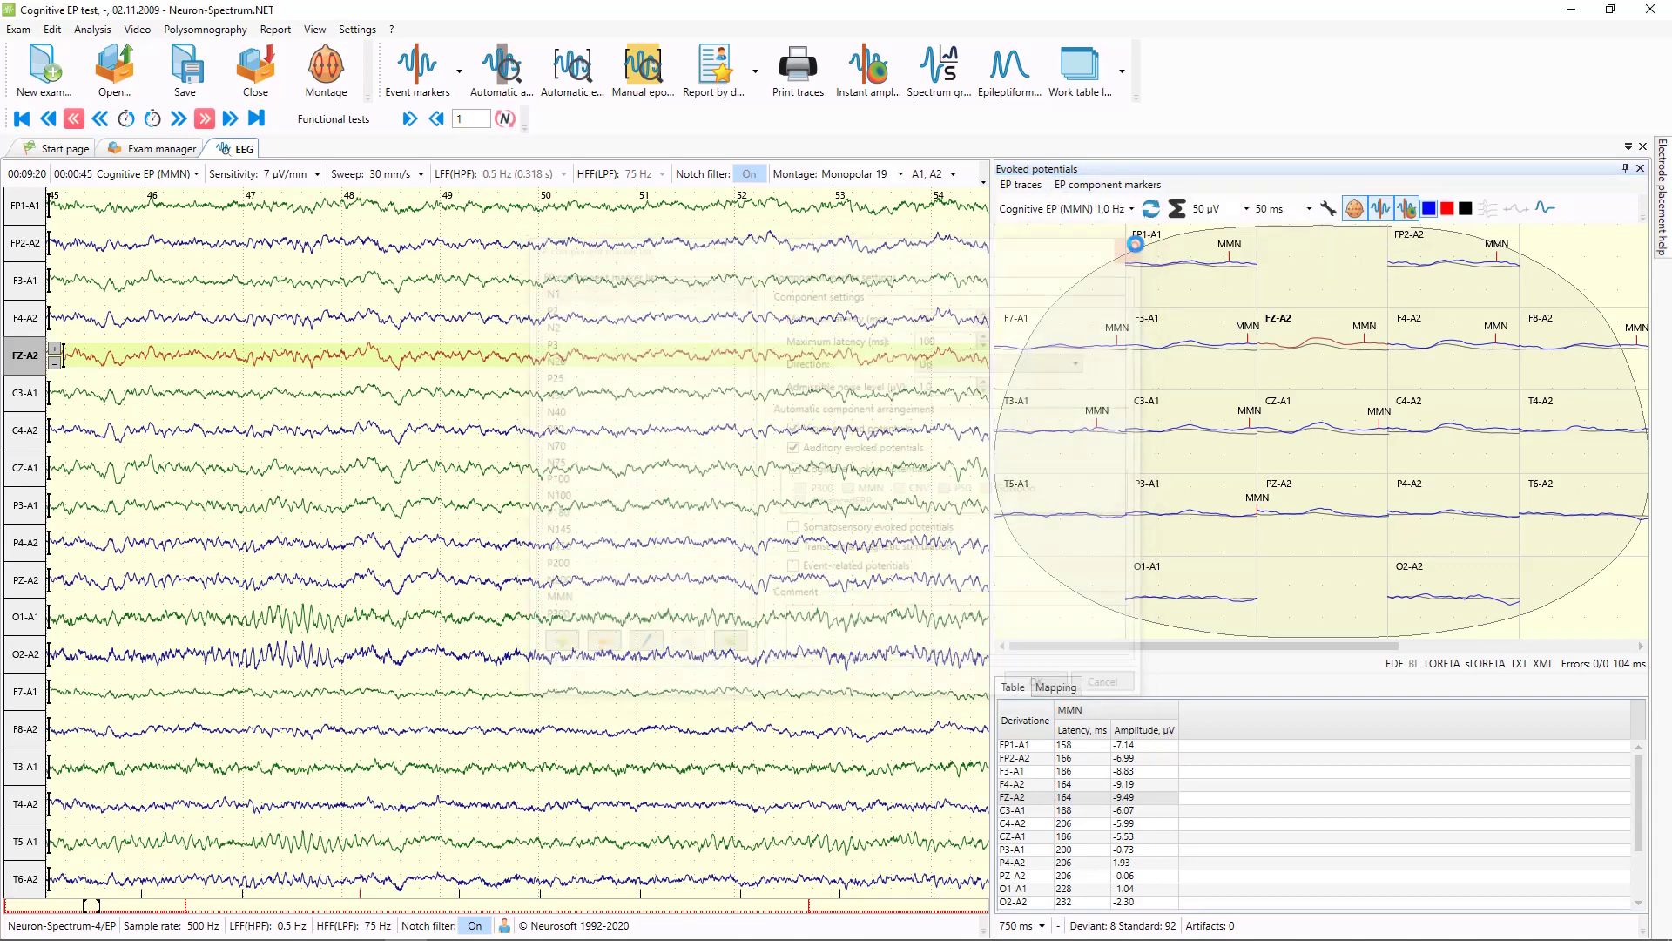
left_click(1128, 187)
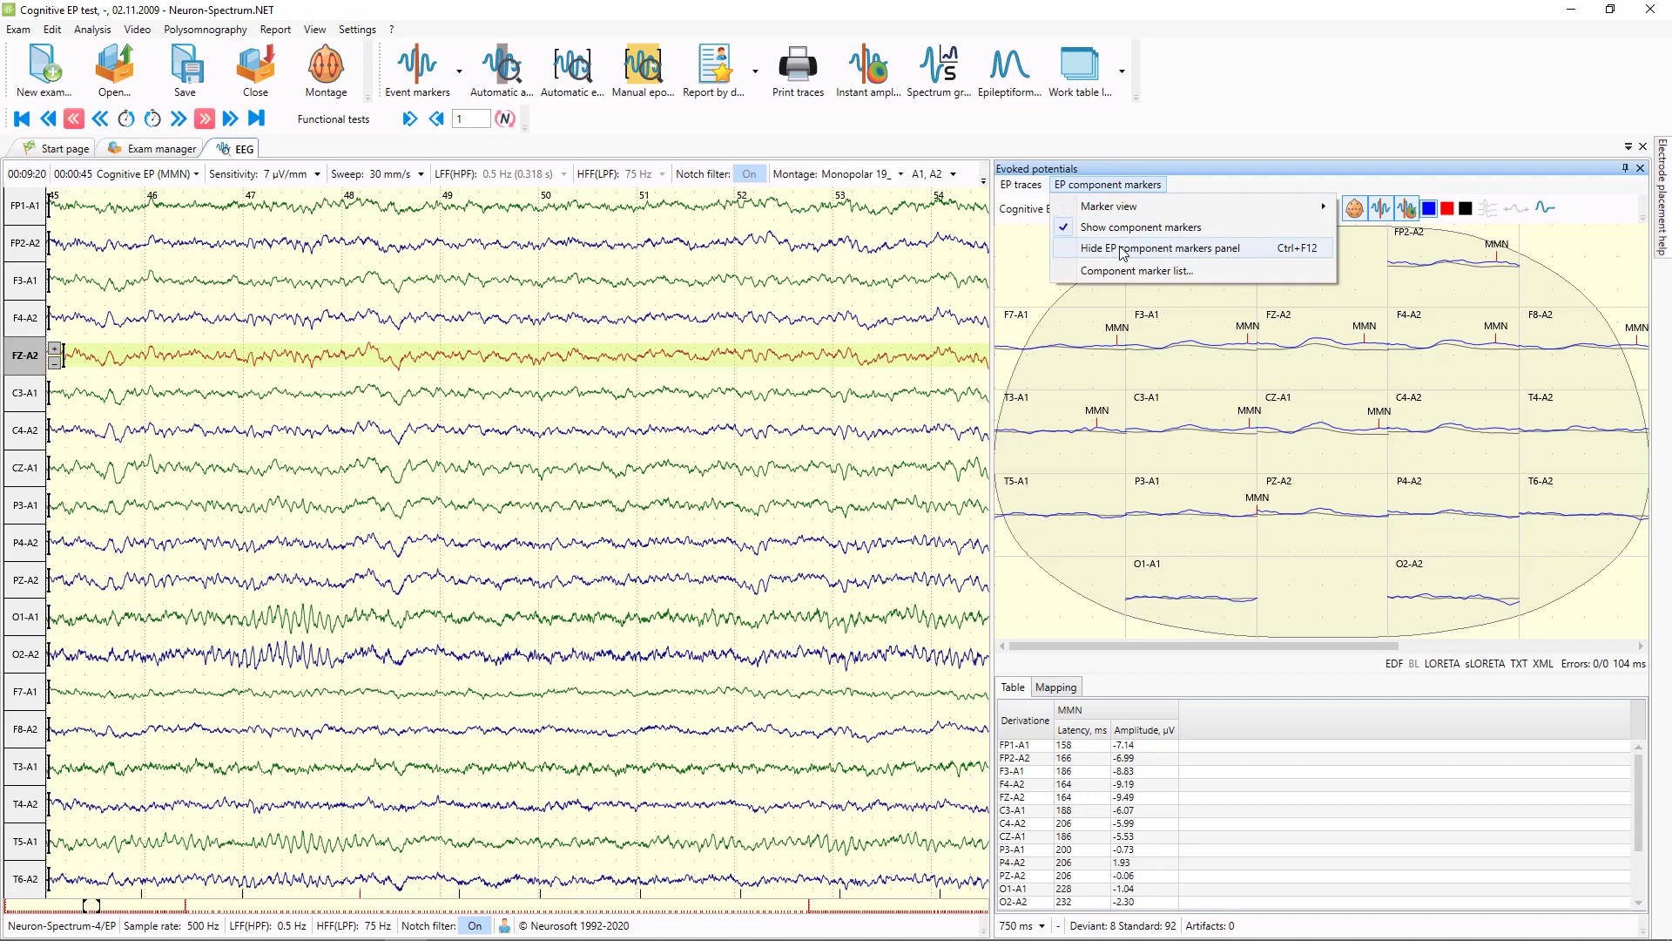
left_click(1122, 250)
Step: Widen the head map and set F3-A1 scales to 200 ms and 20 µV
left_click_drag(993, 366, 858, 348)
left_click(1077, 429)
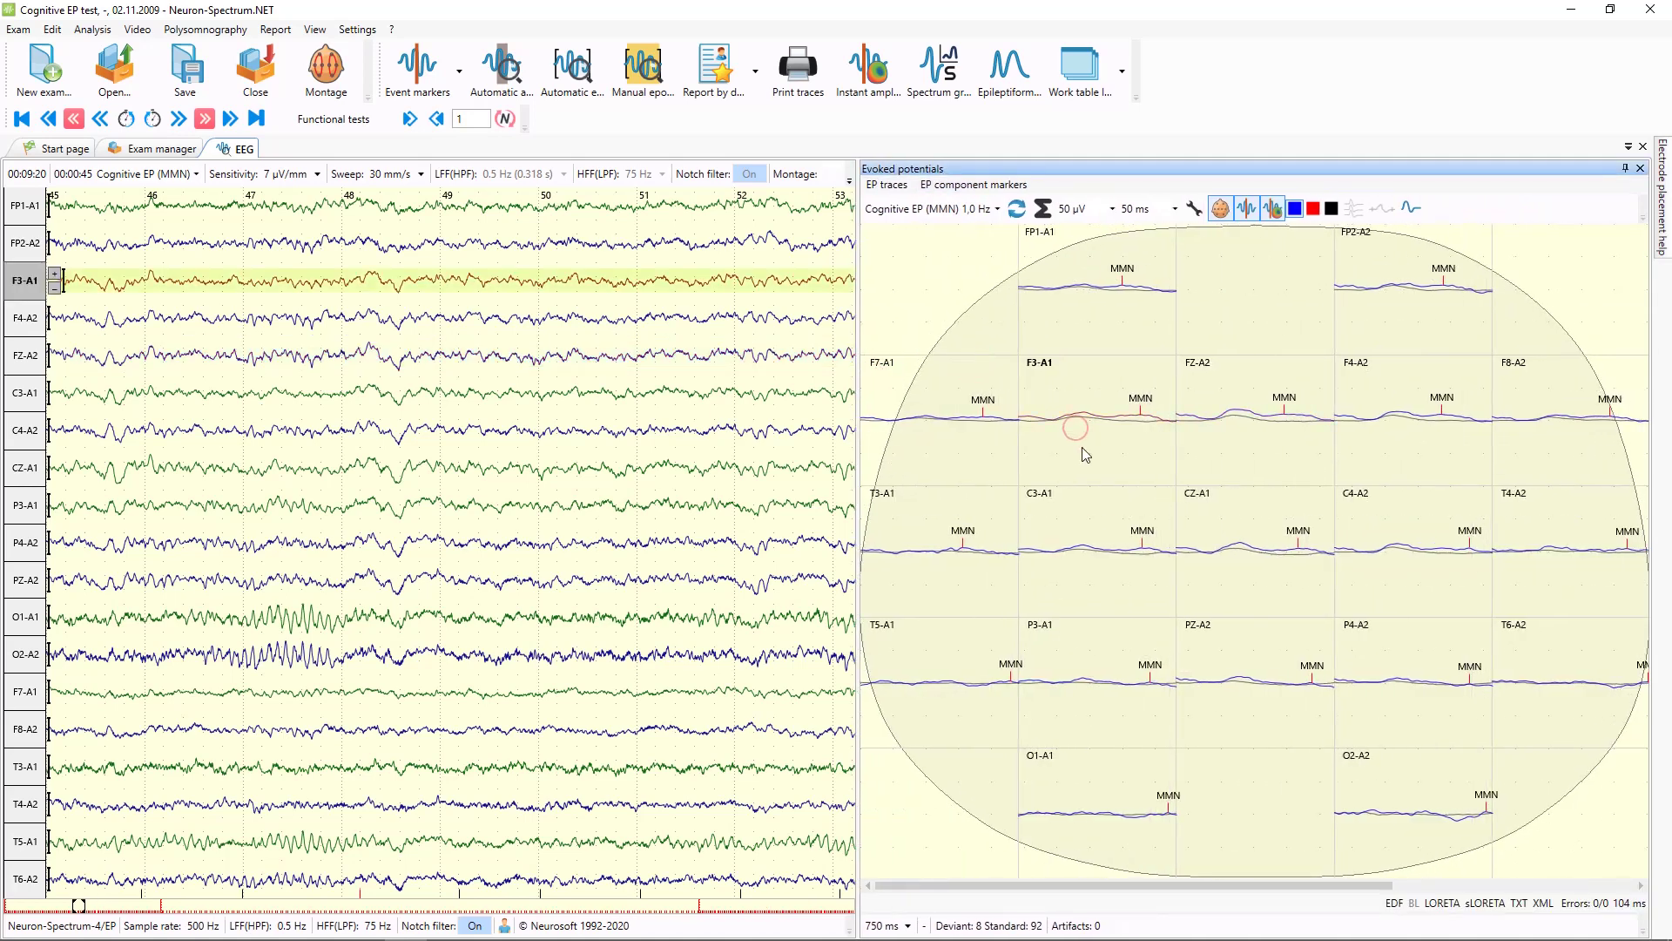
scroll(1083, 447, "down", 1)
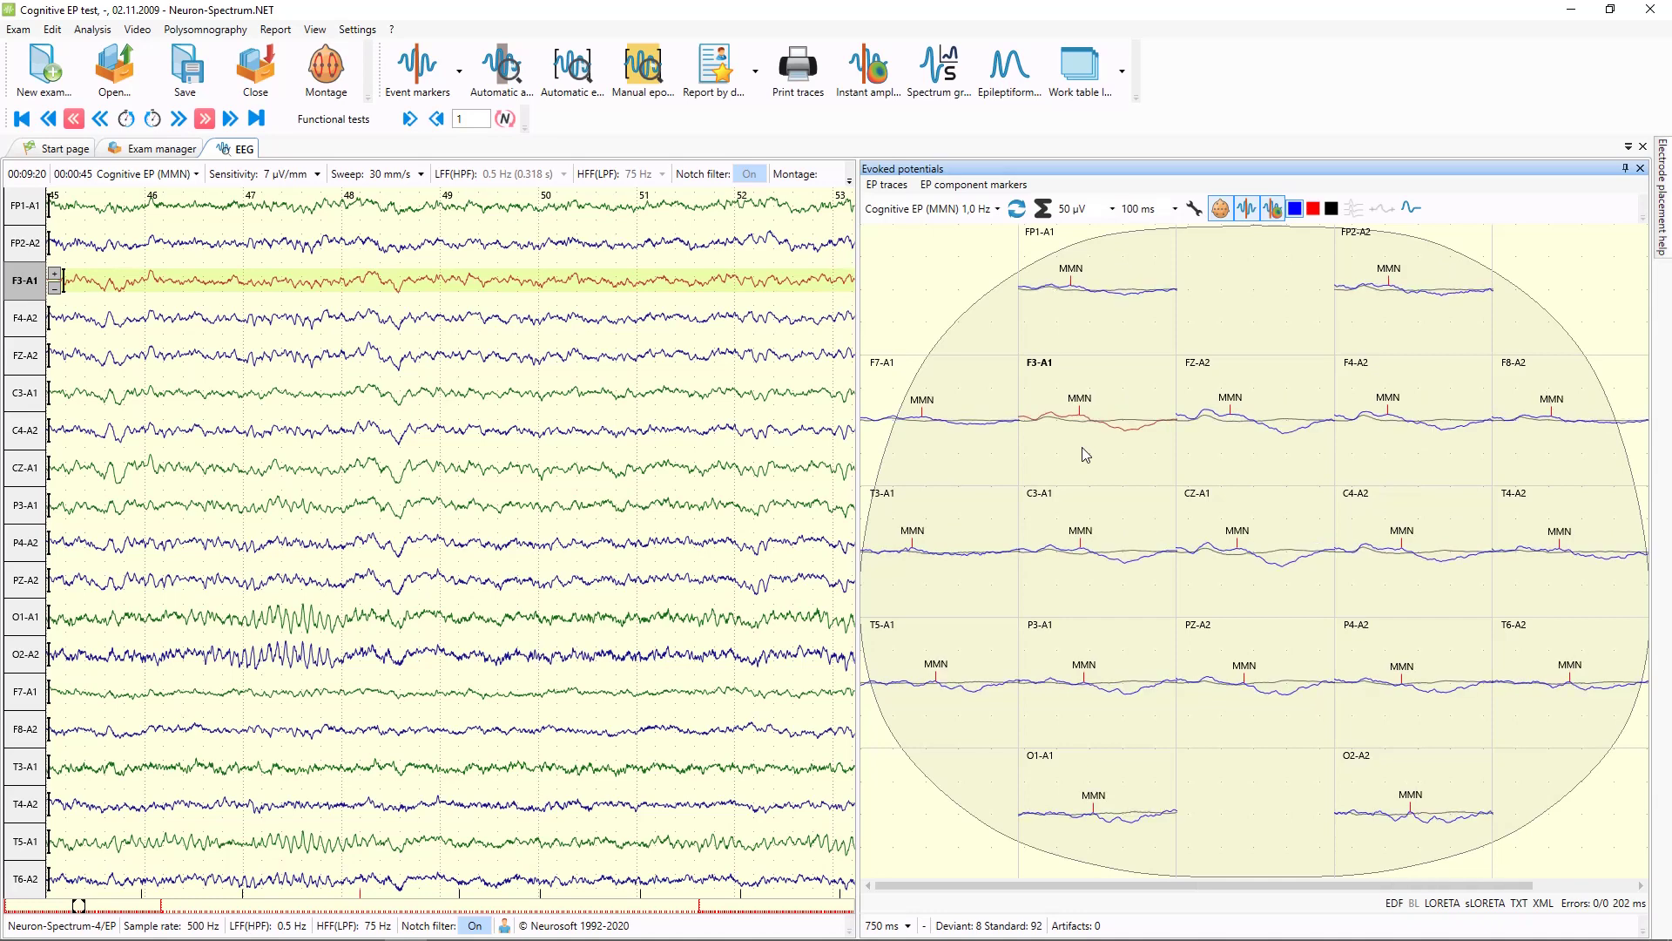
scroll(1086, 454, "down", 1)
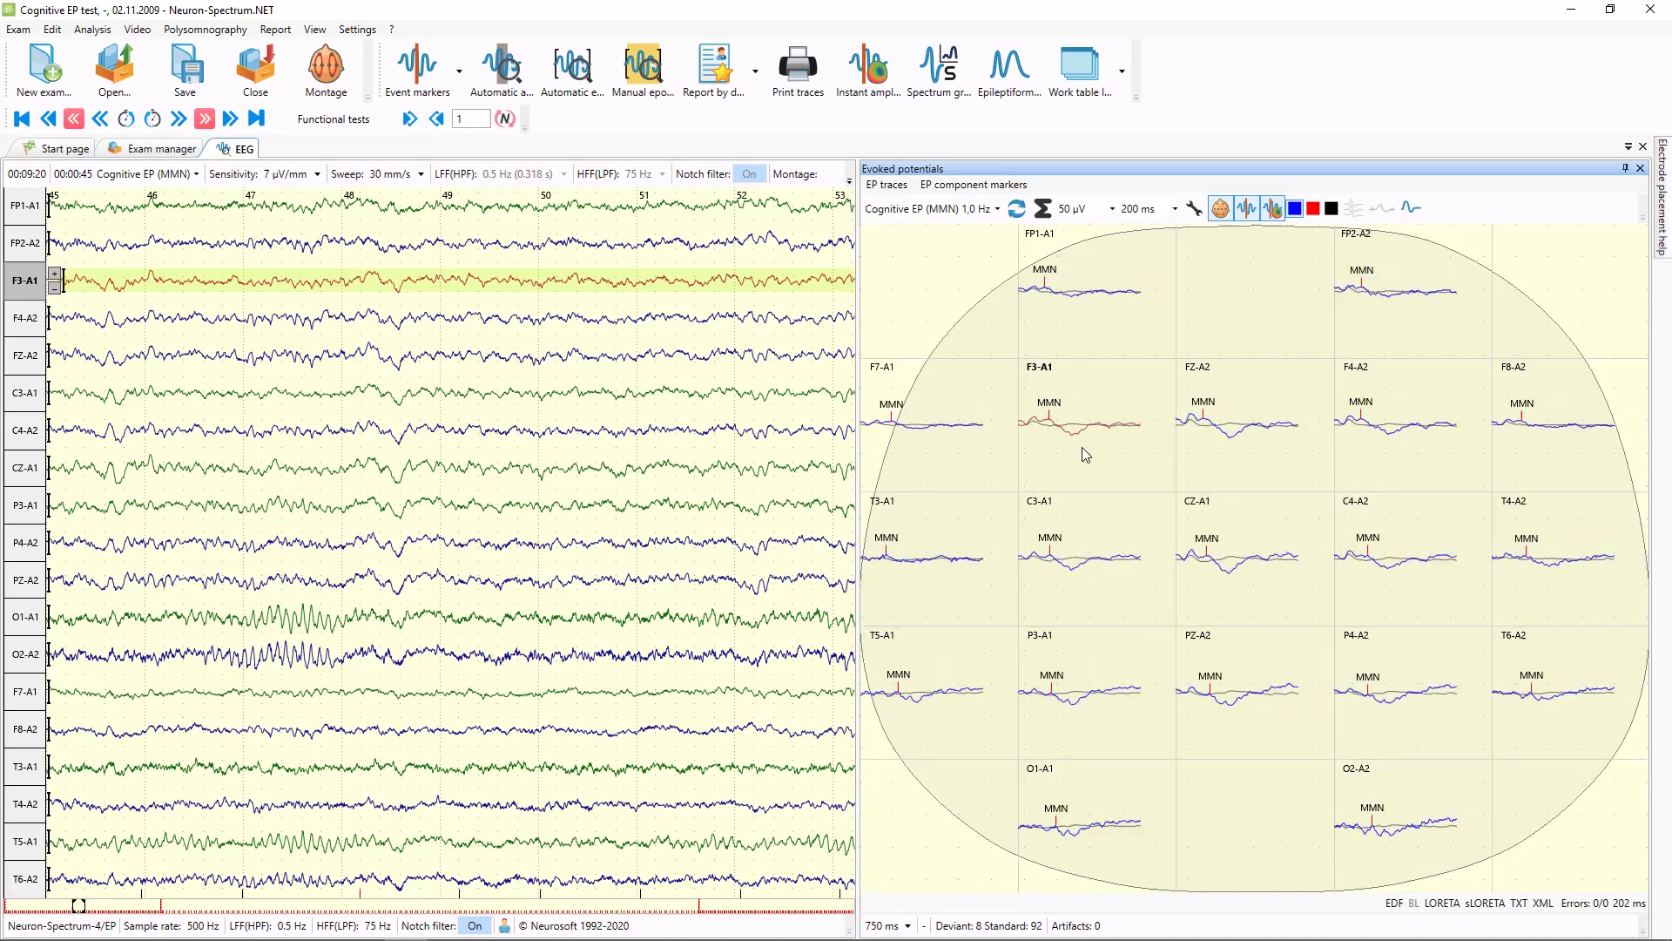
scroll(1086, 454, "up", 1)
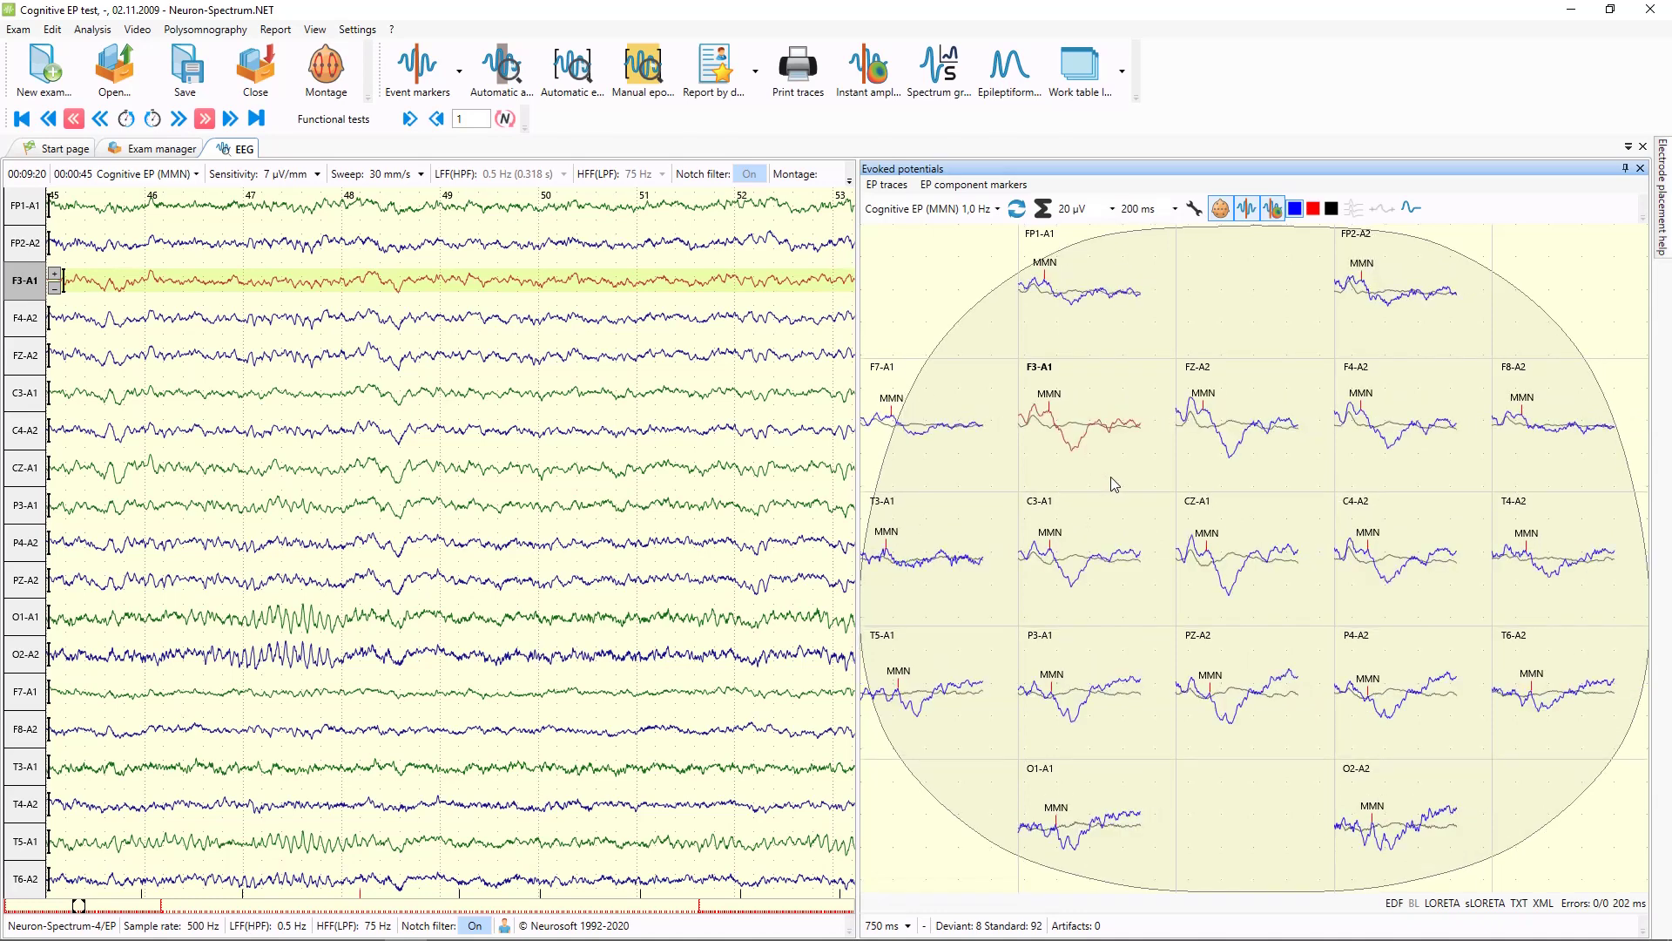
Step: Show the Cognitive EP (CNV) averages and adjust the F3-A1 time and amplitude scales
left_click(983, 214)
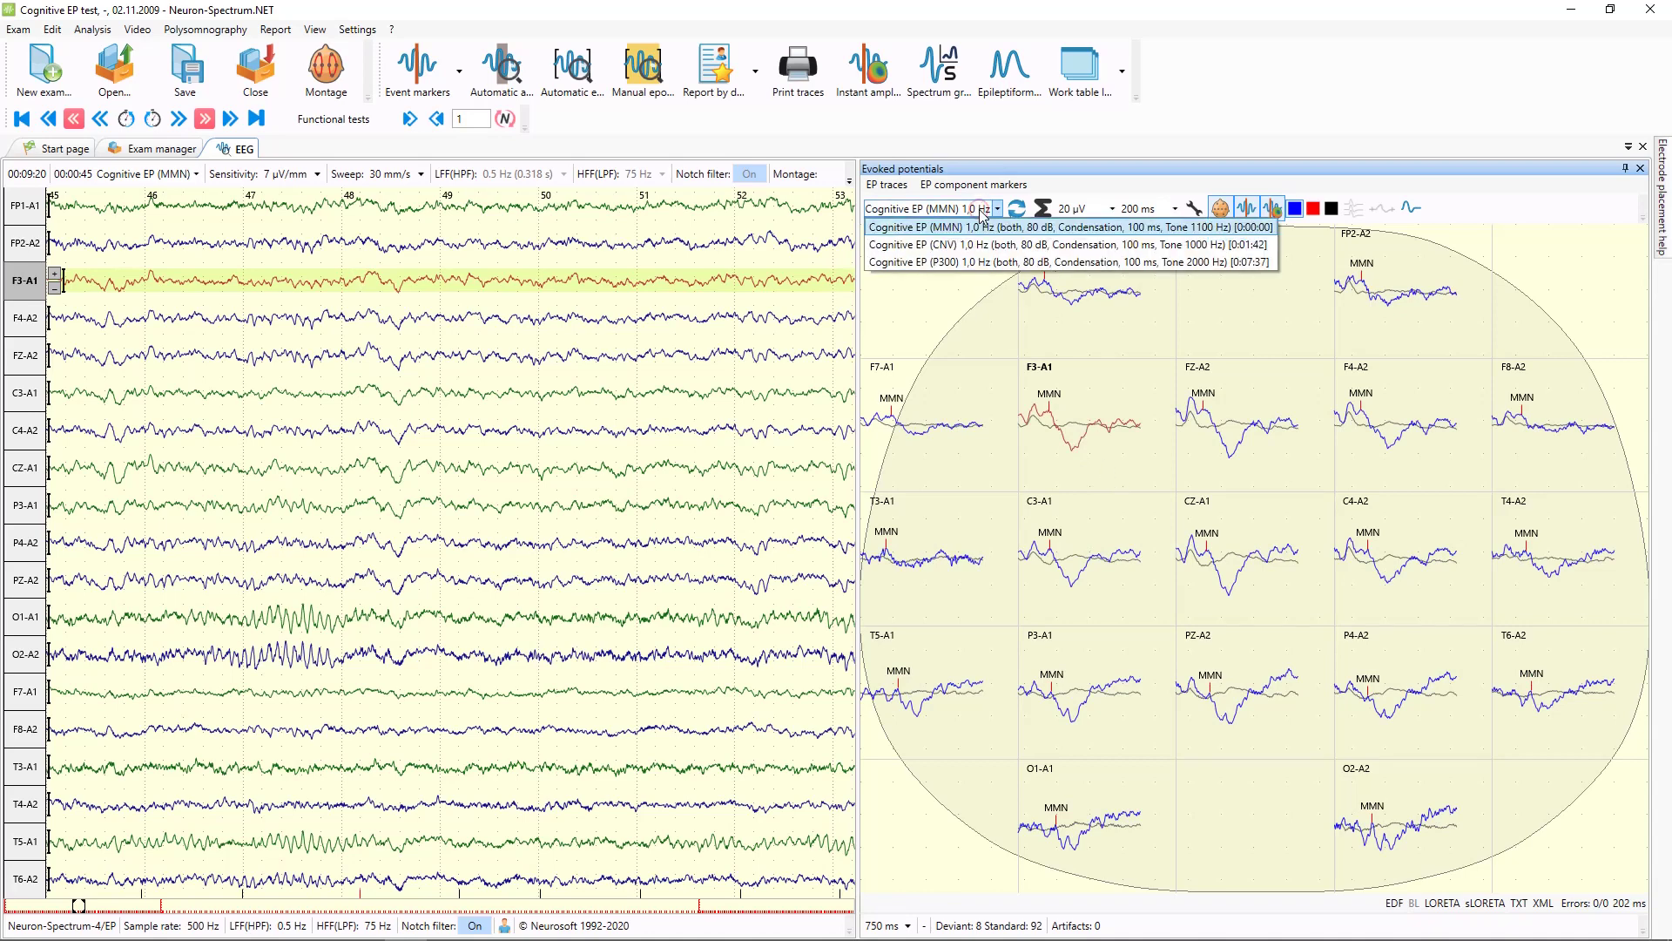
left_click(934, 247)
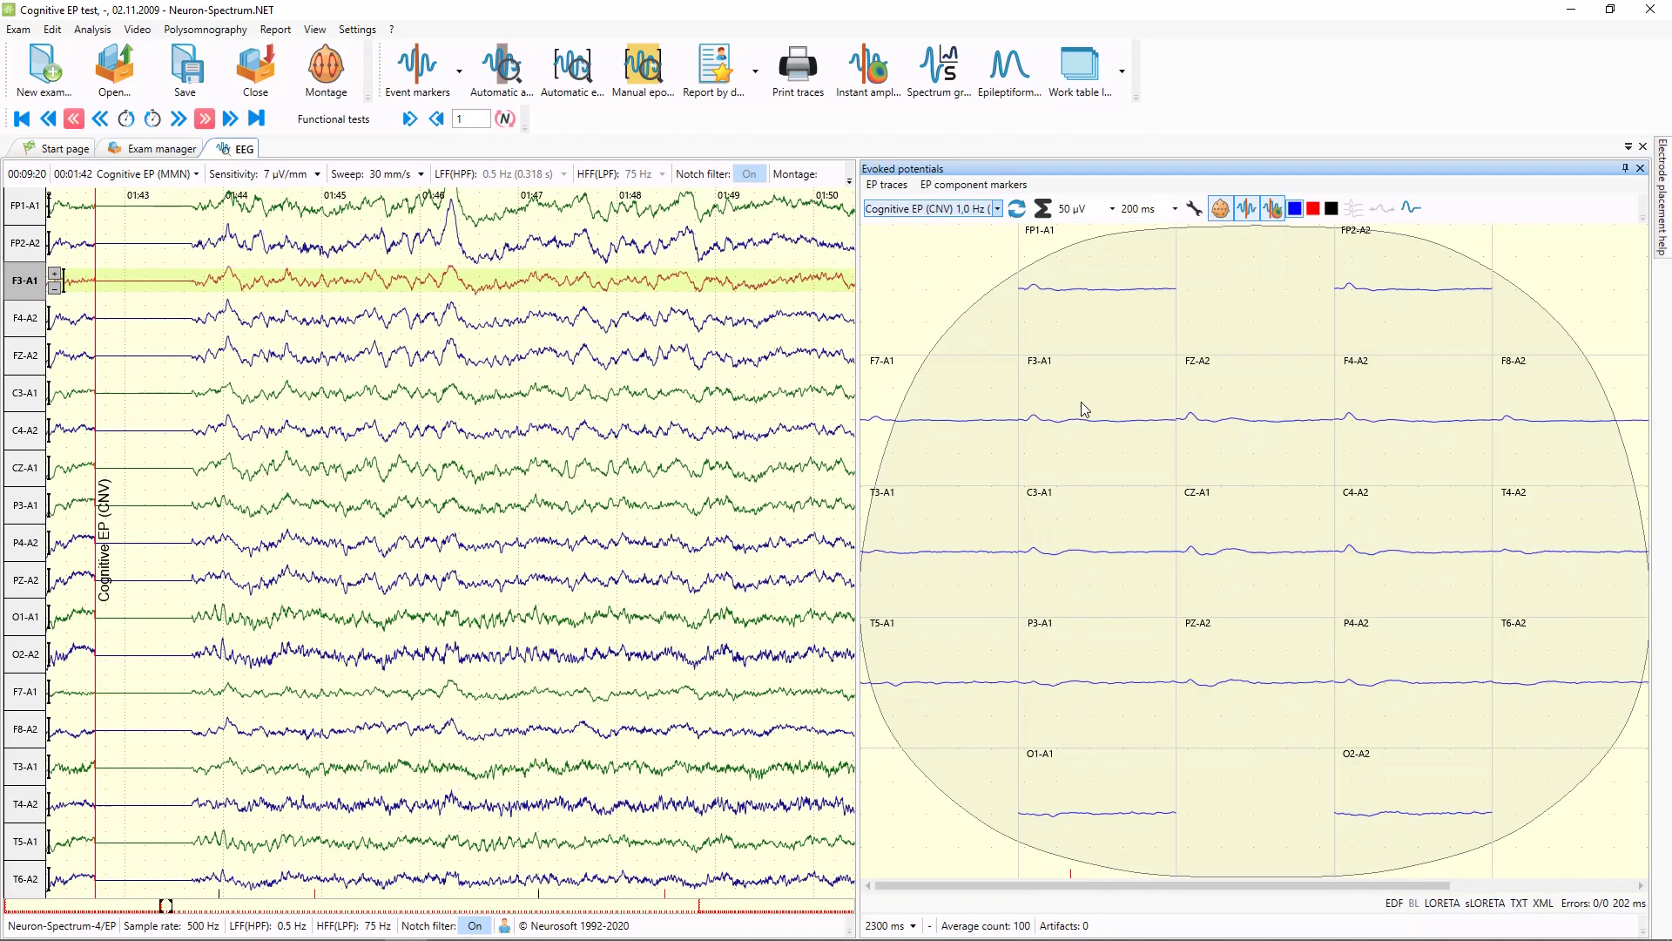
left_click(1093, 406)
scroll(1094, 409, "up", 2)
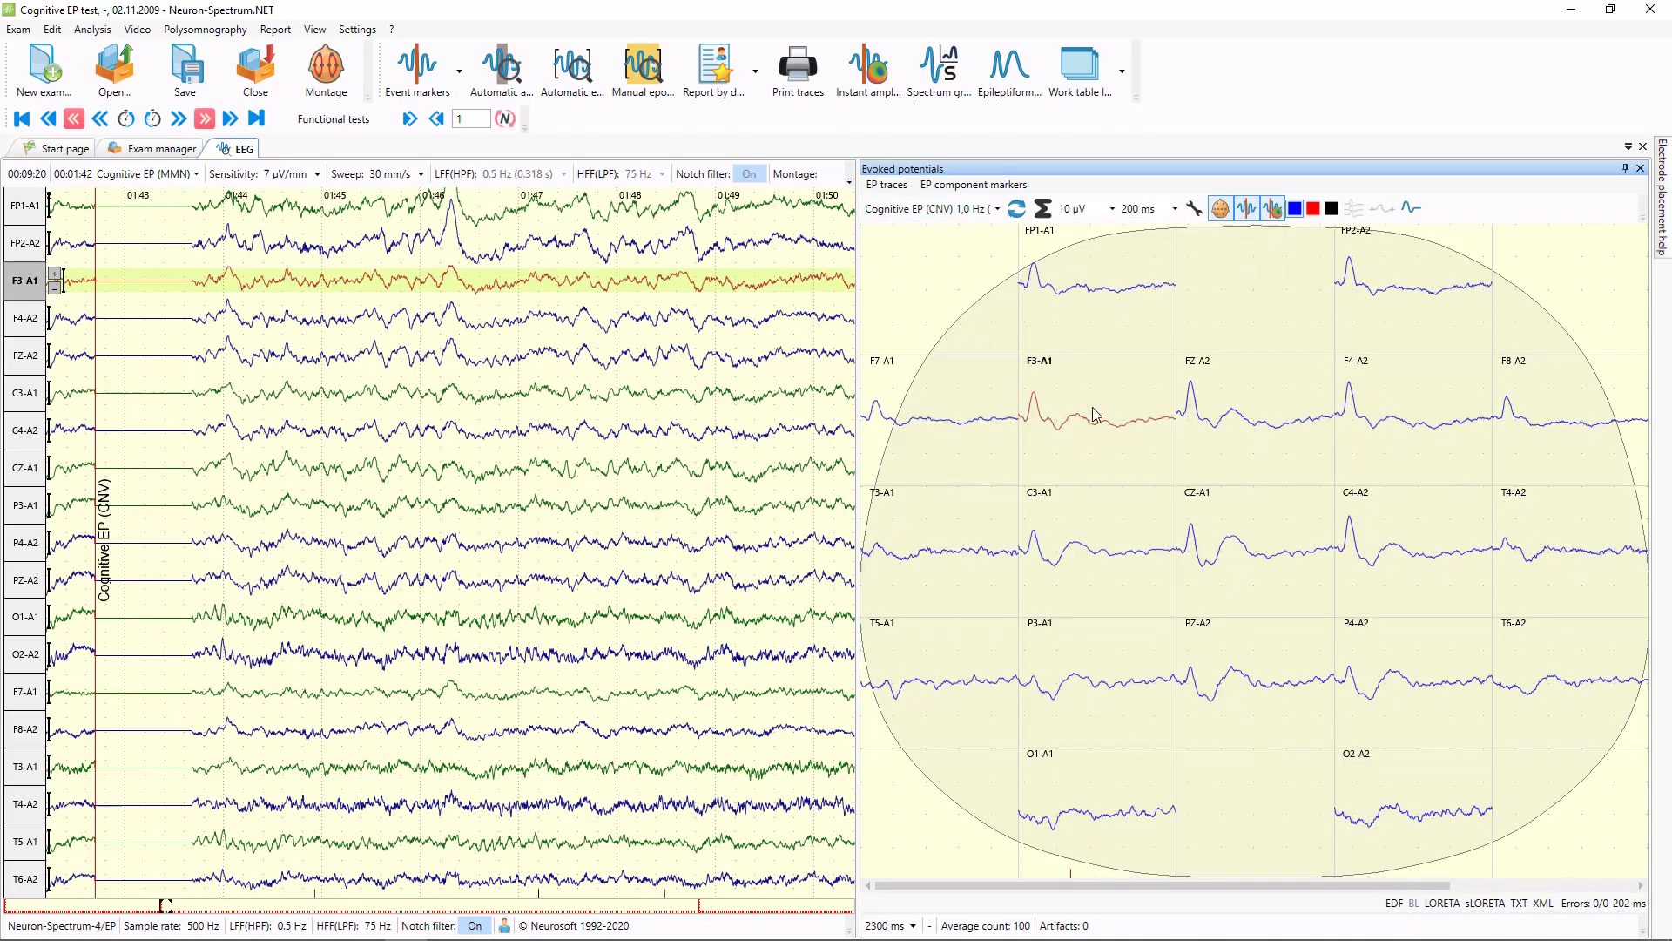
scroll(1095, 413, "down", 2)
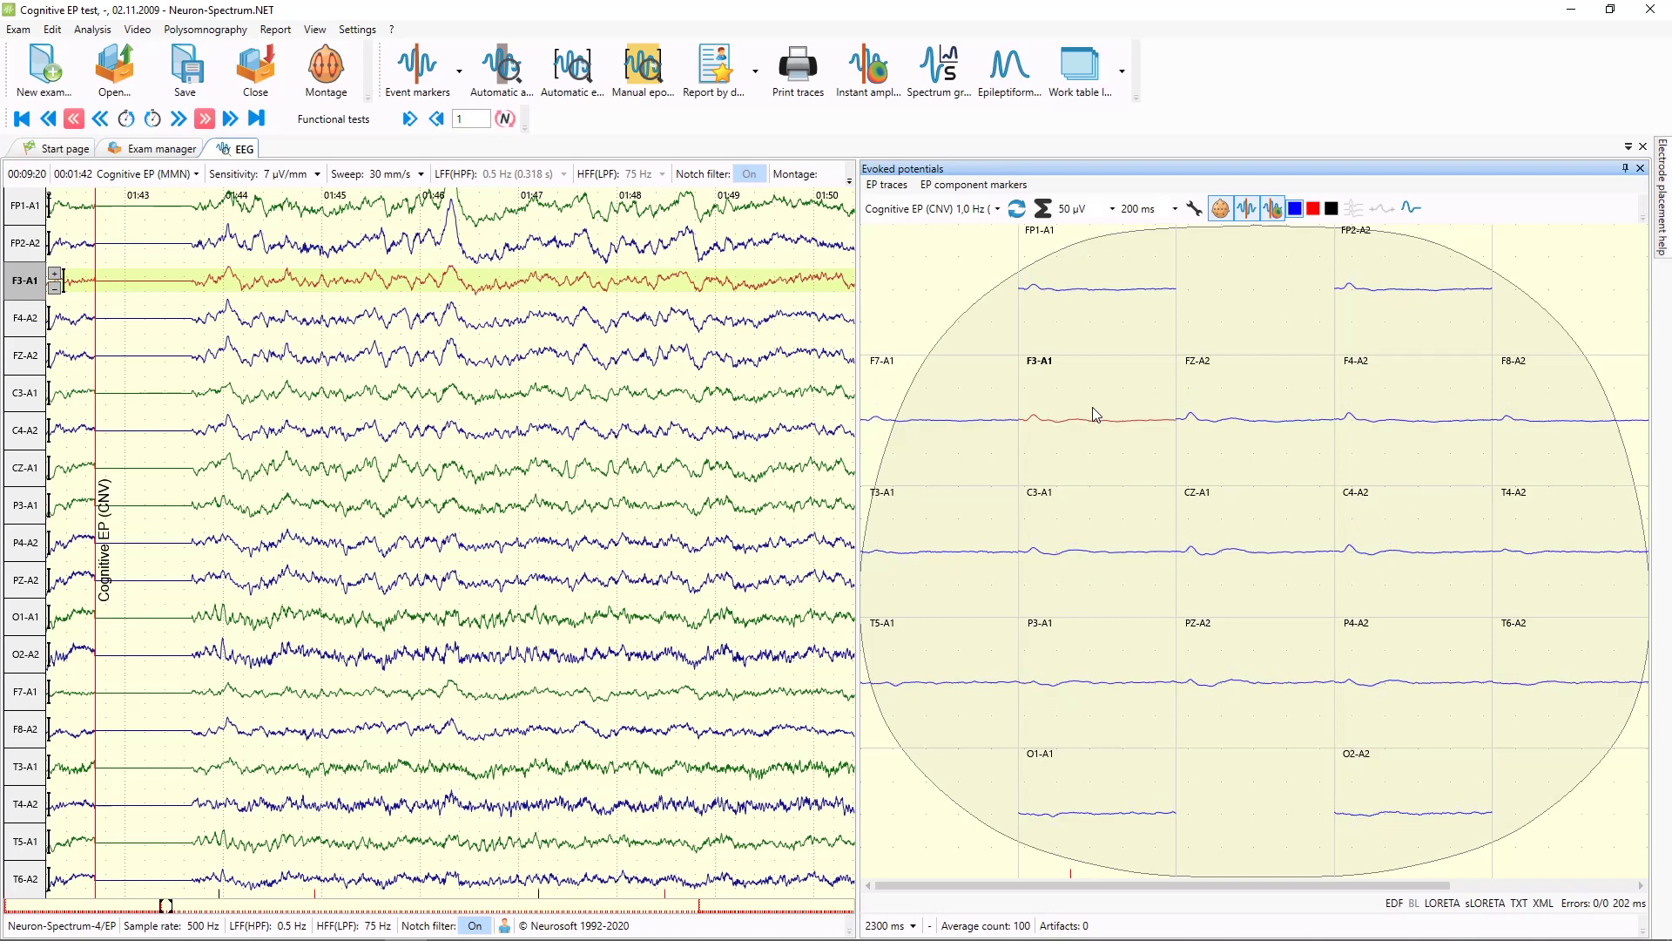
scroll(1093, 408, "up", 2)
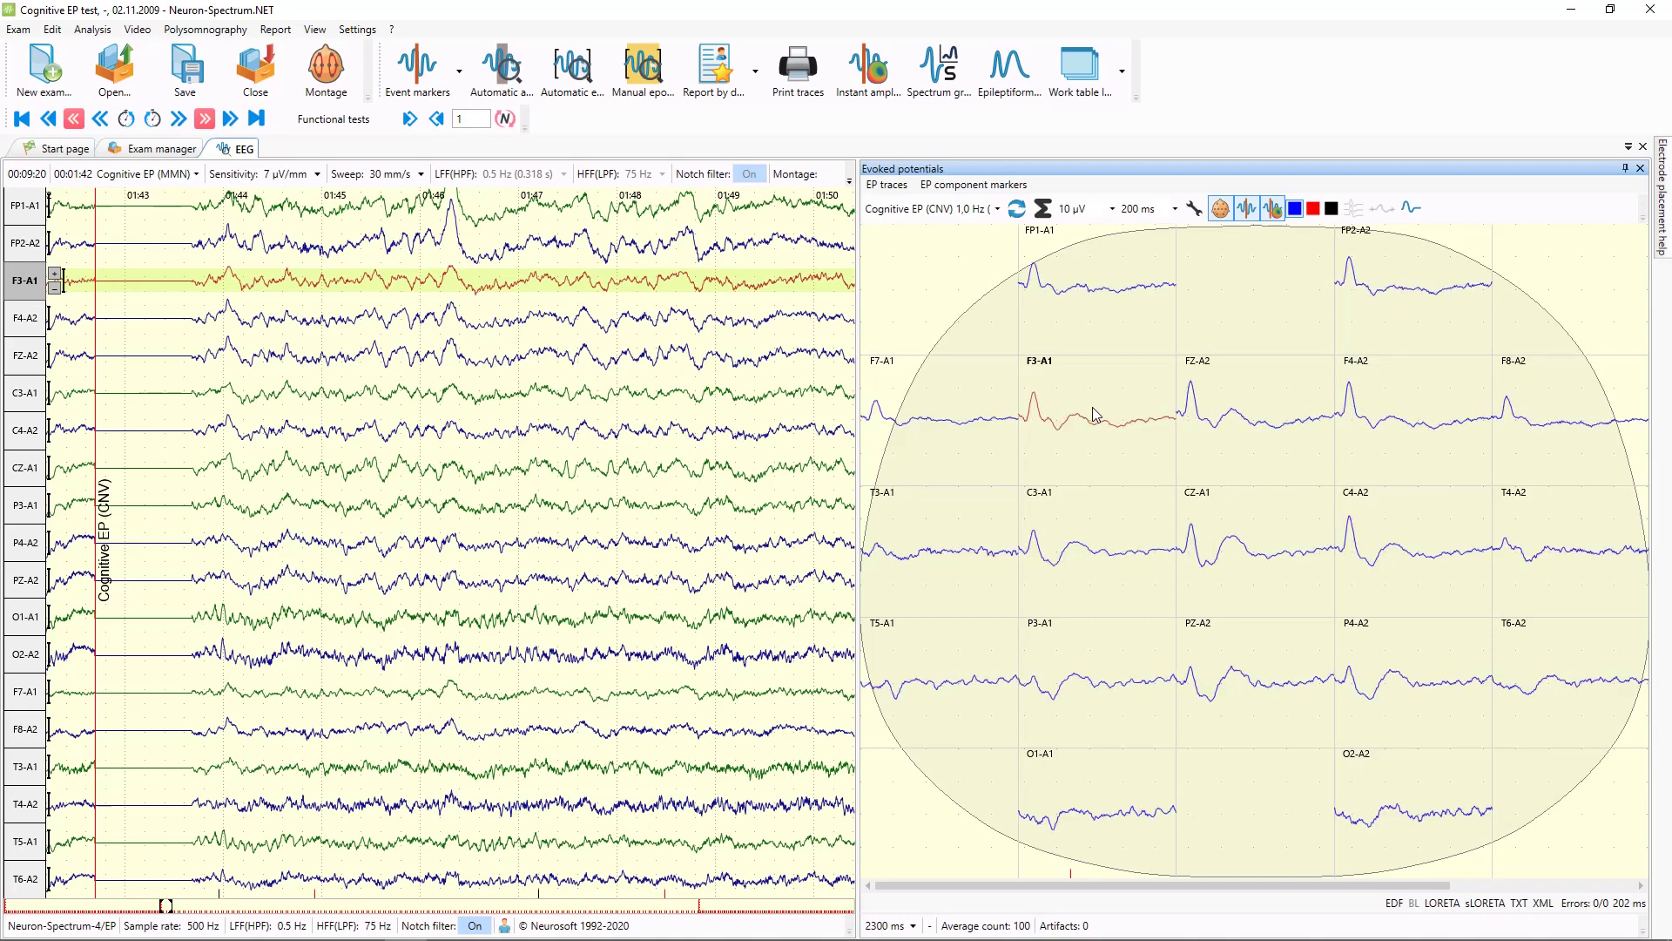
scroll(1092, 406, "down", 2)
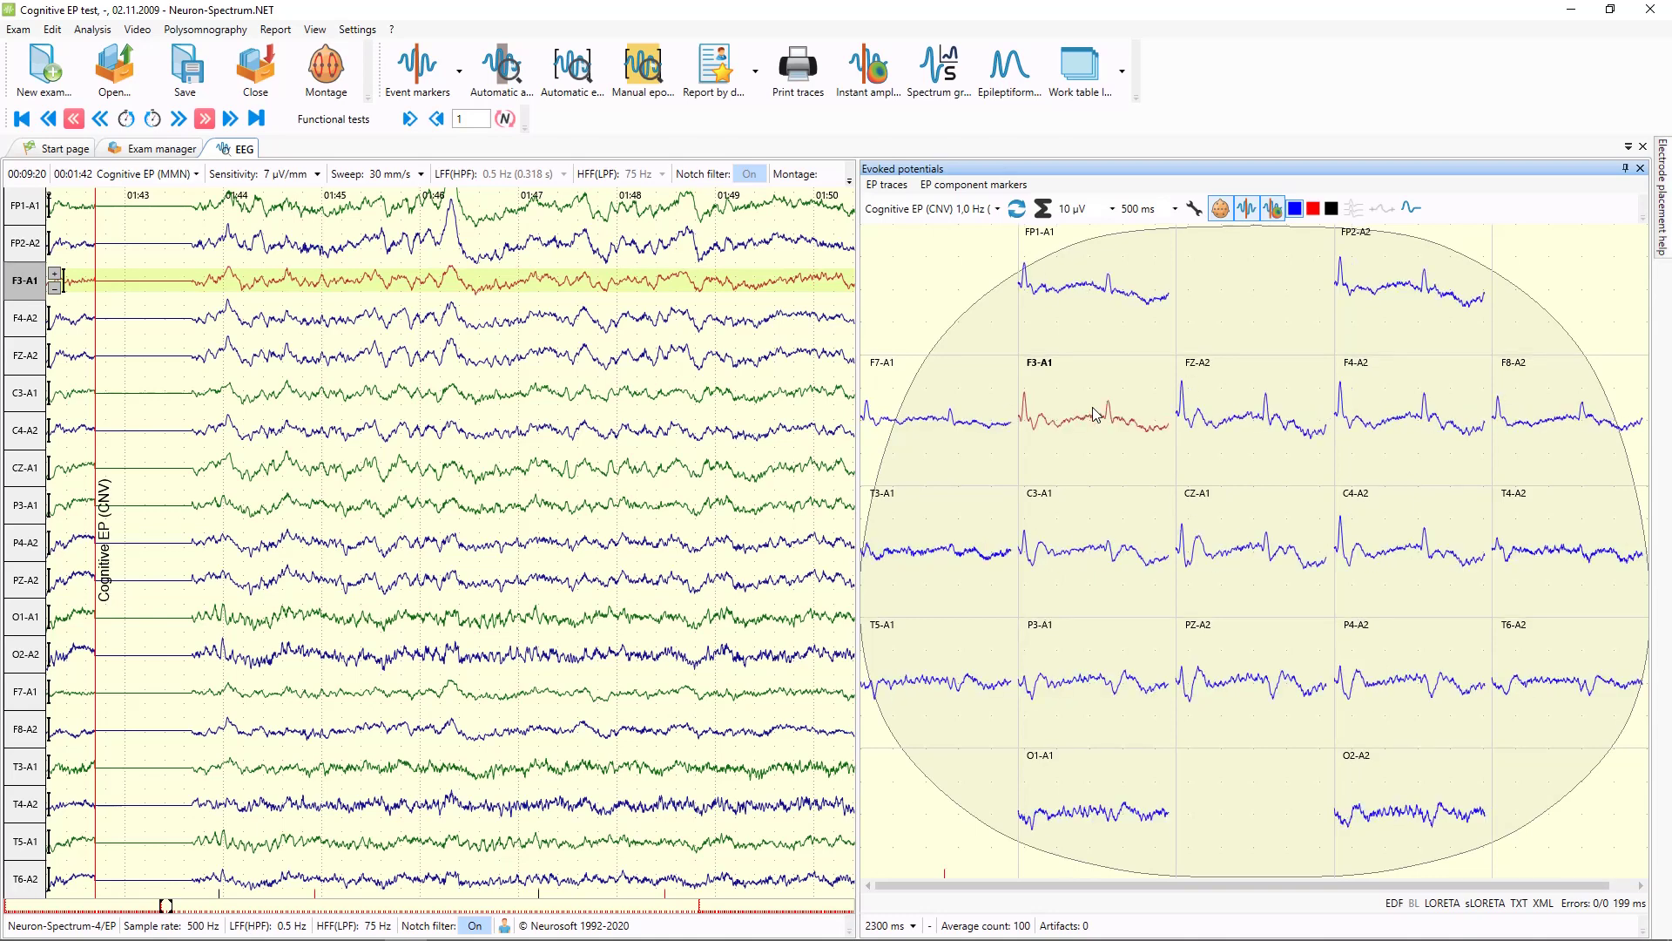
scroll(1095, 413, "up", 2)
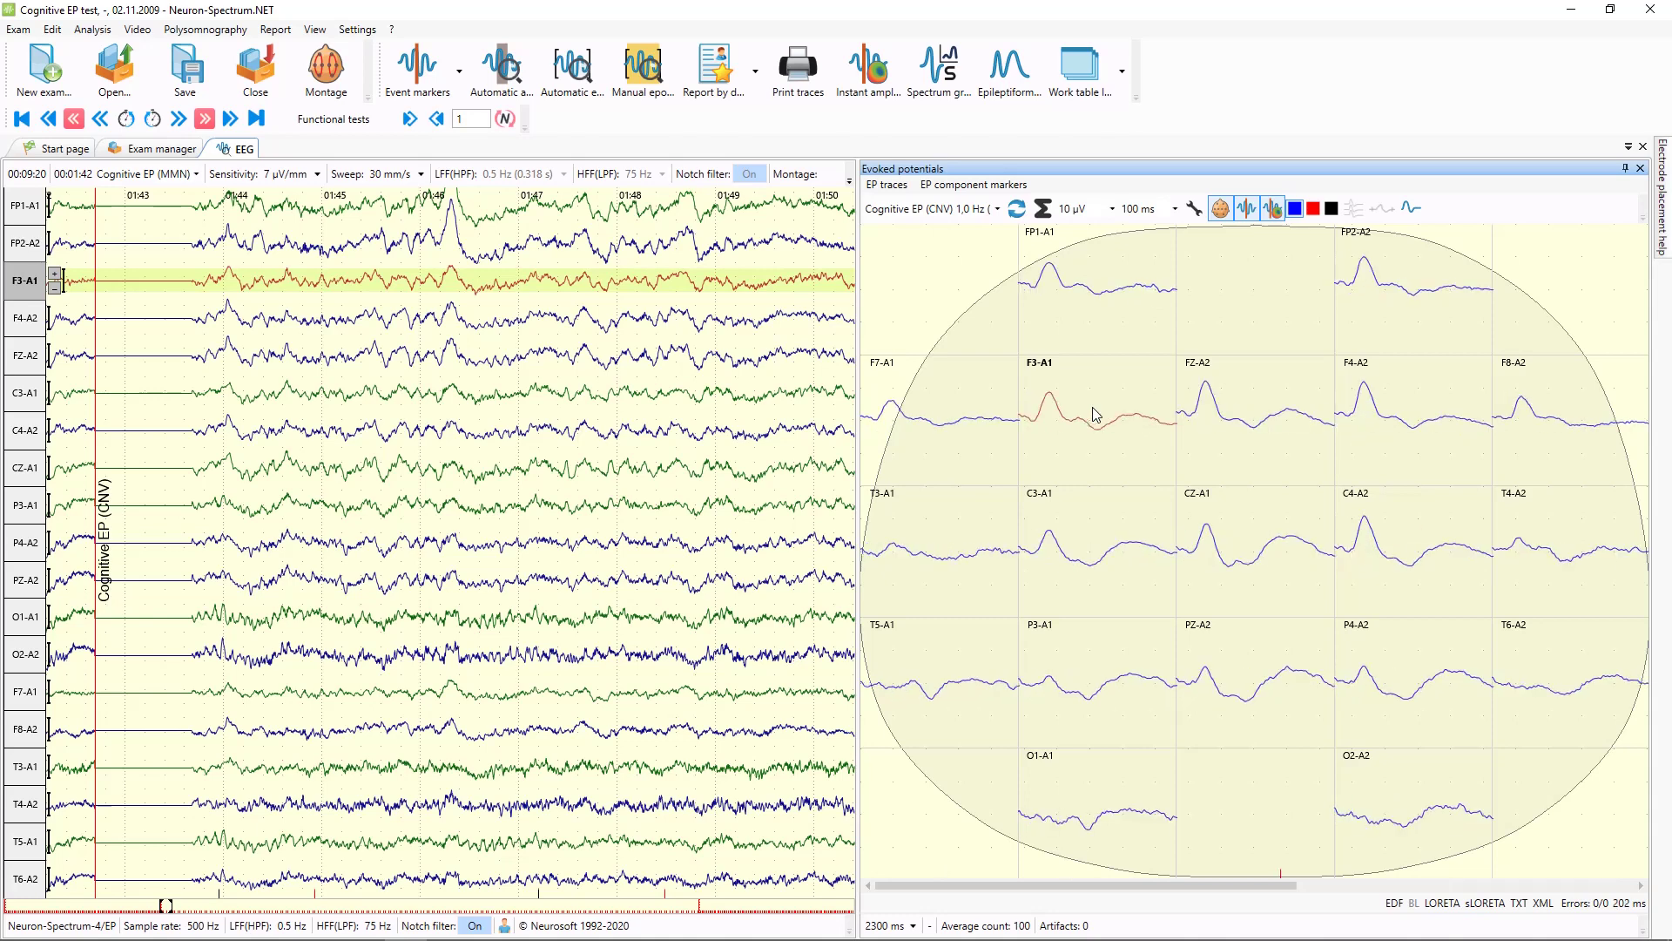
scroll(1095, 413, "down", 2)
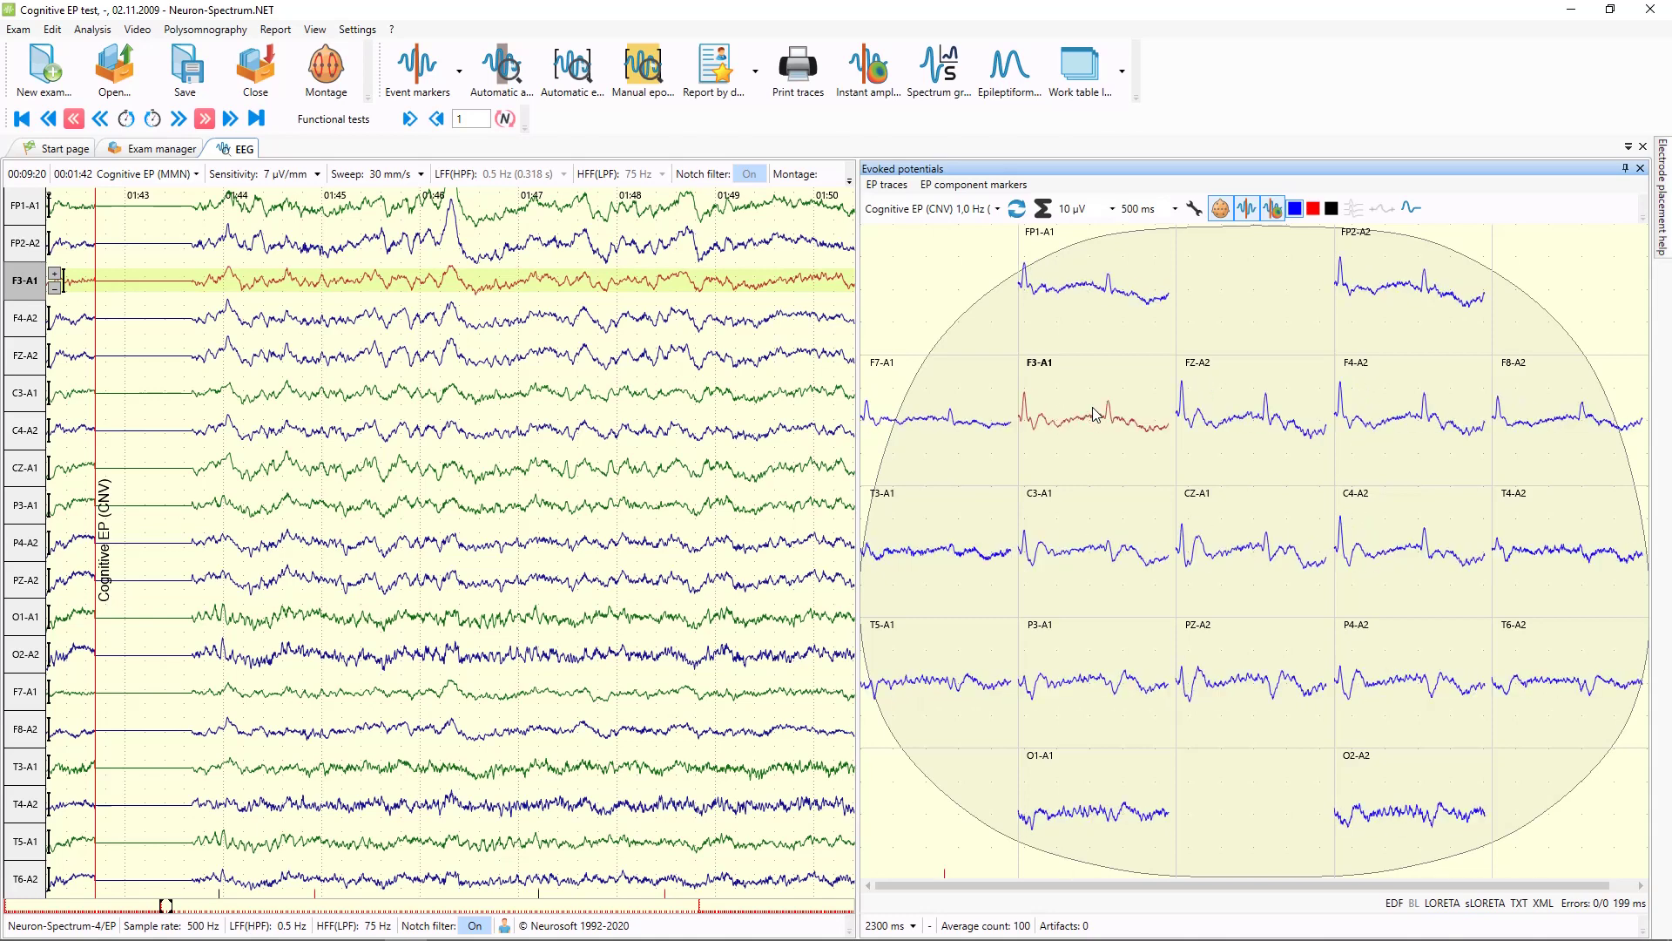
scroll(1095, 413, "up", 2)
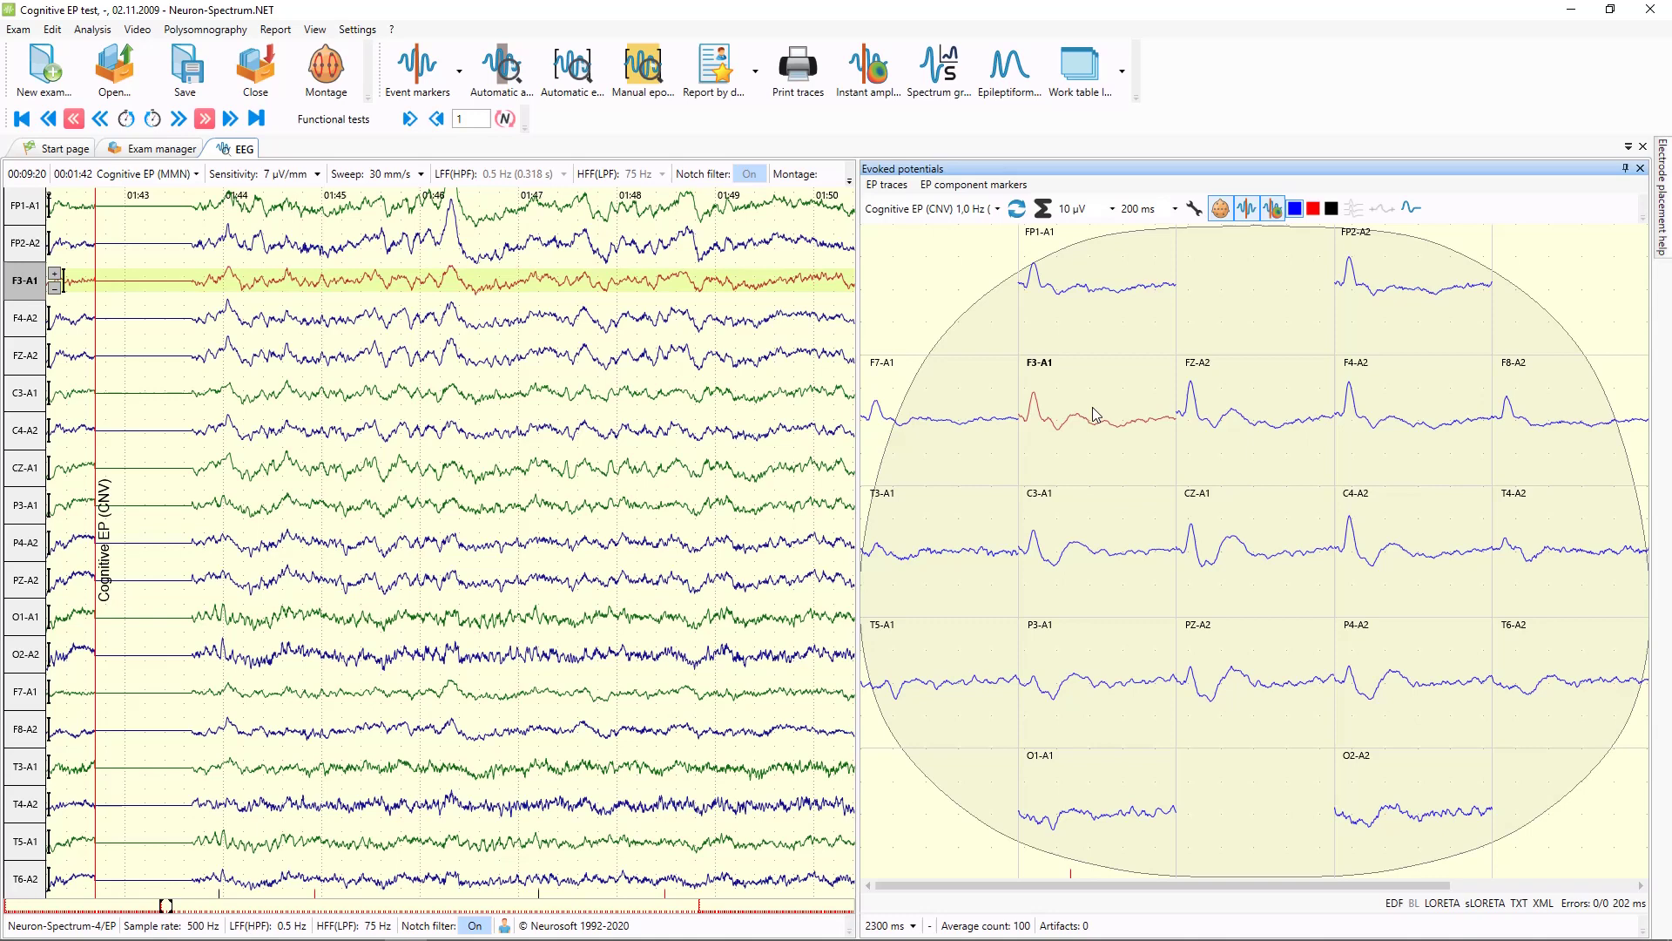
Step: Switch the evoked-potential view to the Cognitive EP (P300) recording
left_click(988, 209)
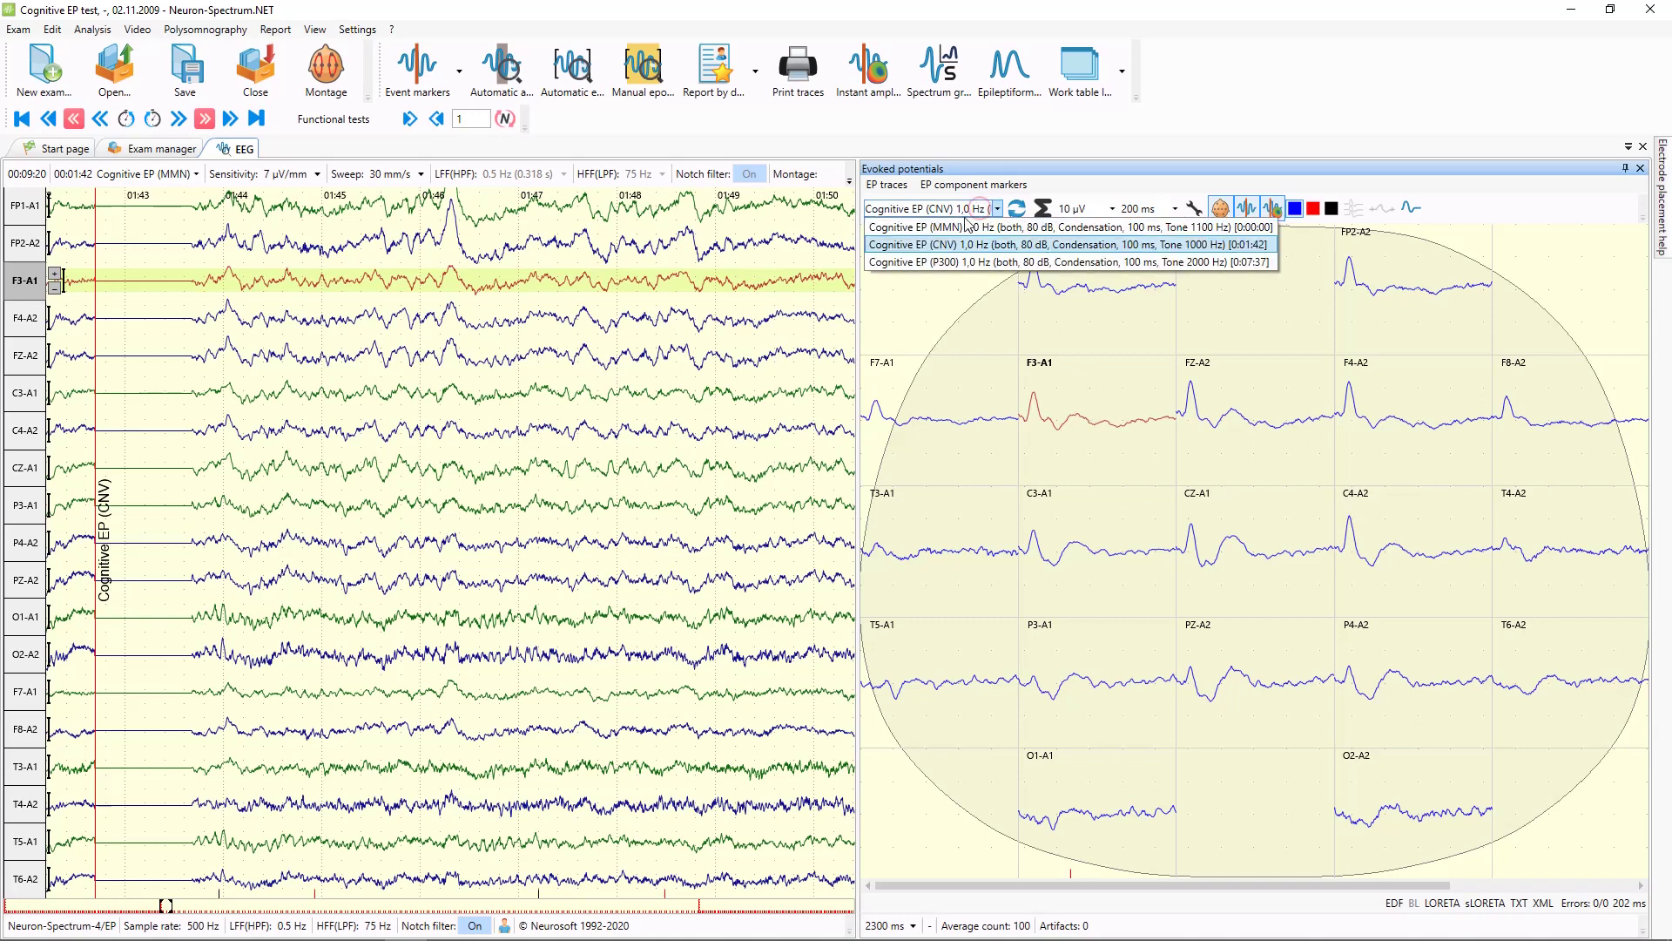
left_click(941, 264)
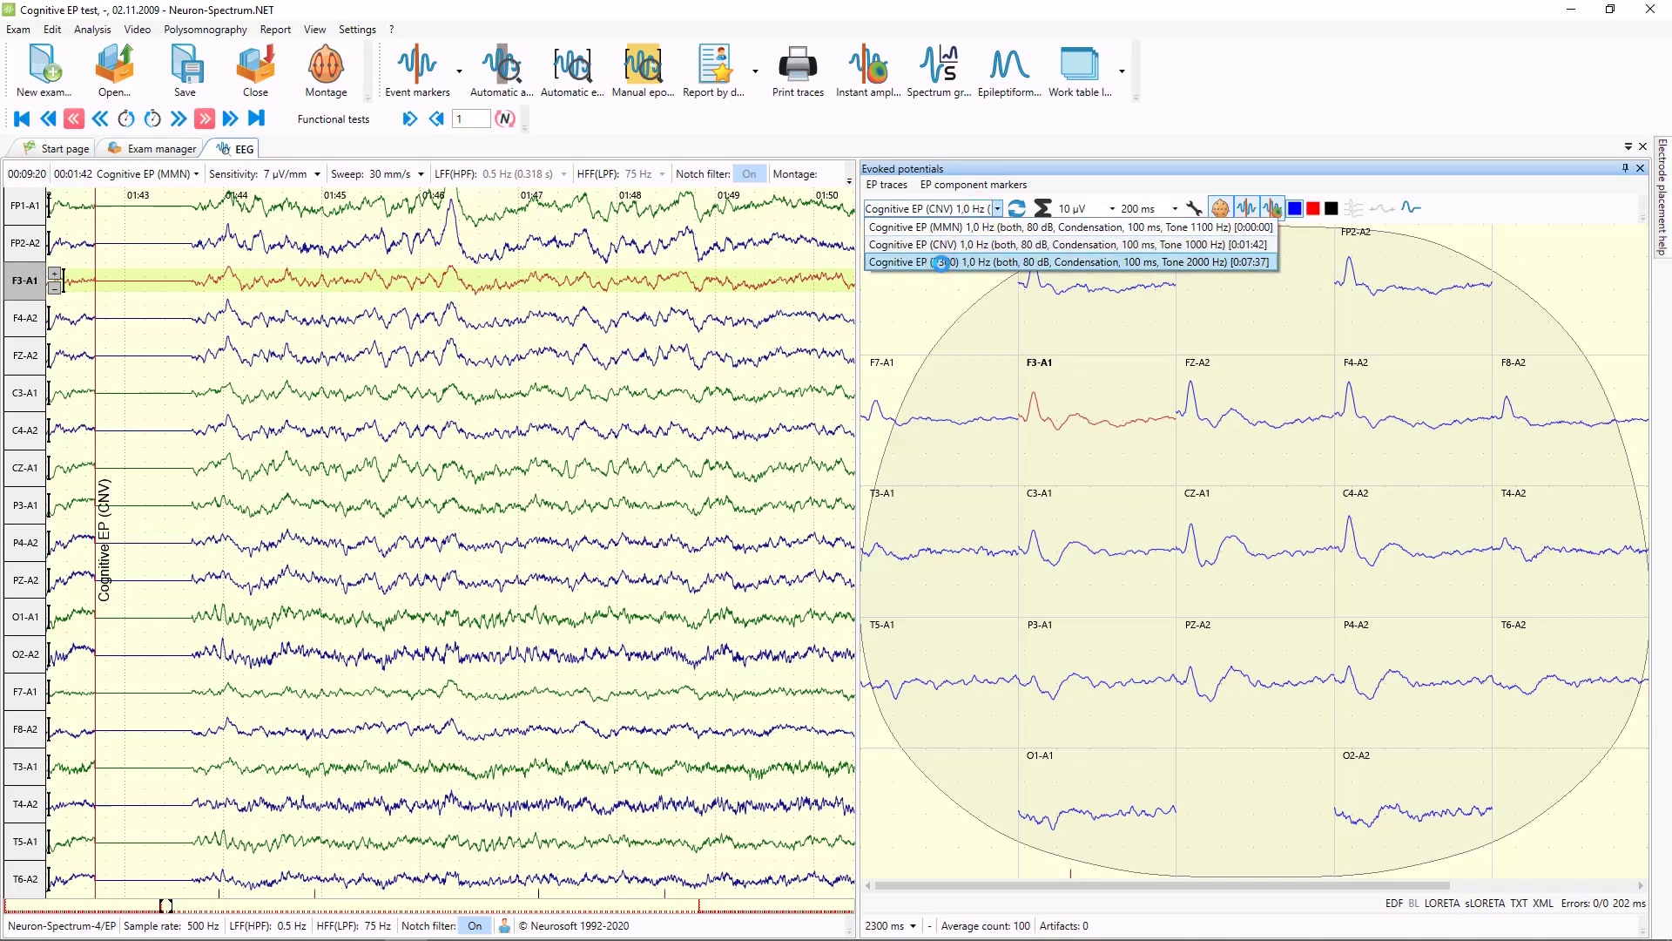
right_click(1151, 430)
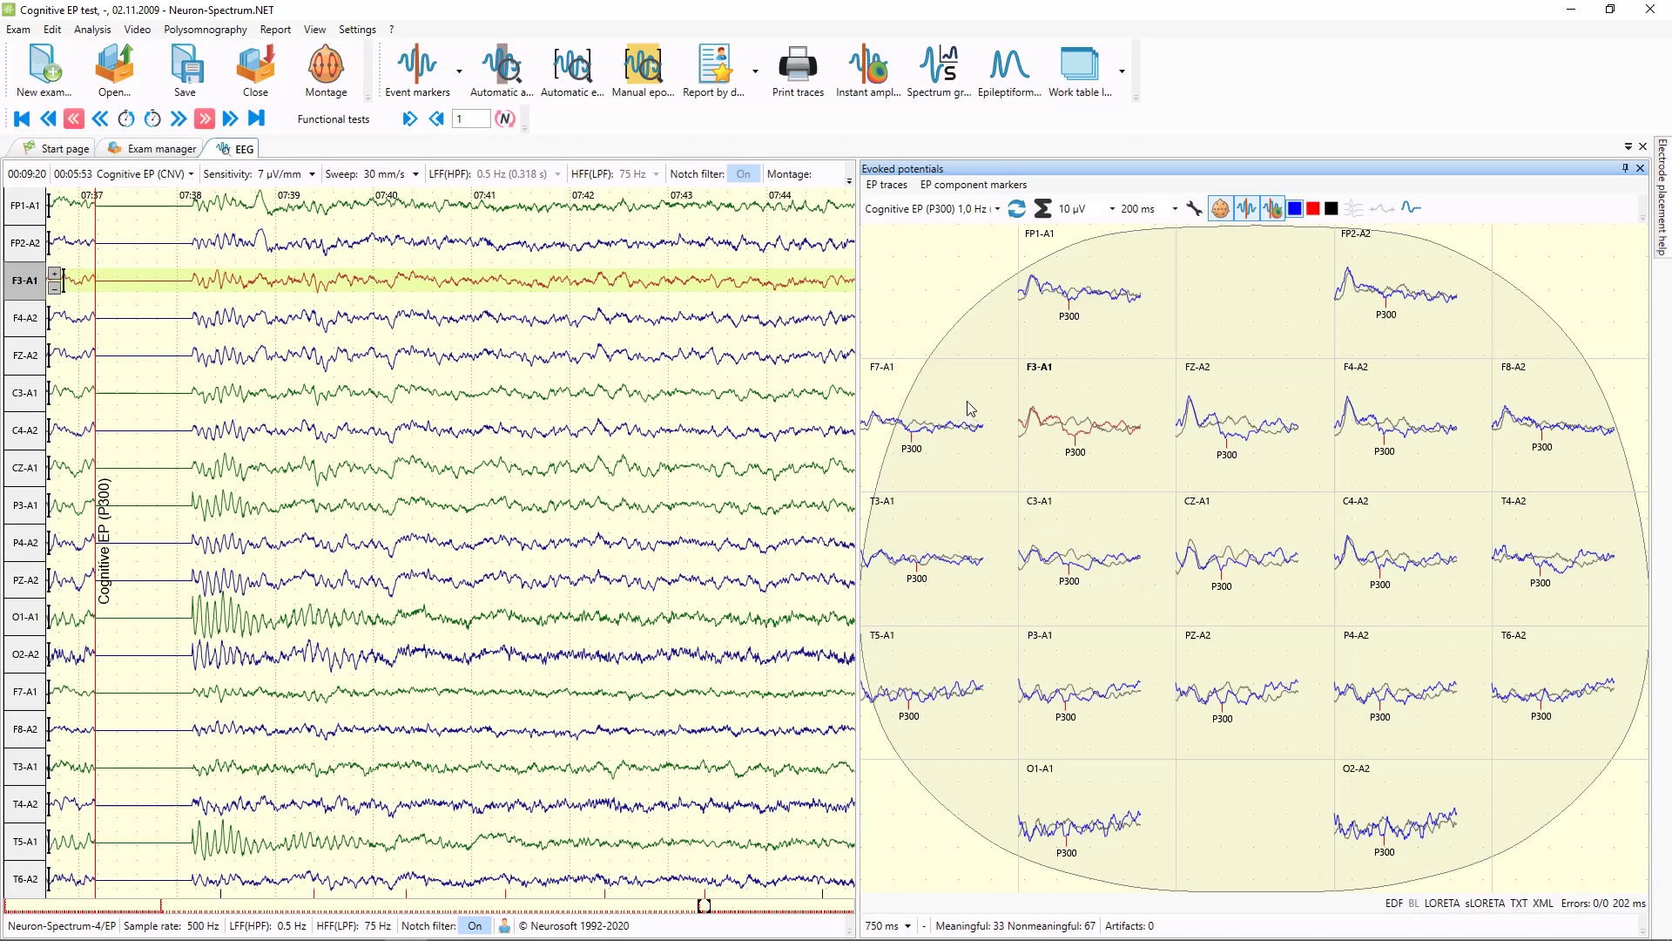
Step: Open the Cognitive EP (P300) acquisition style and select its 400 averagings value
left_click(349, 29)
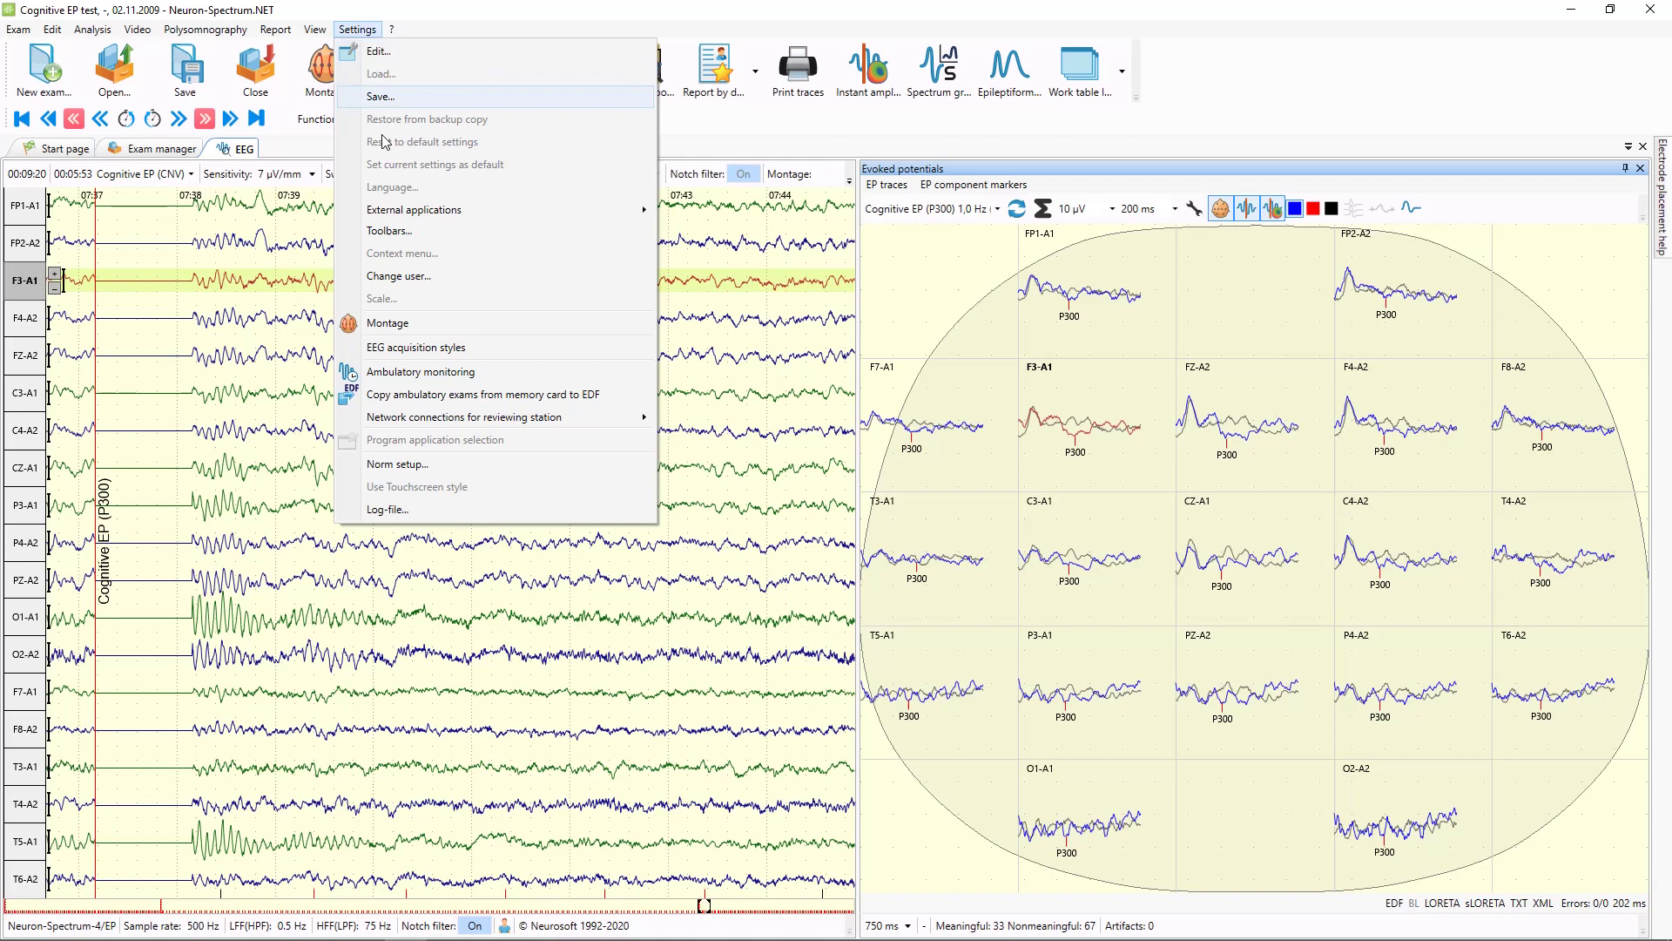
left_click(438, 347)
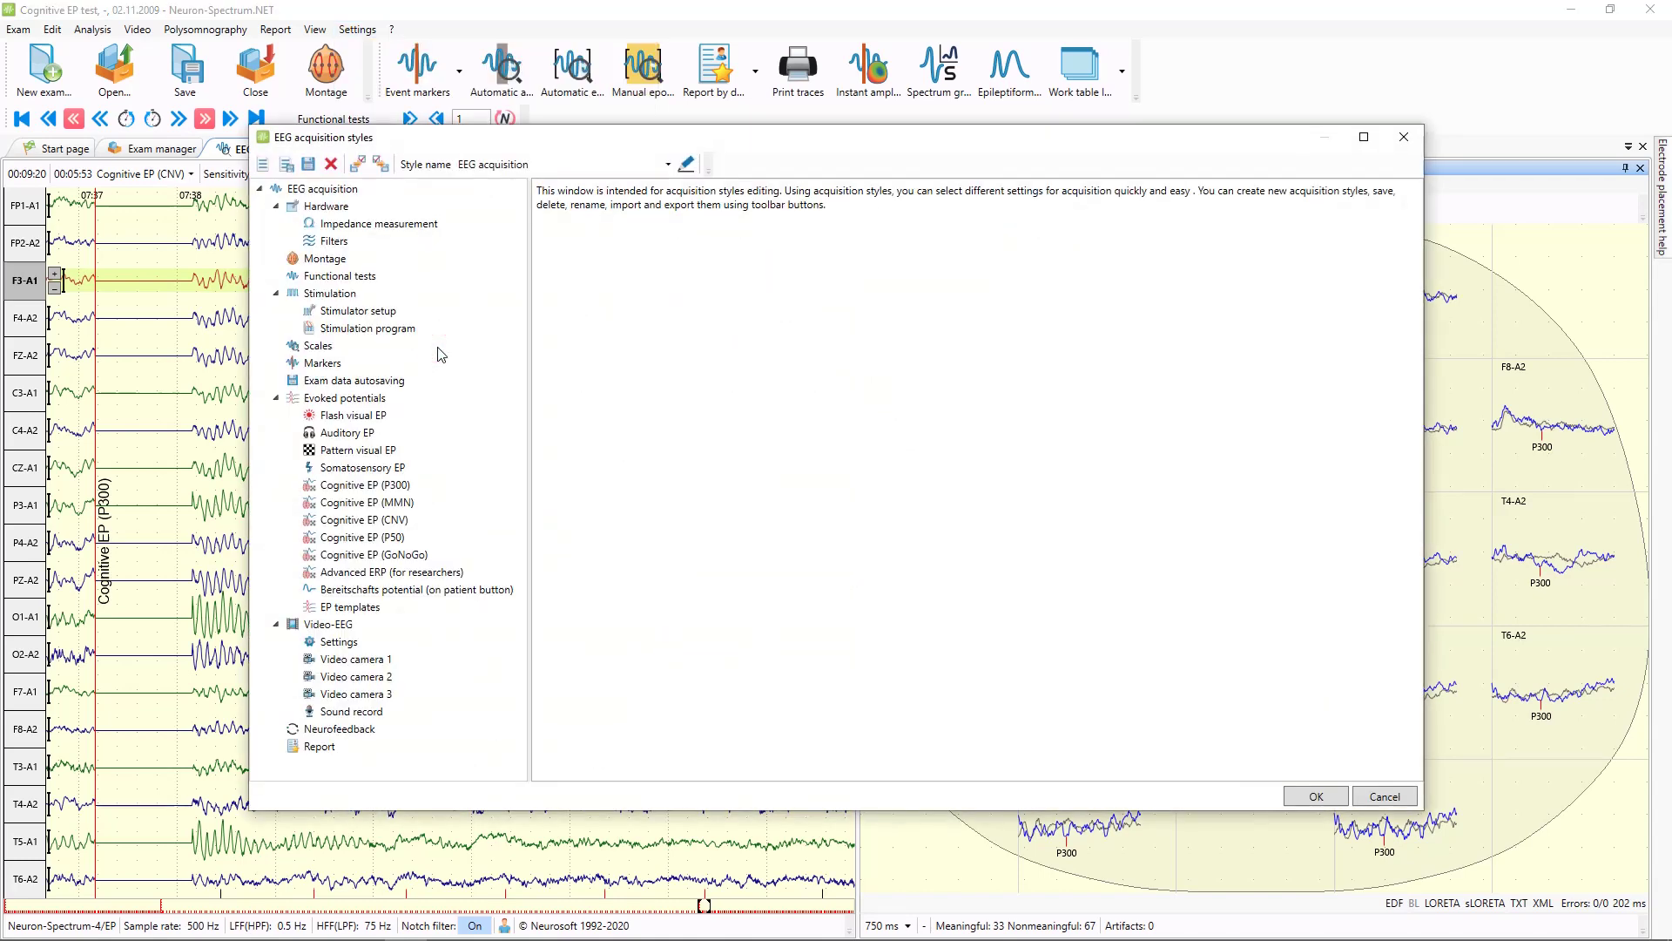
left_click(389, 488)
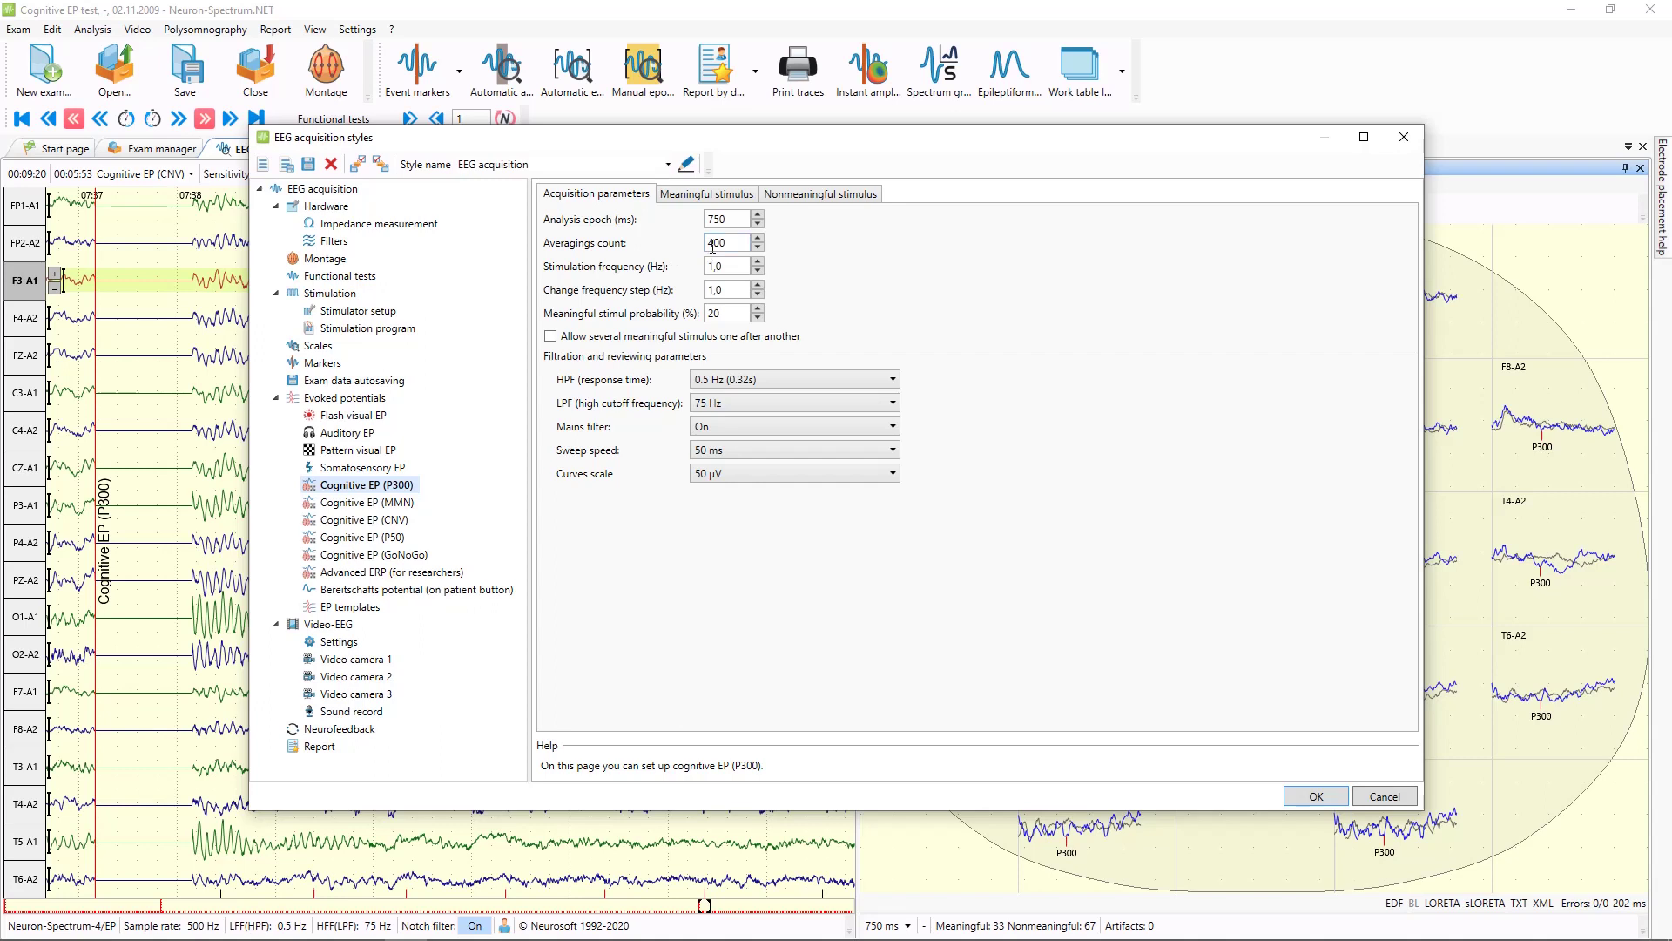
double_click(744, 243)
Step: Keep the low-pass filter at 75 Hz and the mains filter On
left_click(732, 405)
left_click(732, 404)
left_click(729, 426)
left_click(729, 427)
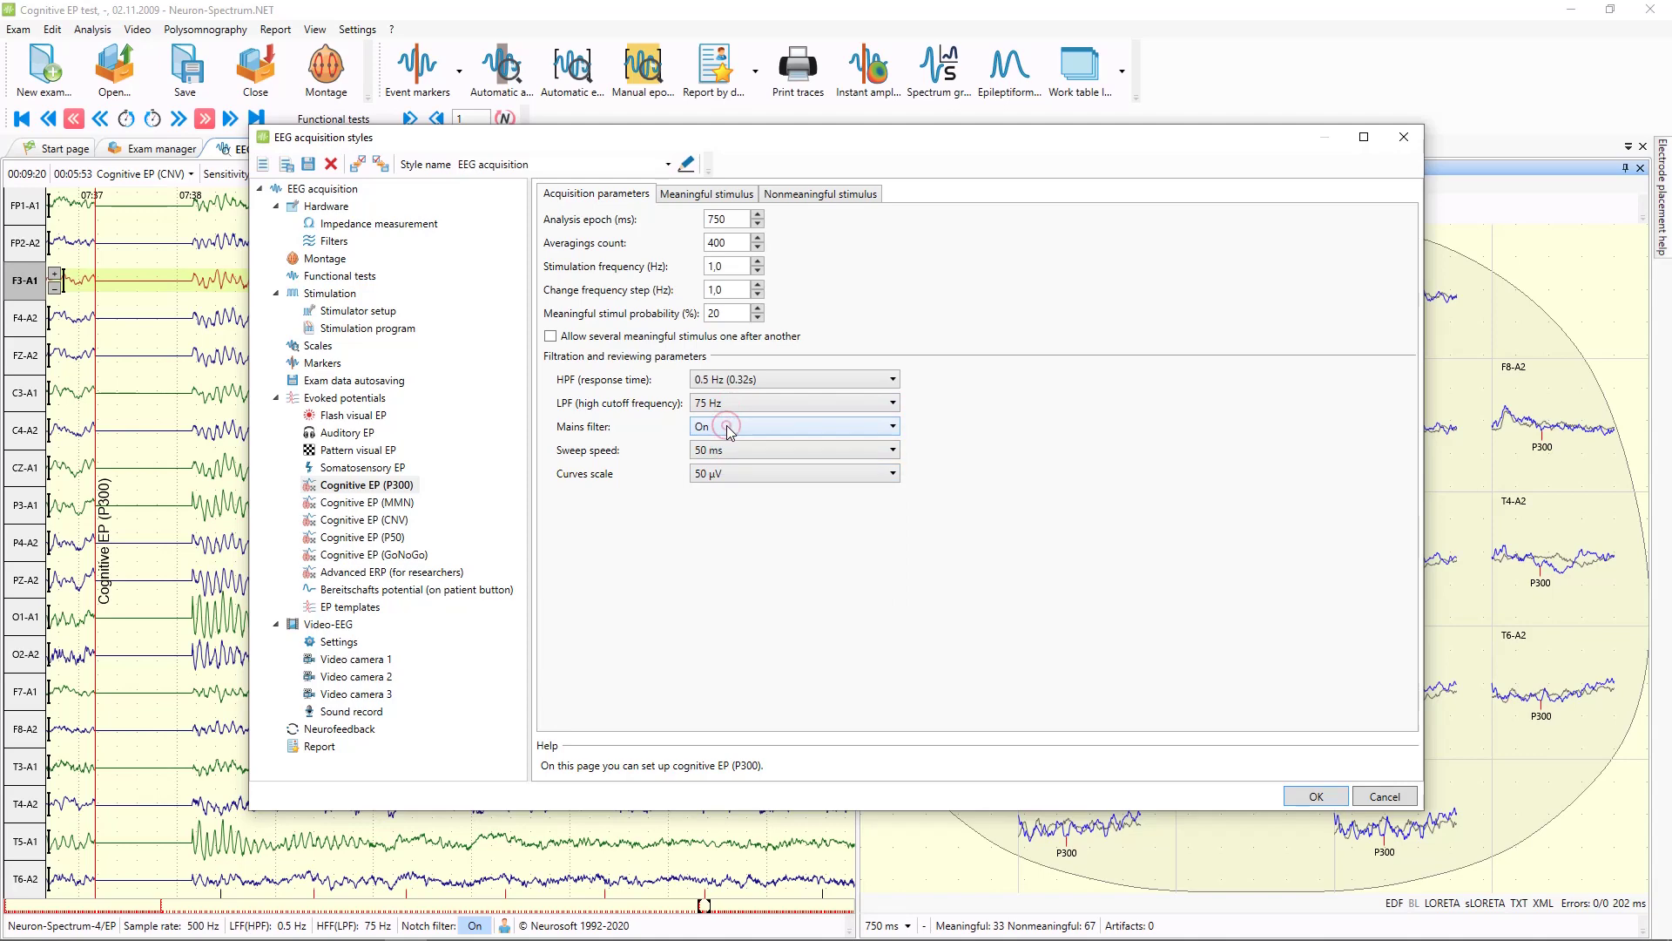
Step: Set the meaningful stimulus stimulator to High resolution pattern stimulator
left_click(706, 194)
left_click(799, 196)
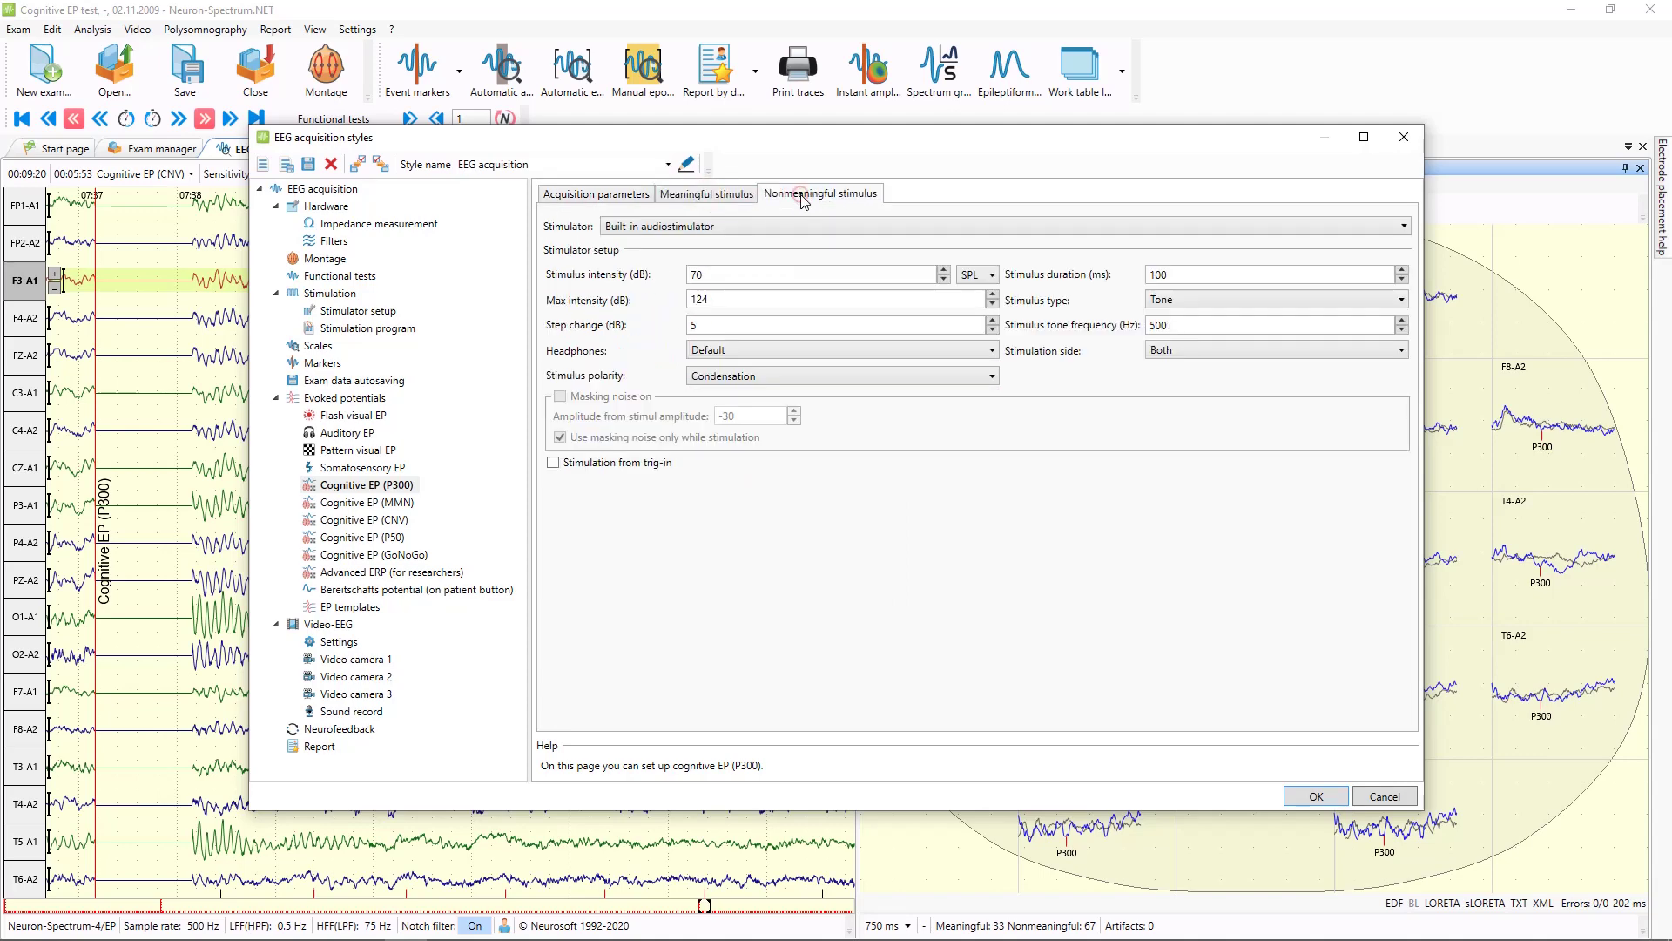
left_click(744, 197)
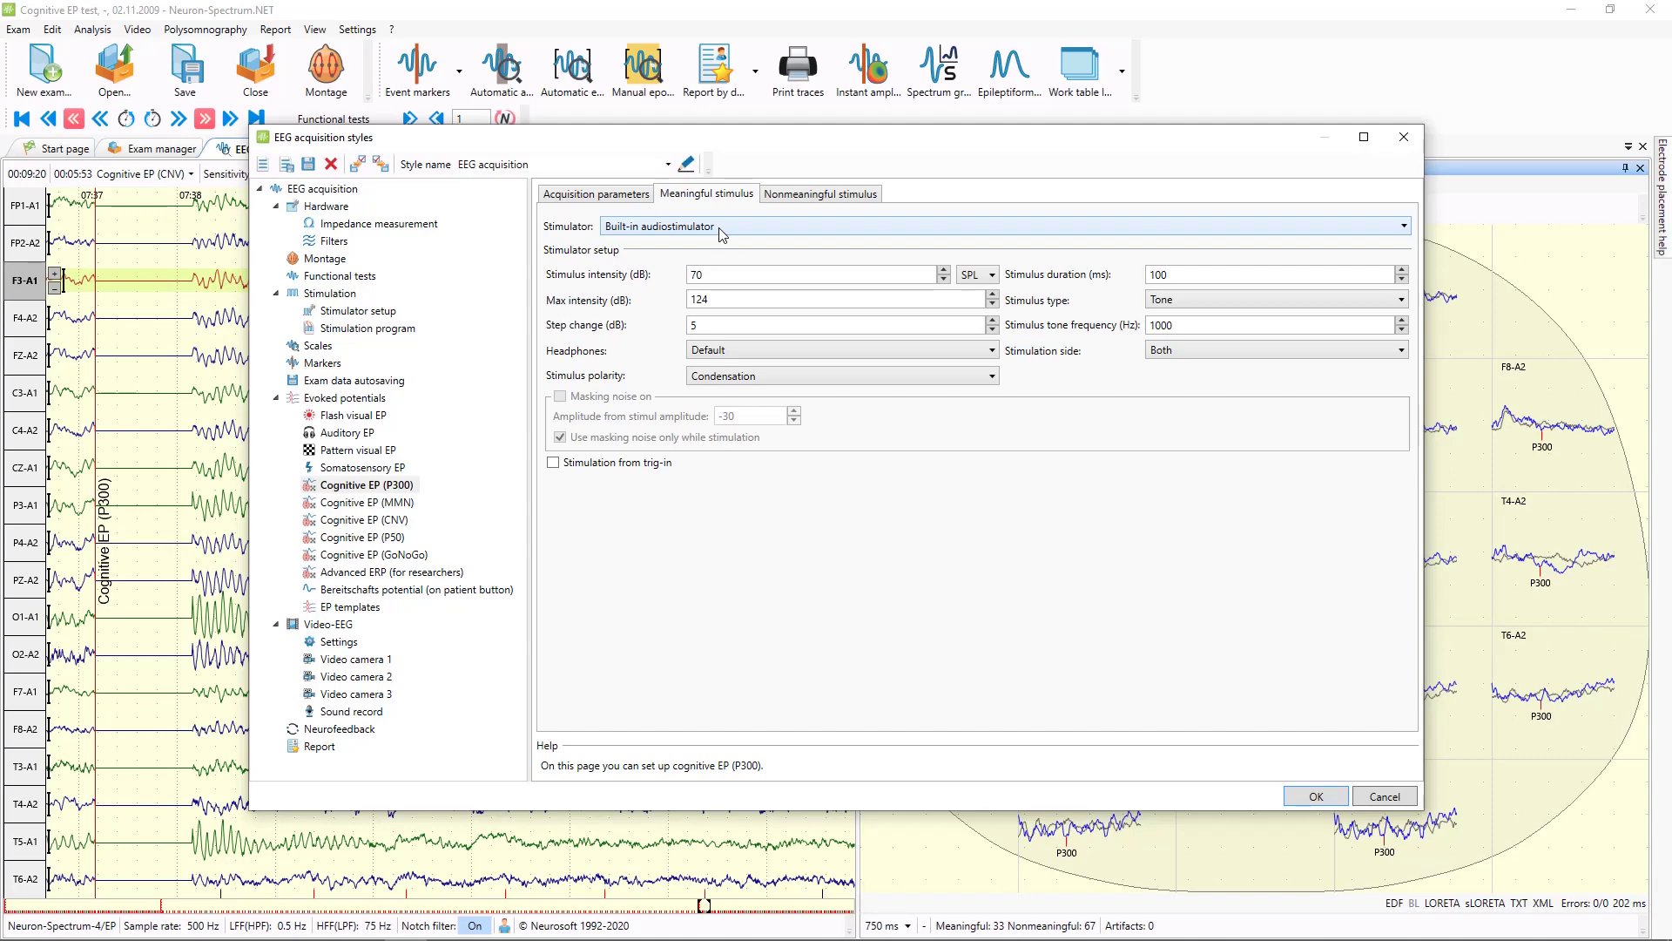
left_click(722, 229)
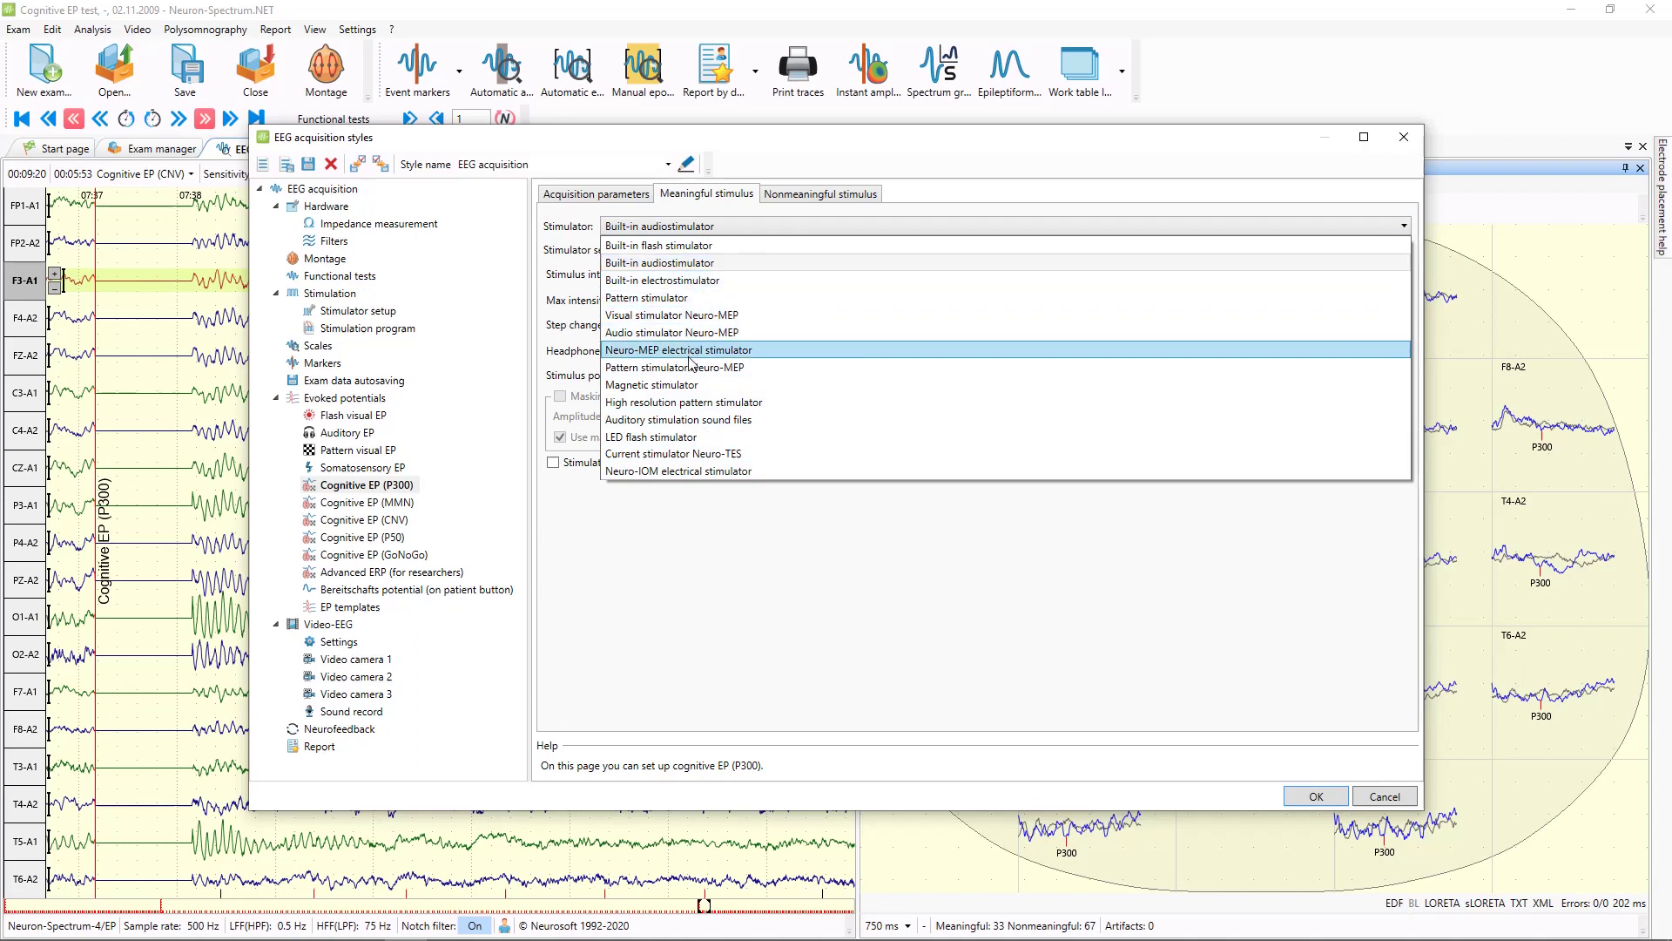
left_click(680, 403)
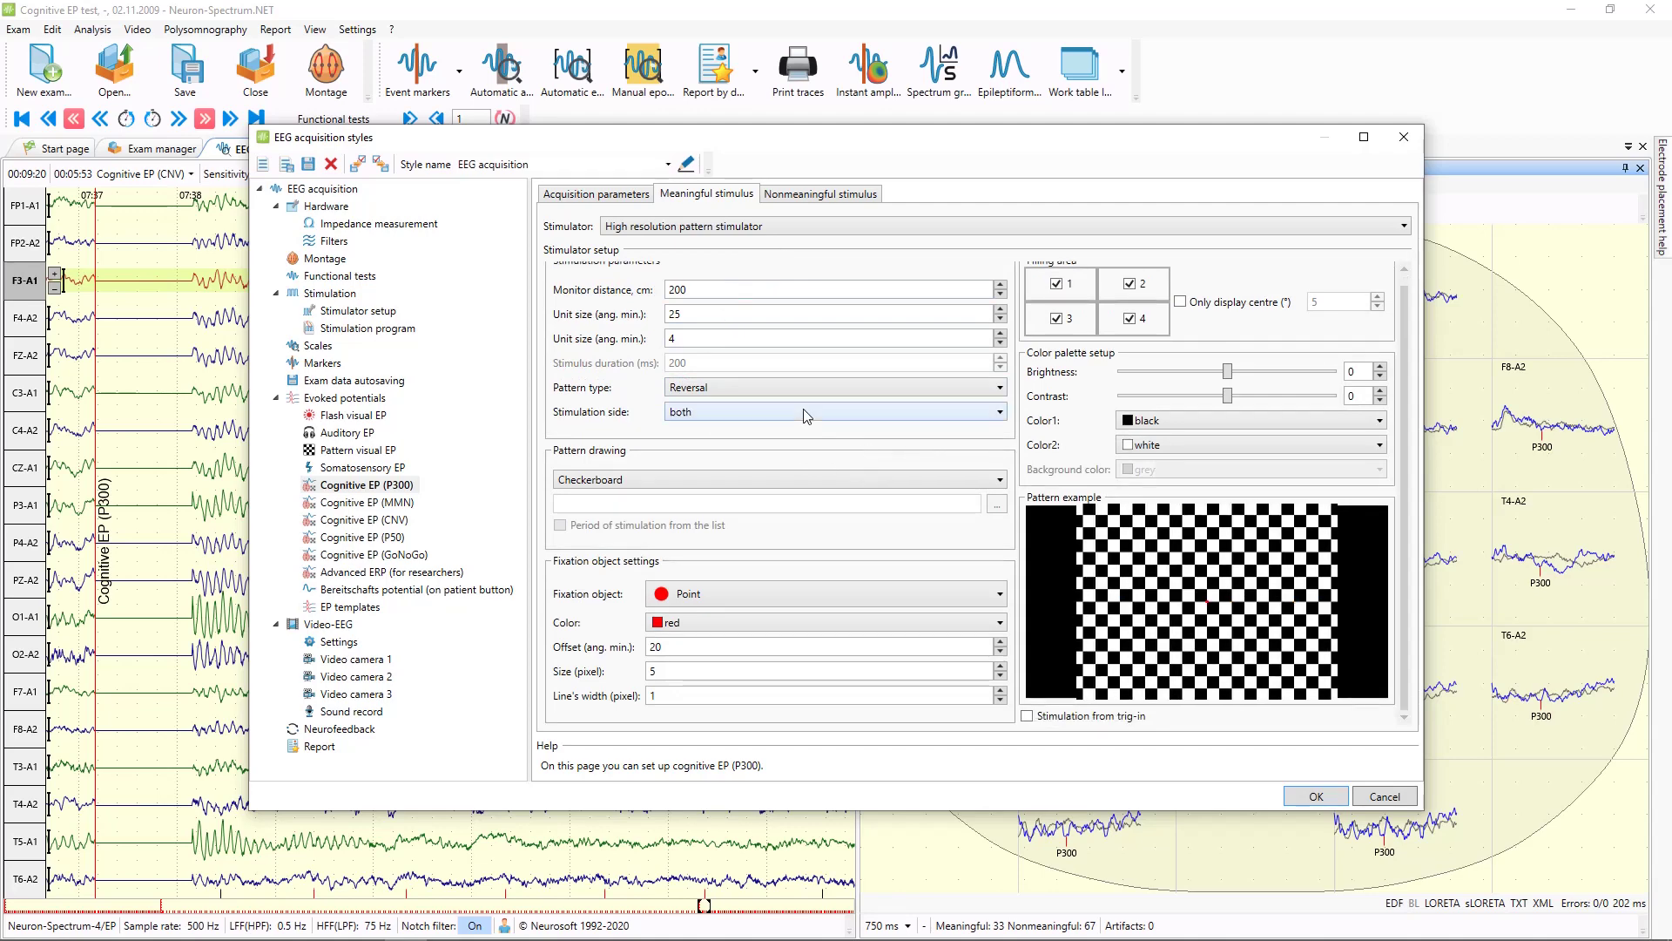
Step: Draw the meaningful pattern From the list, using the Flowers picture set
scroll(727, 509, "down", 1)
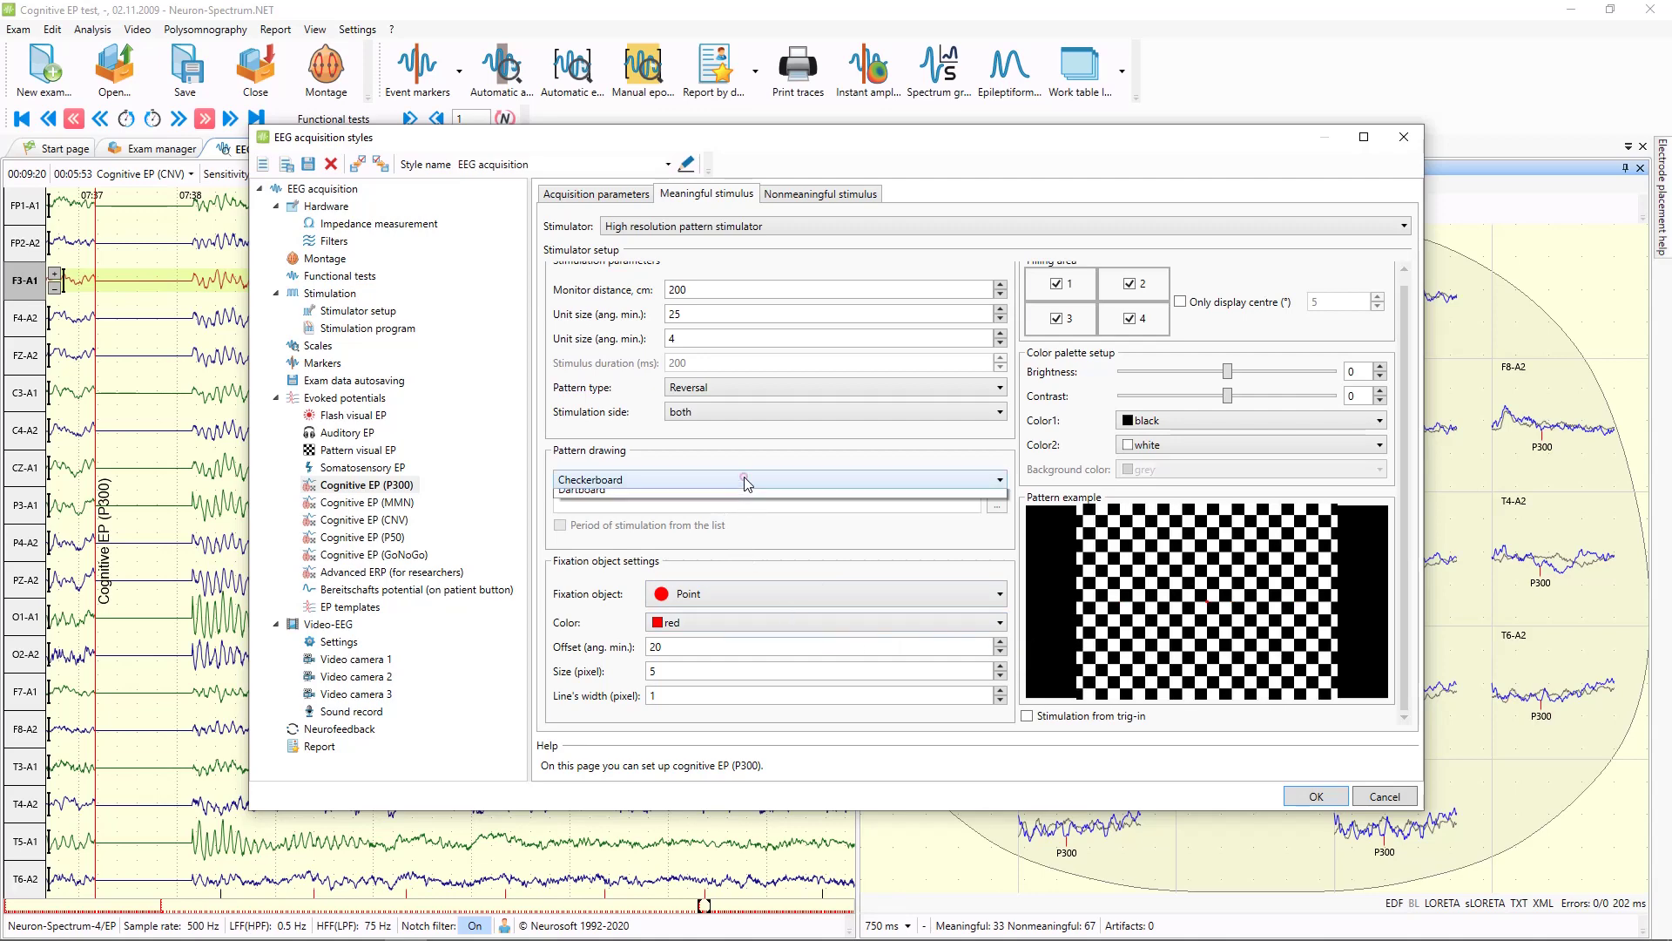
left_click(745, 480)
left_click(633, 500)
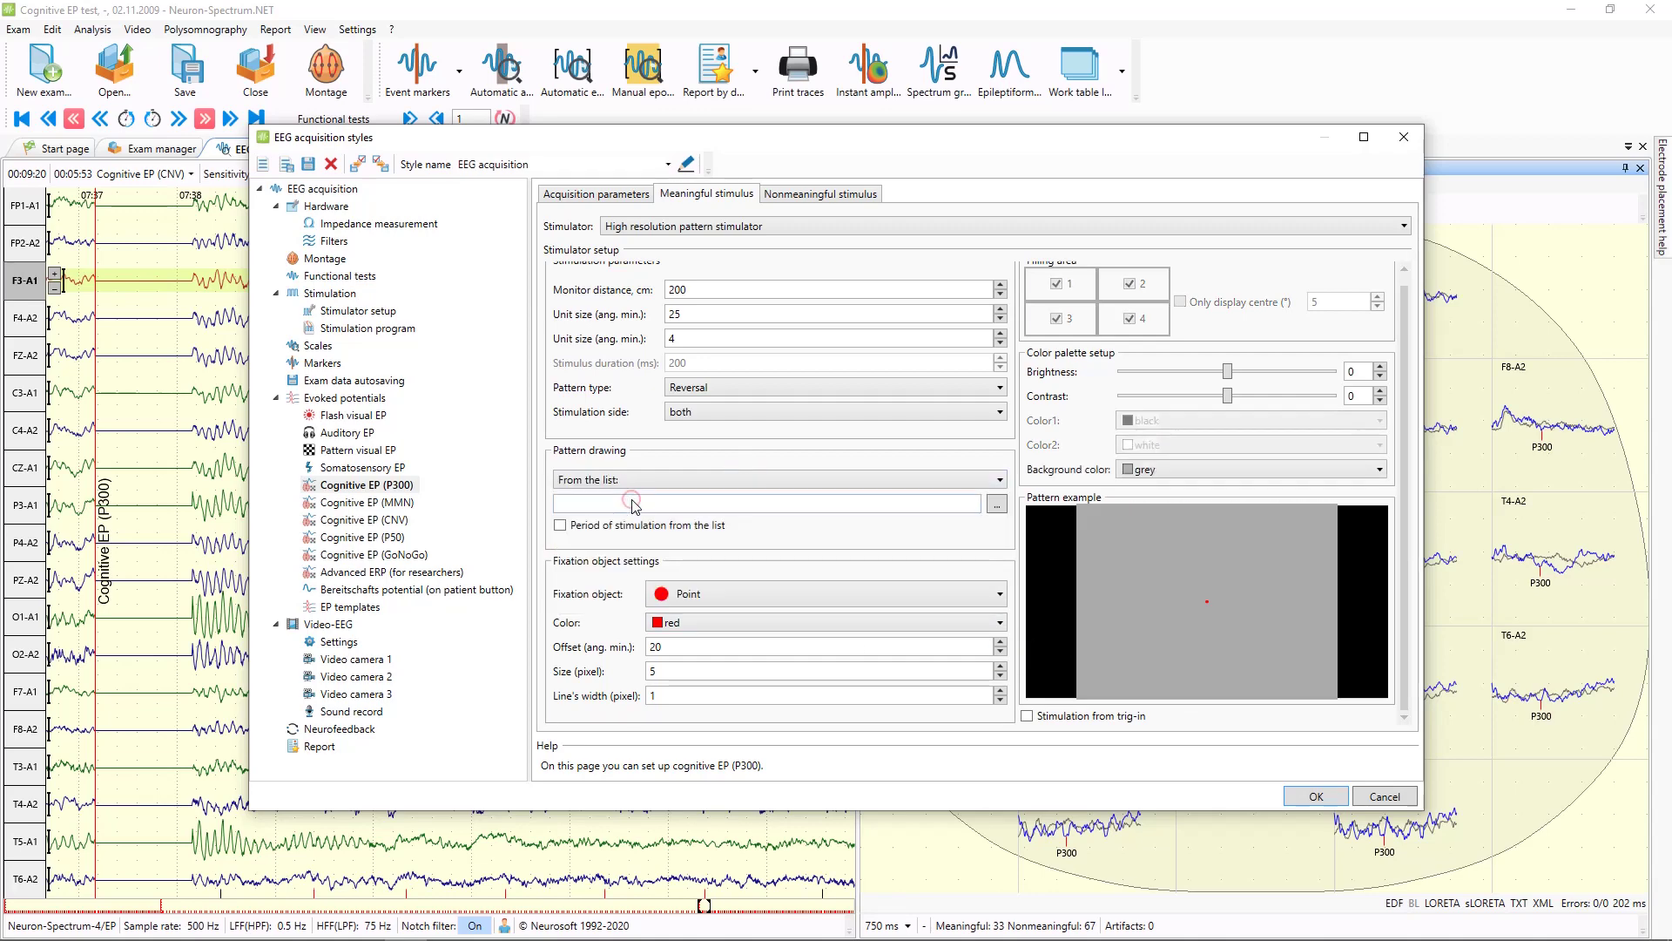
left_click(996, 504)
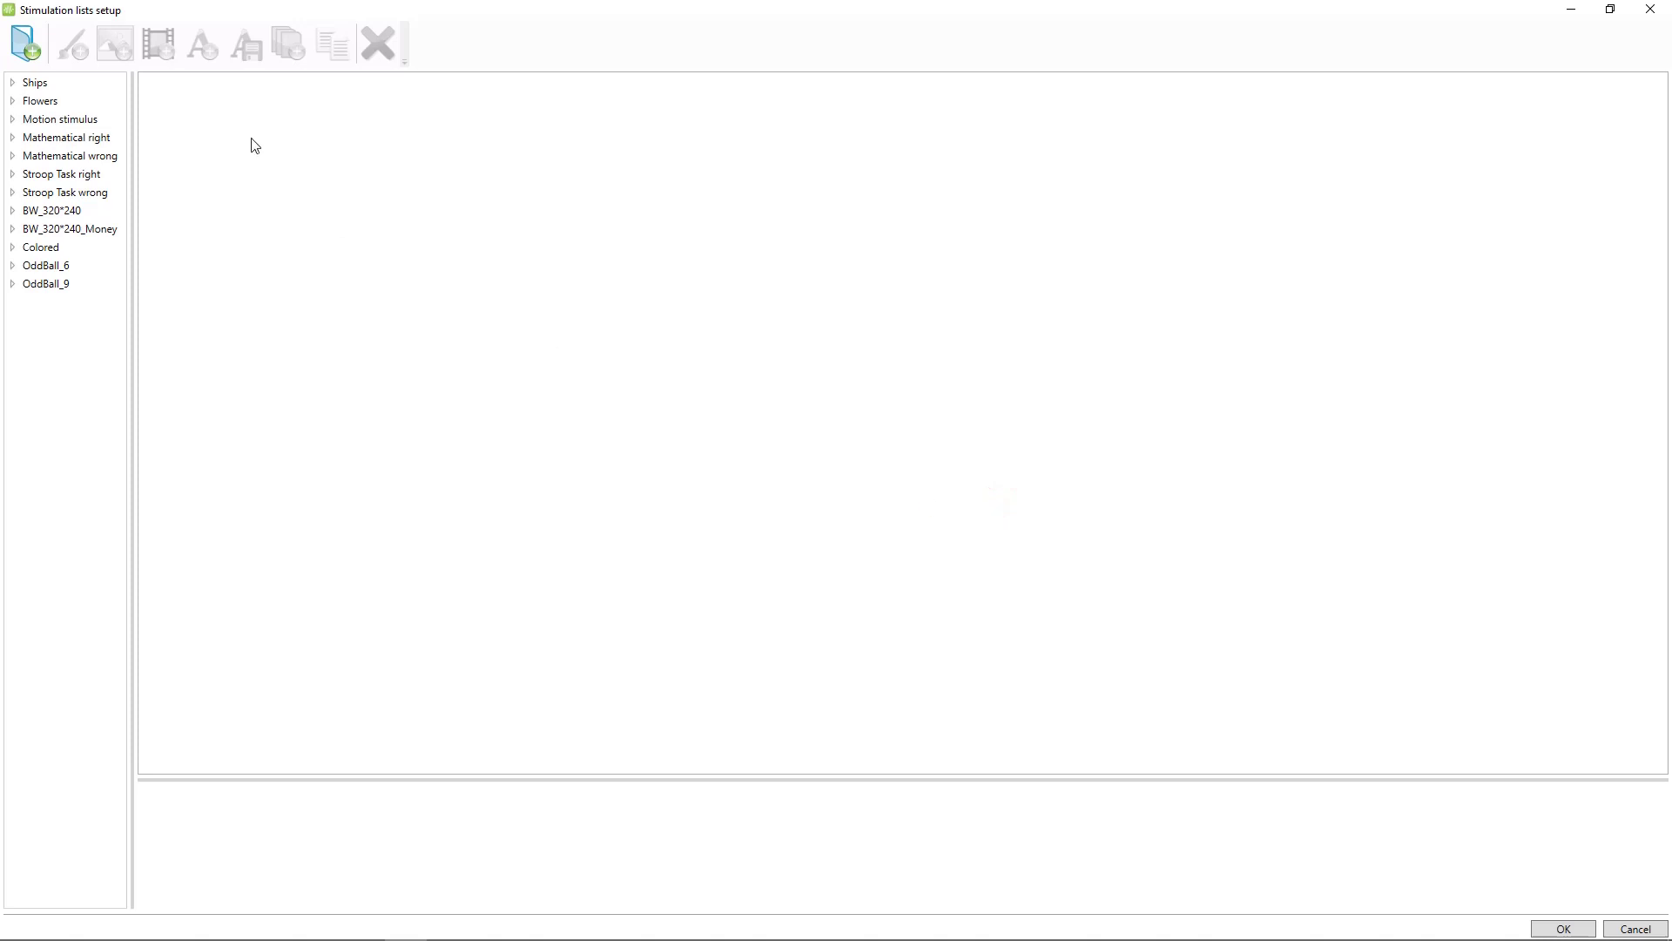
left_click(40, 102)
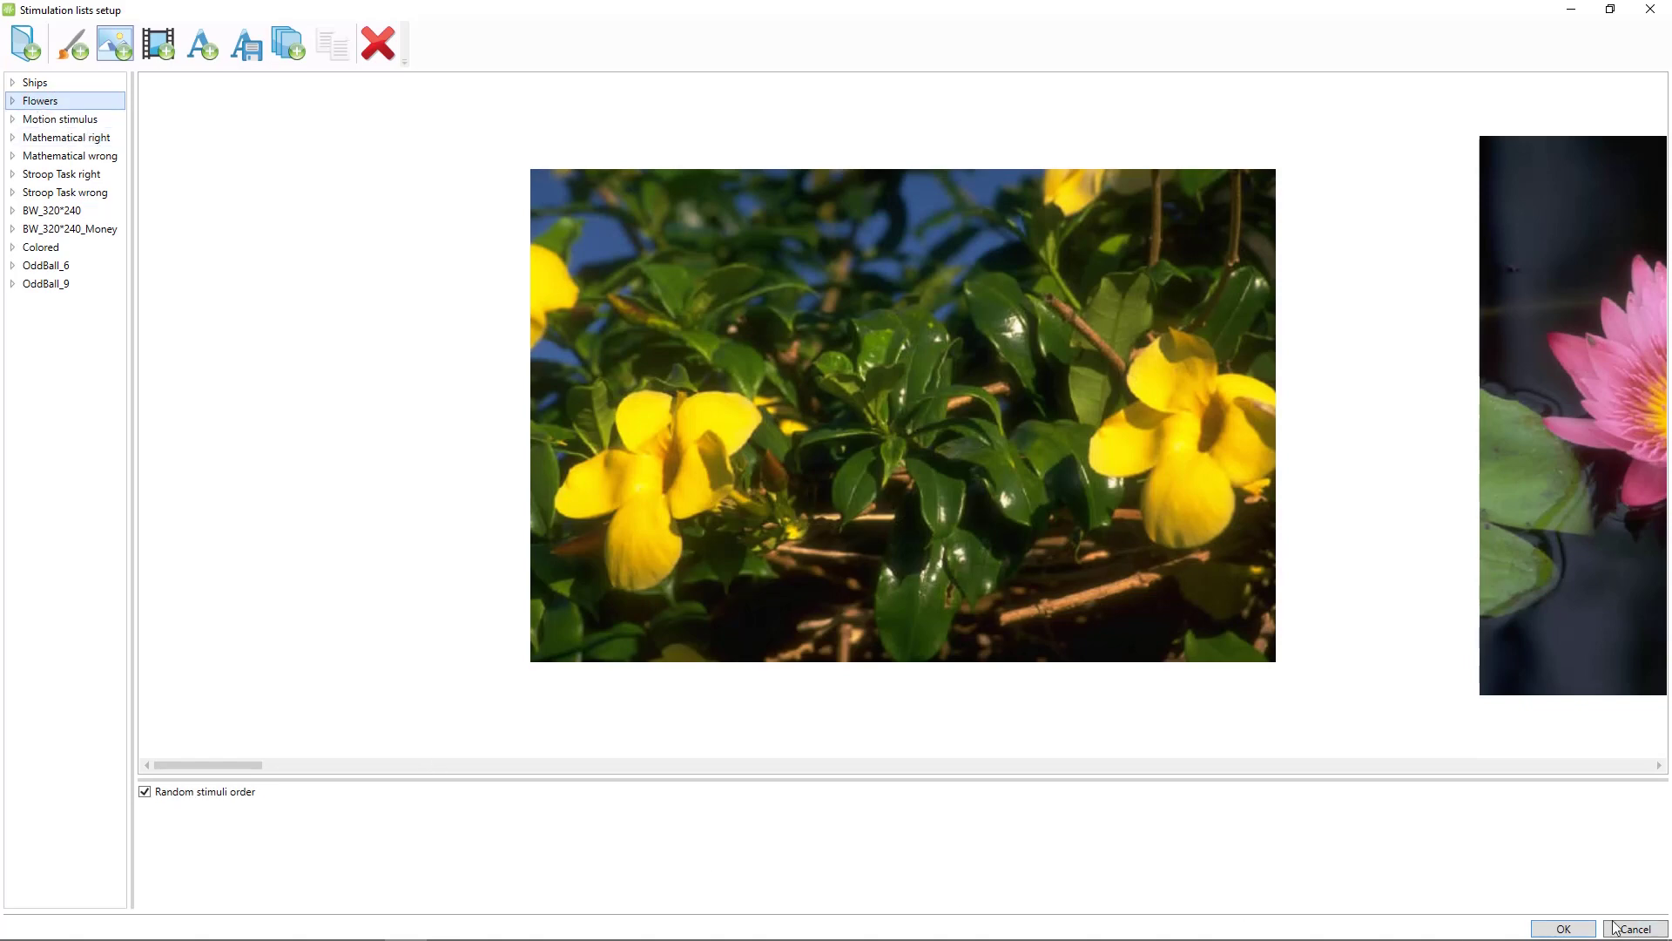
left_click(1564, 929)
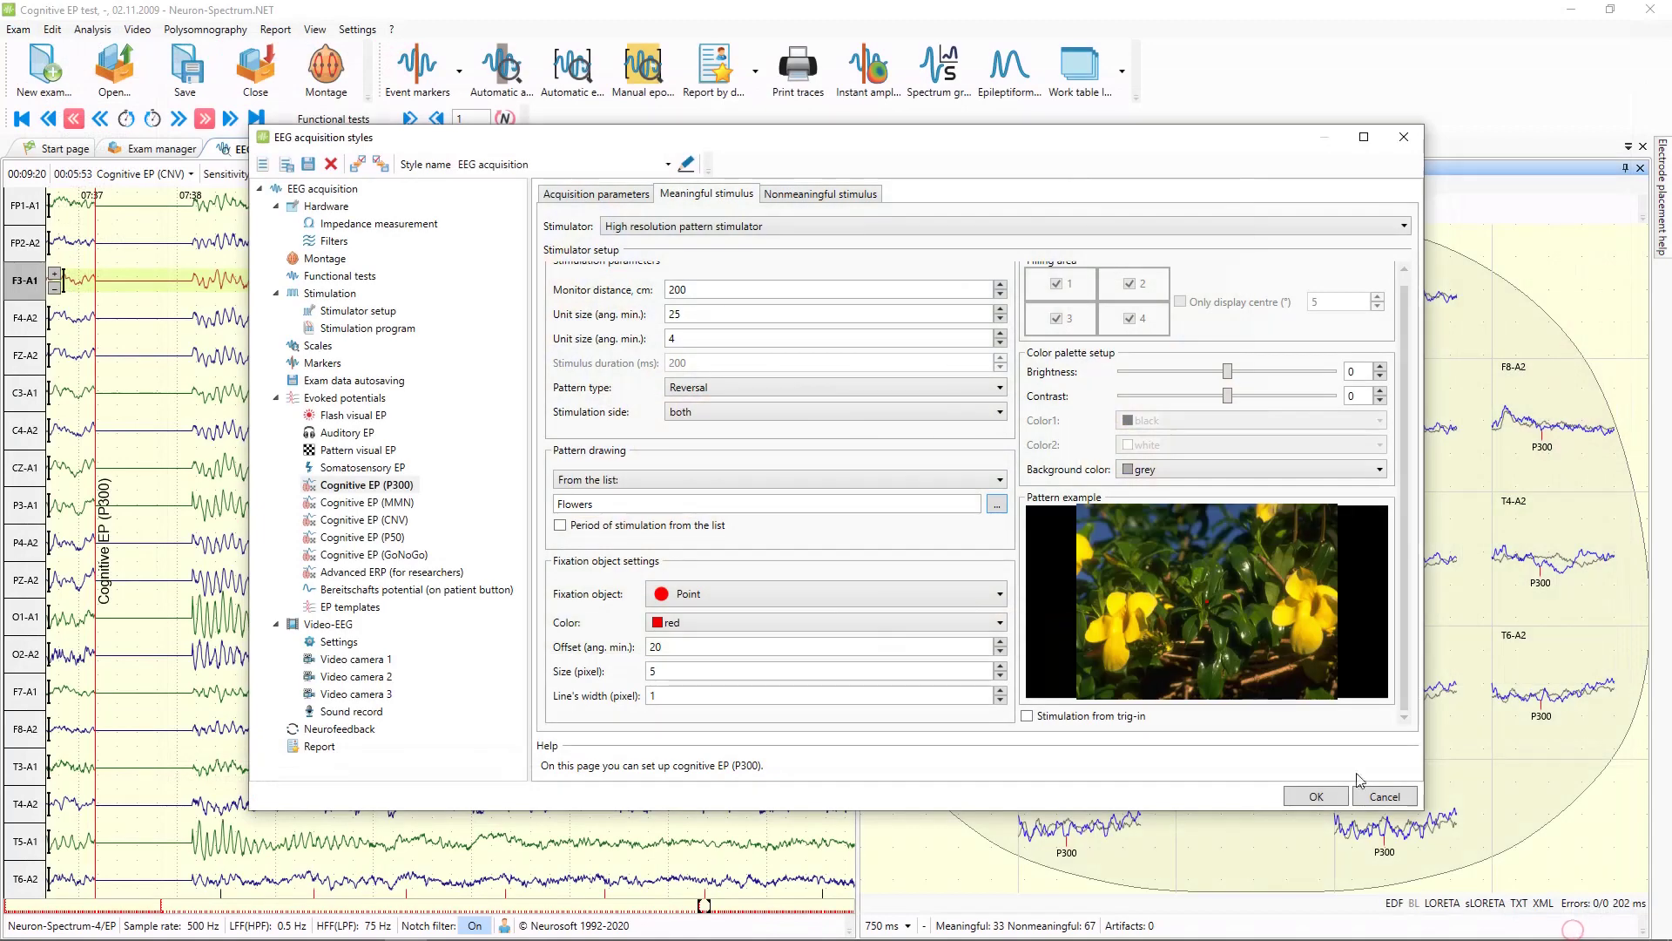
Step: Set the nonmeaningful stimulus to High resolution pattern stimulator with Ships pictures from the list
left_click(804, 196)
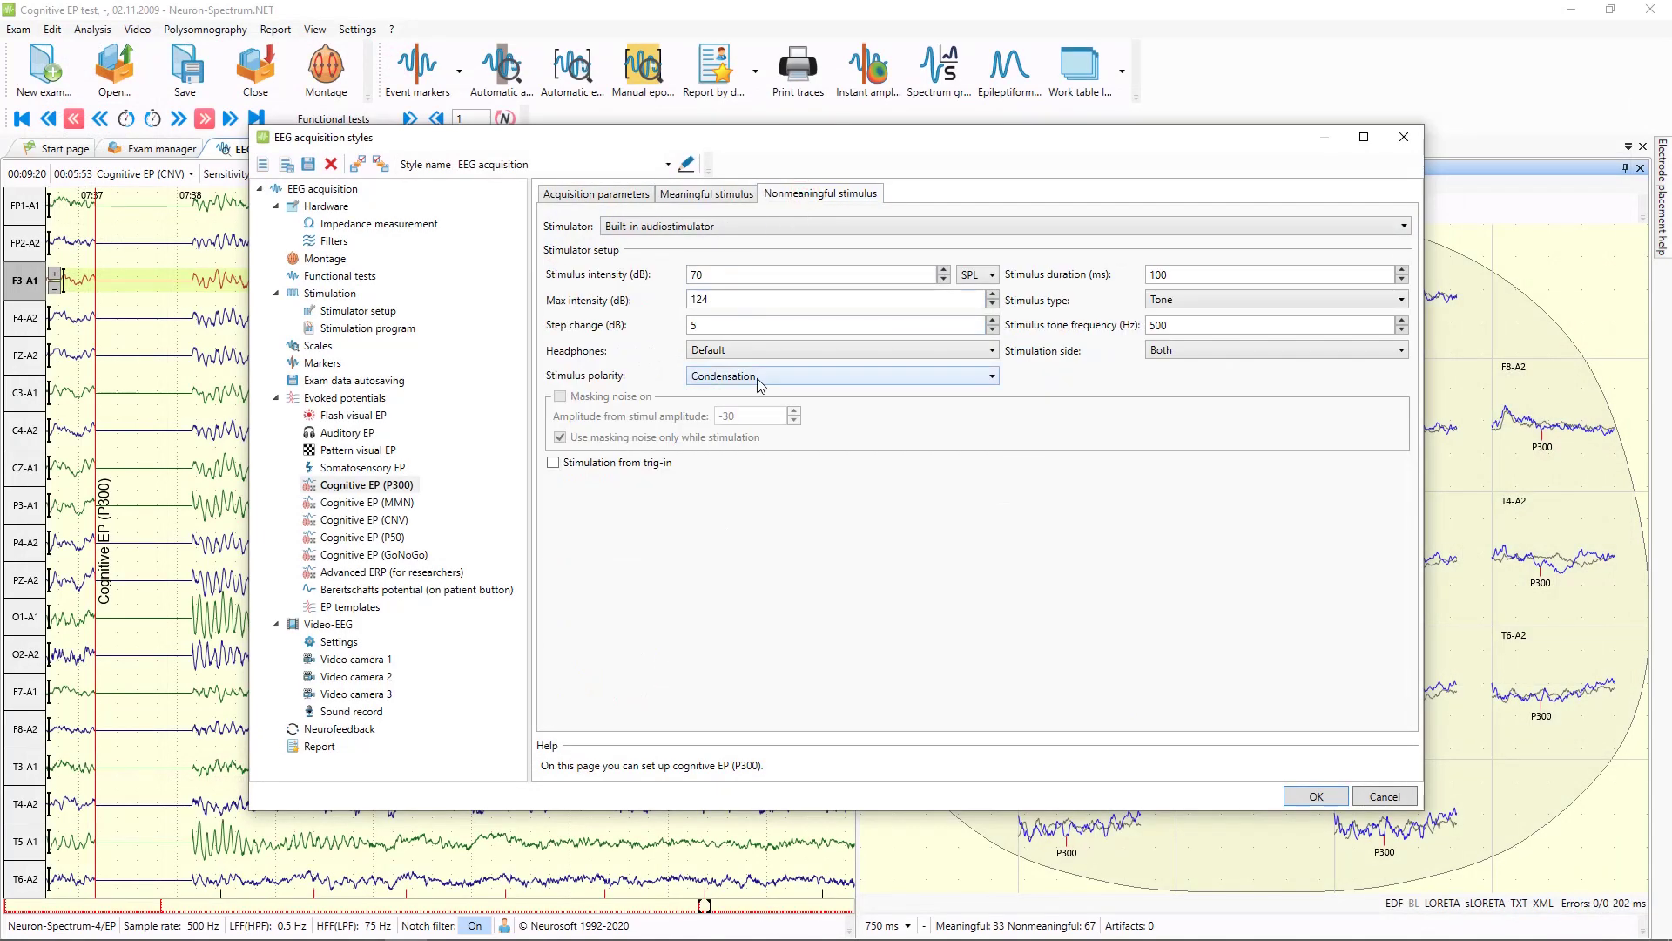
left_click(707, 228)
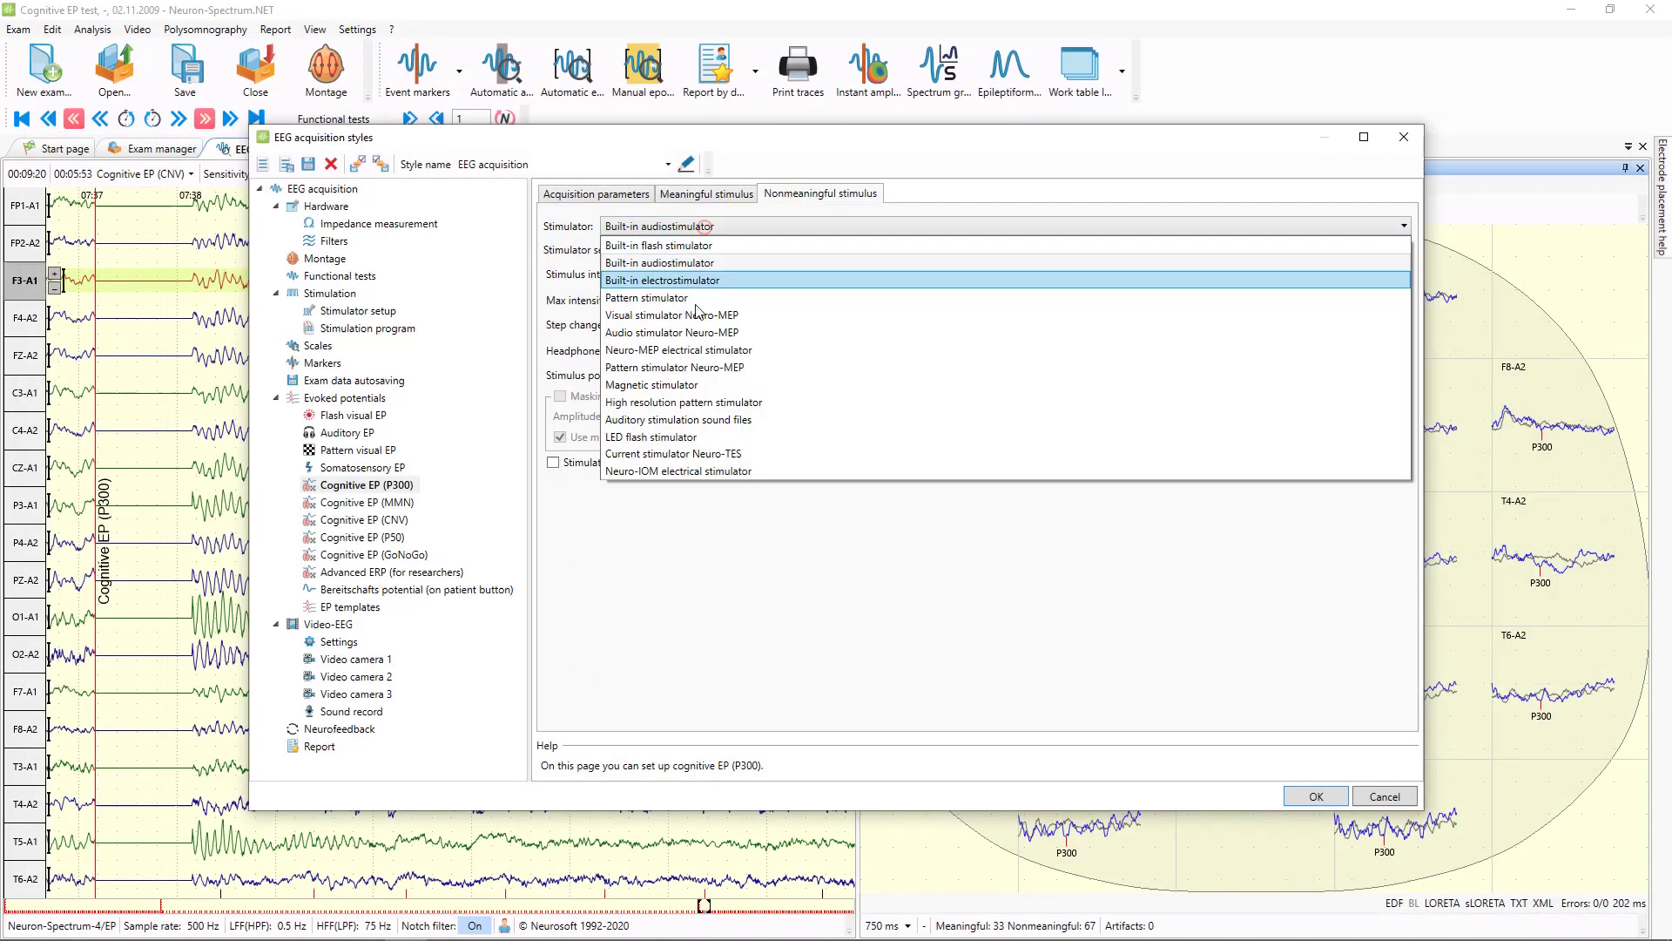
left_click(689, 403)
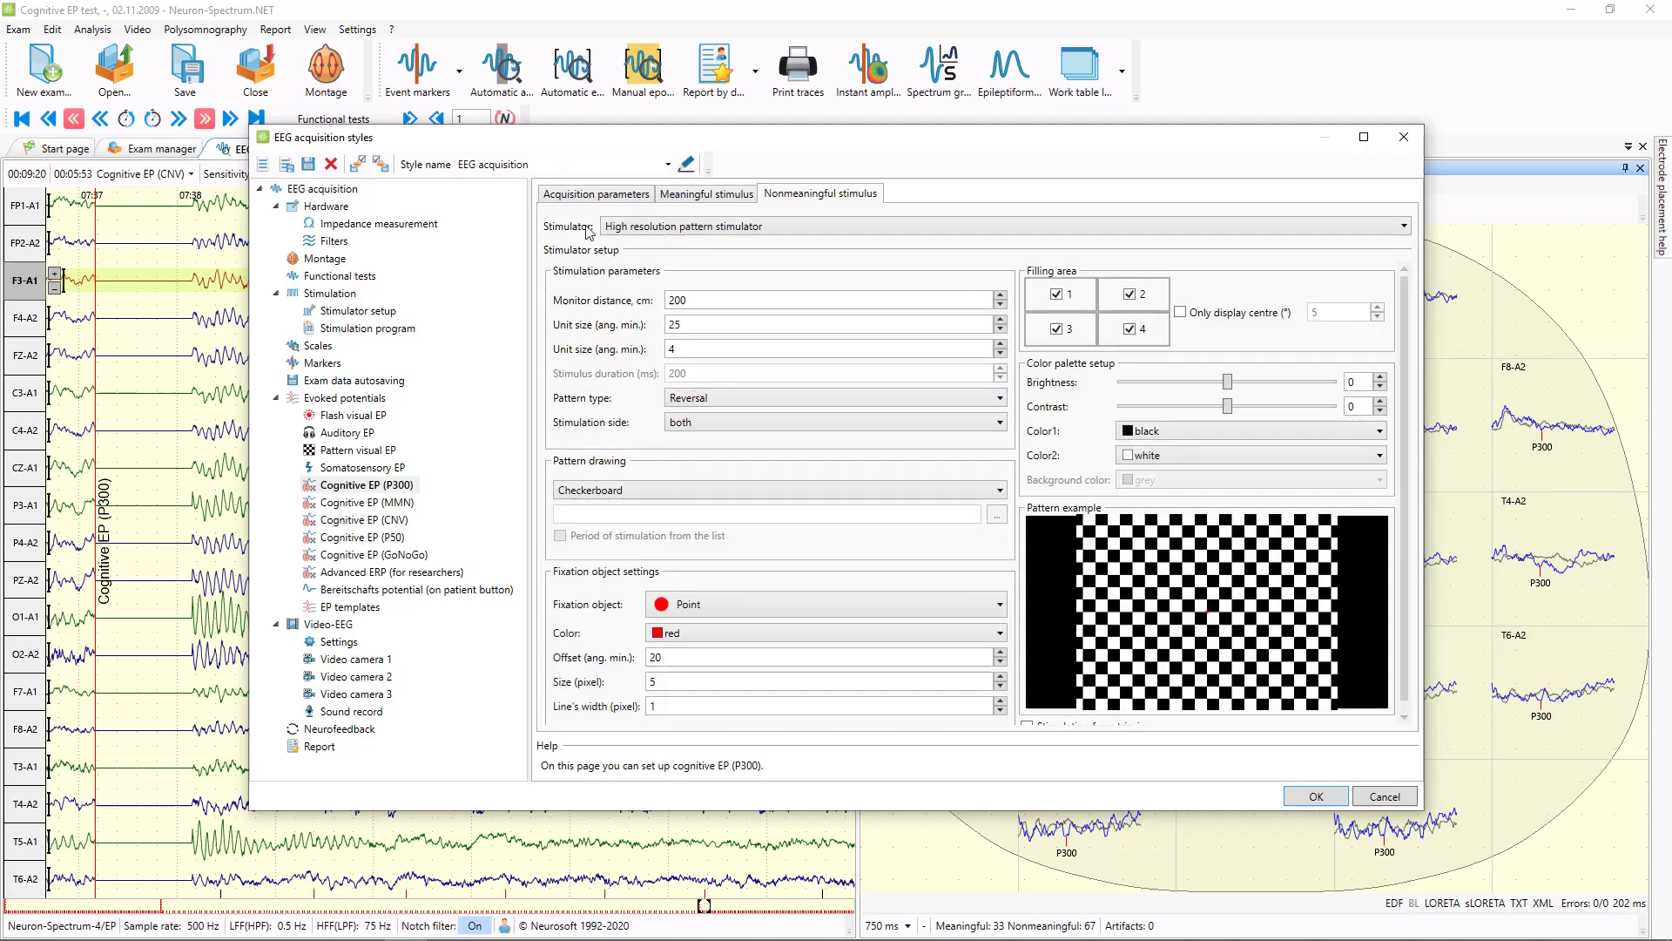
left_click(575, 489)
left_click(584, 504)
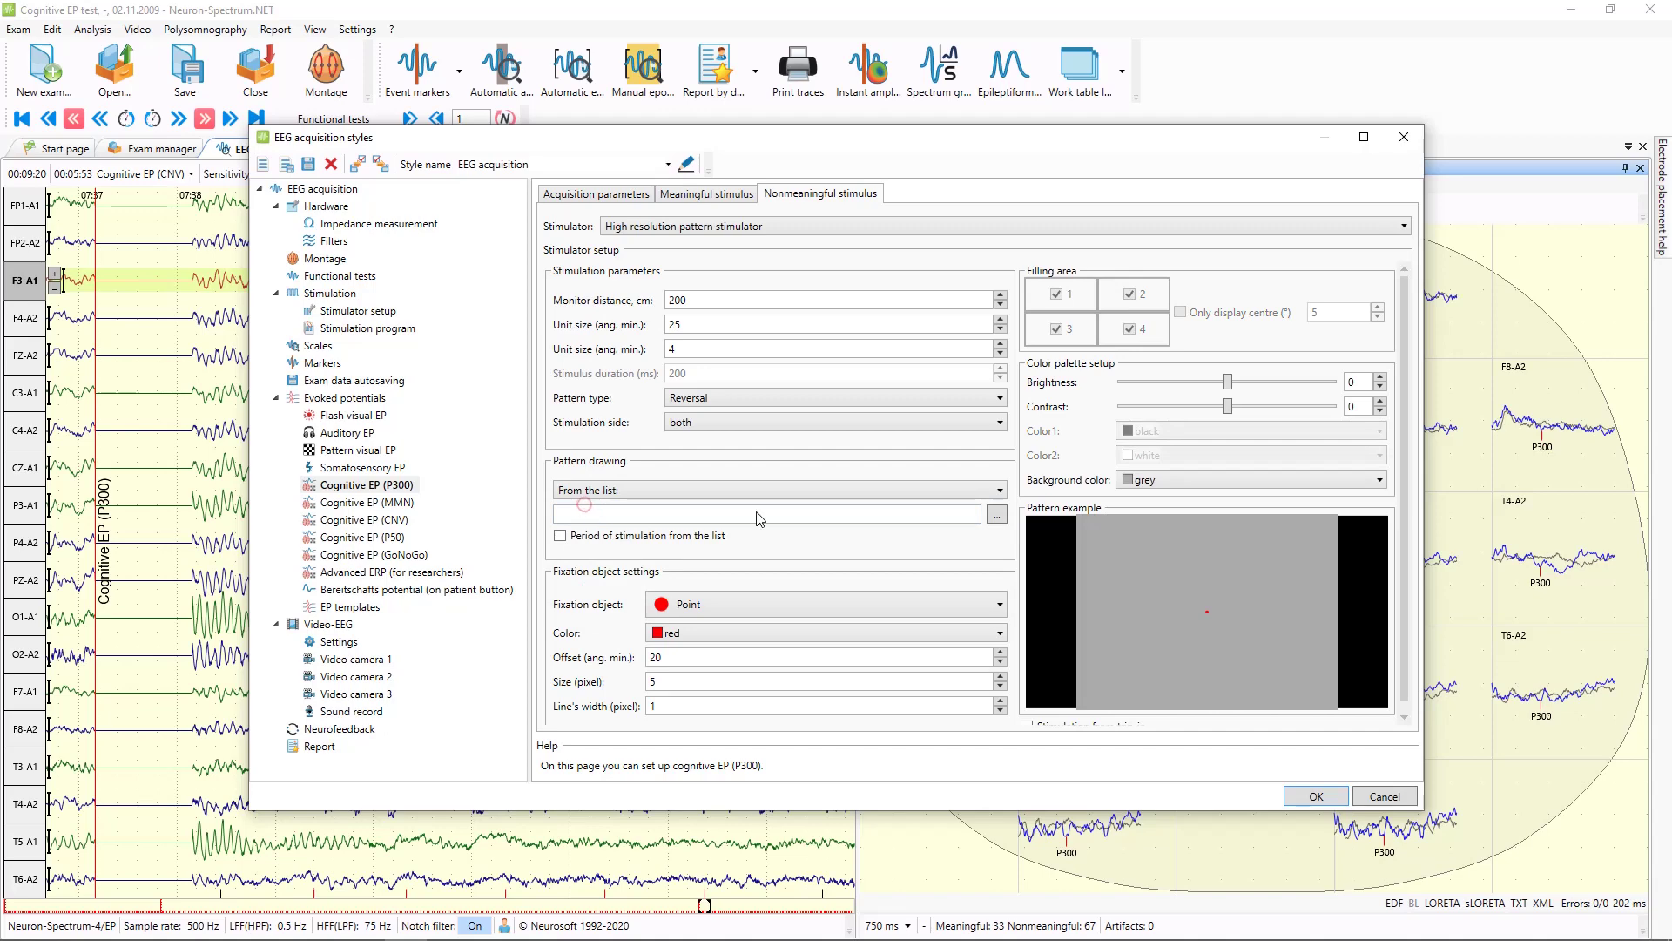
left_click(997, 514)
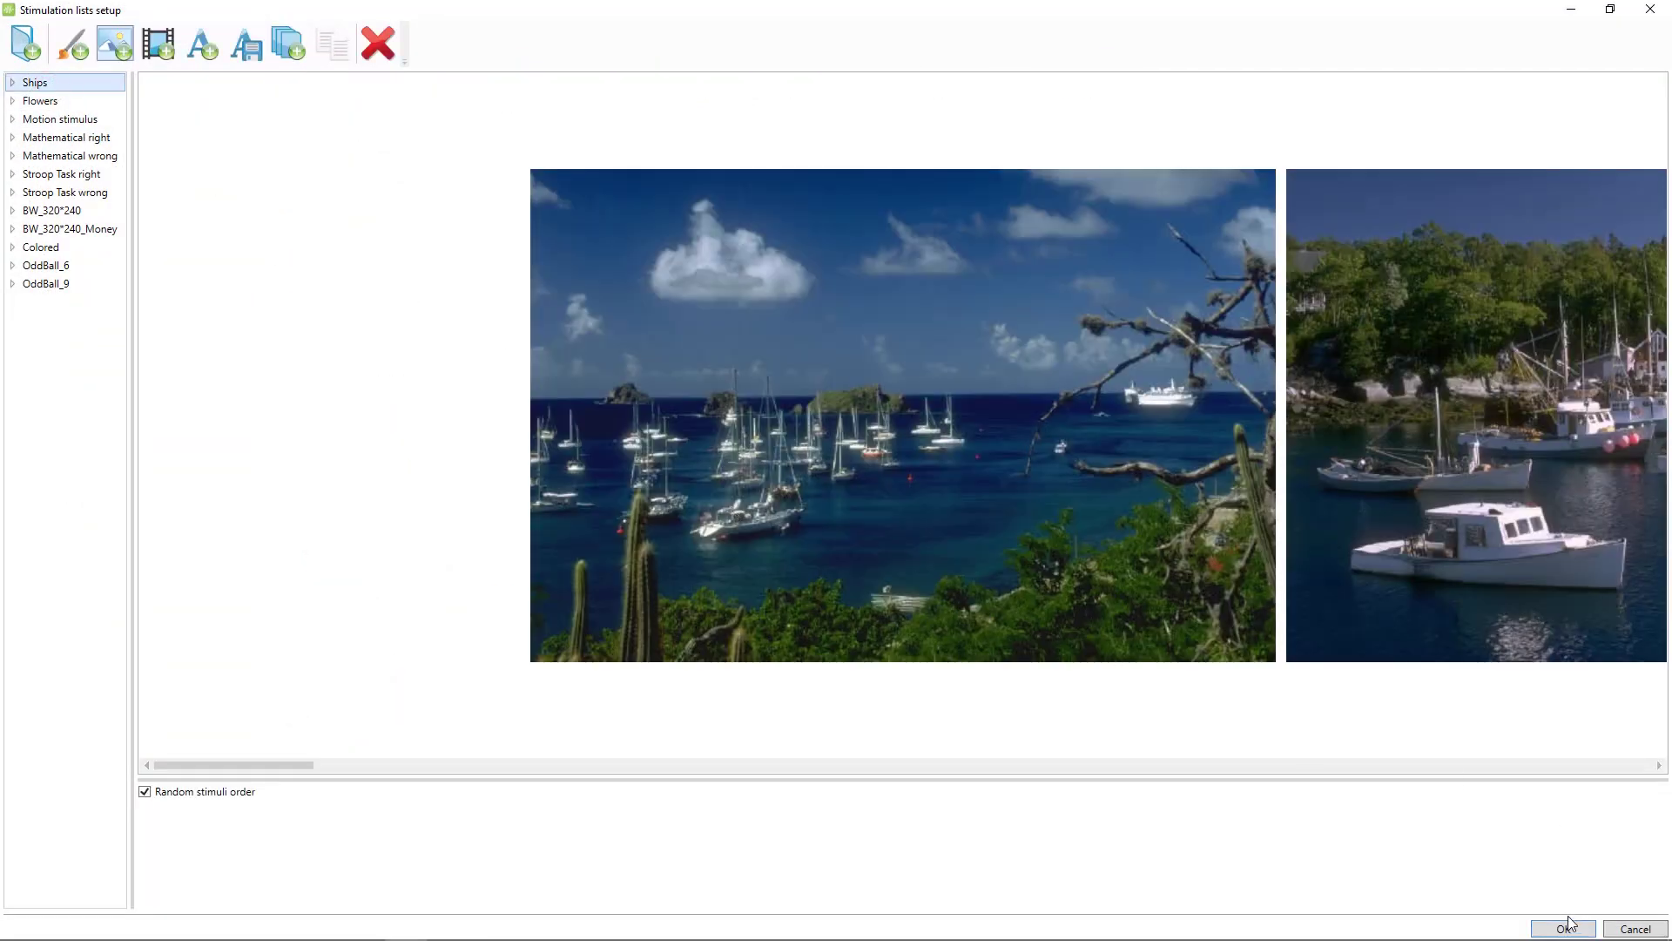
left_click(1566, 926)
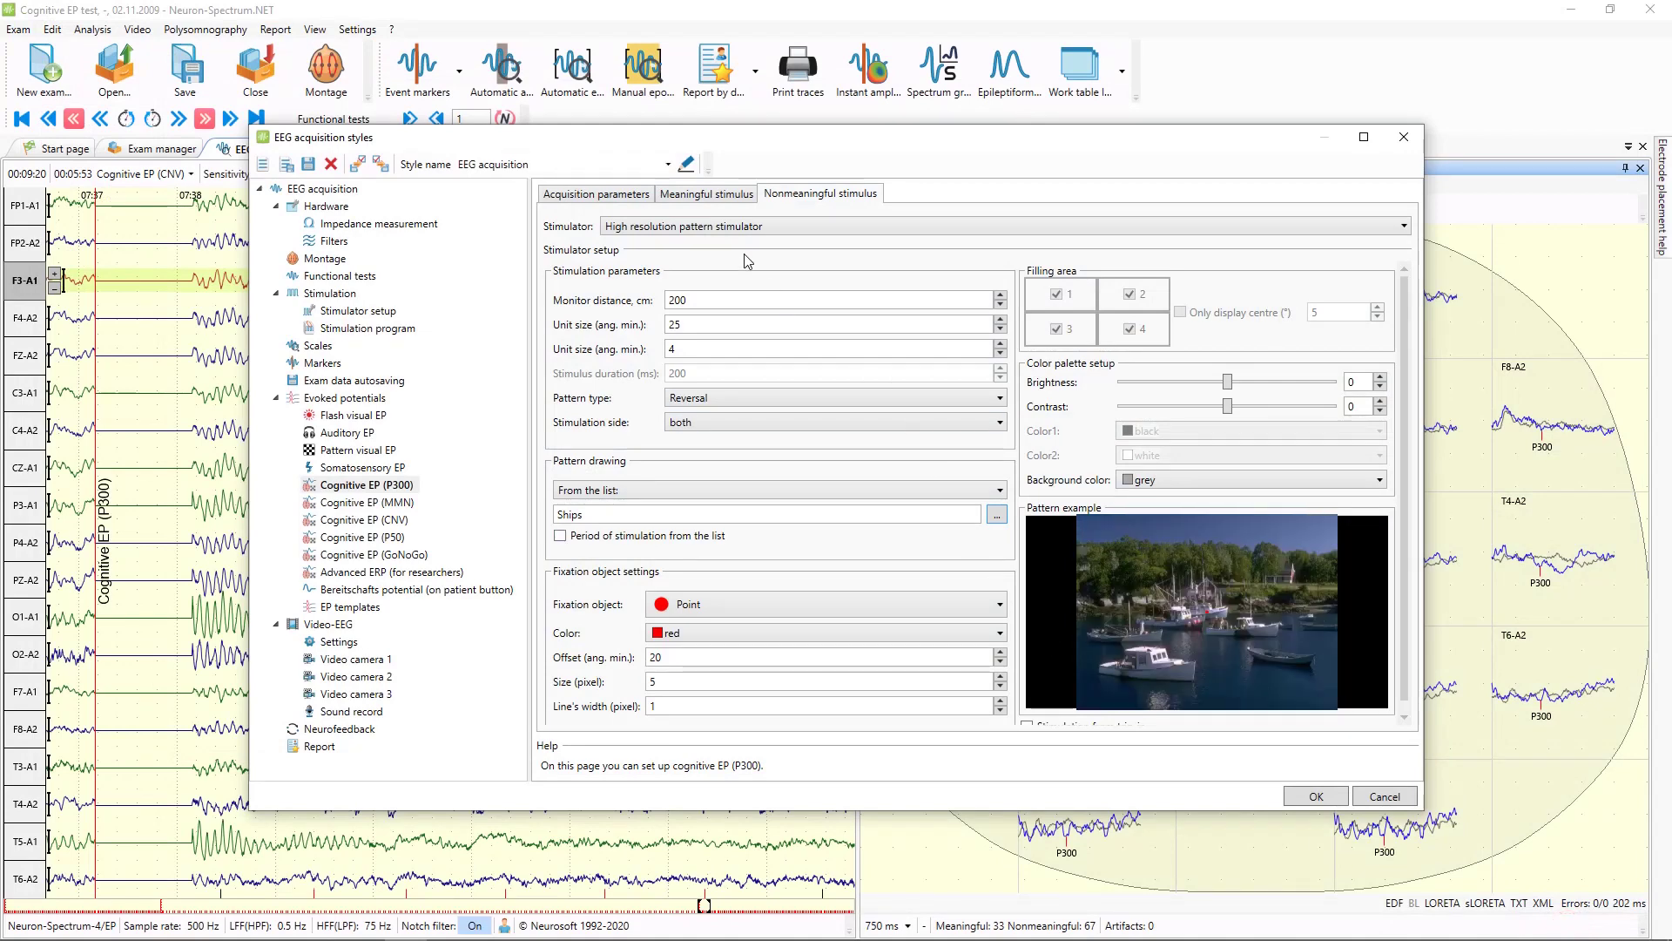
Step: Verify Flowers and Ships on the stimulus tabs and confirm the acquisition style changes
left_click(730, 193)
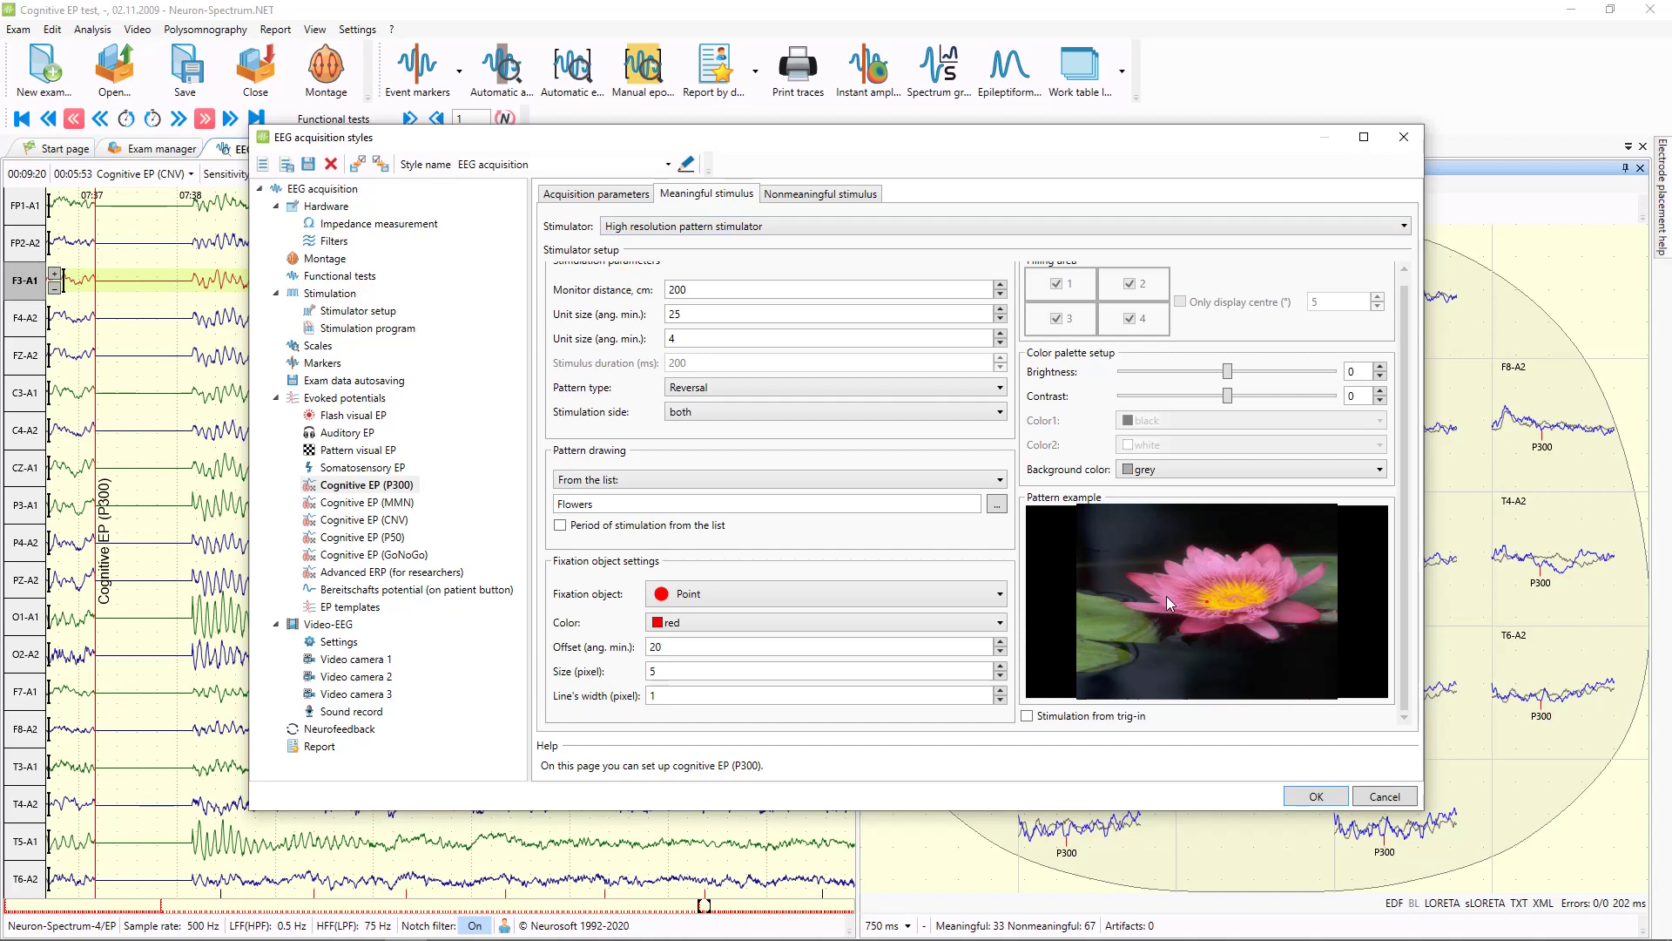
left_click(821, 193)
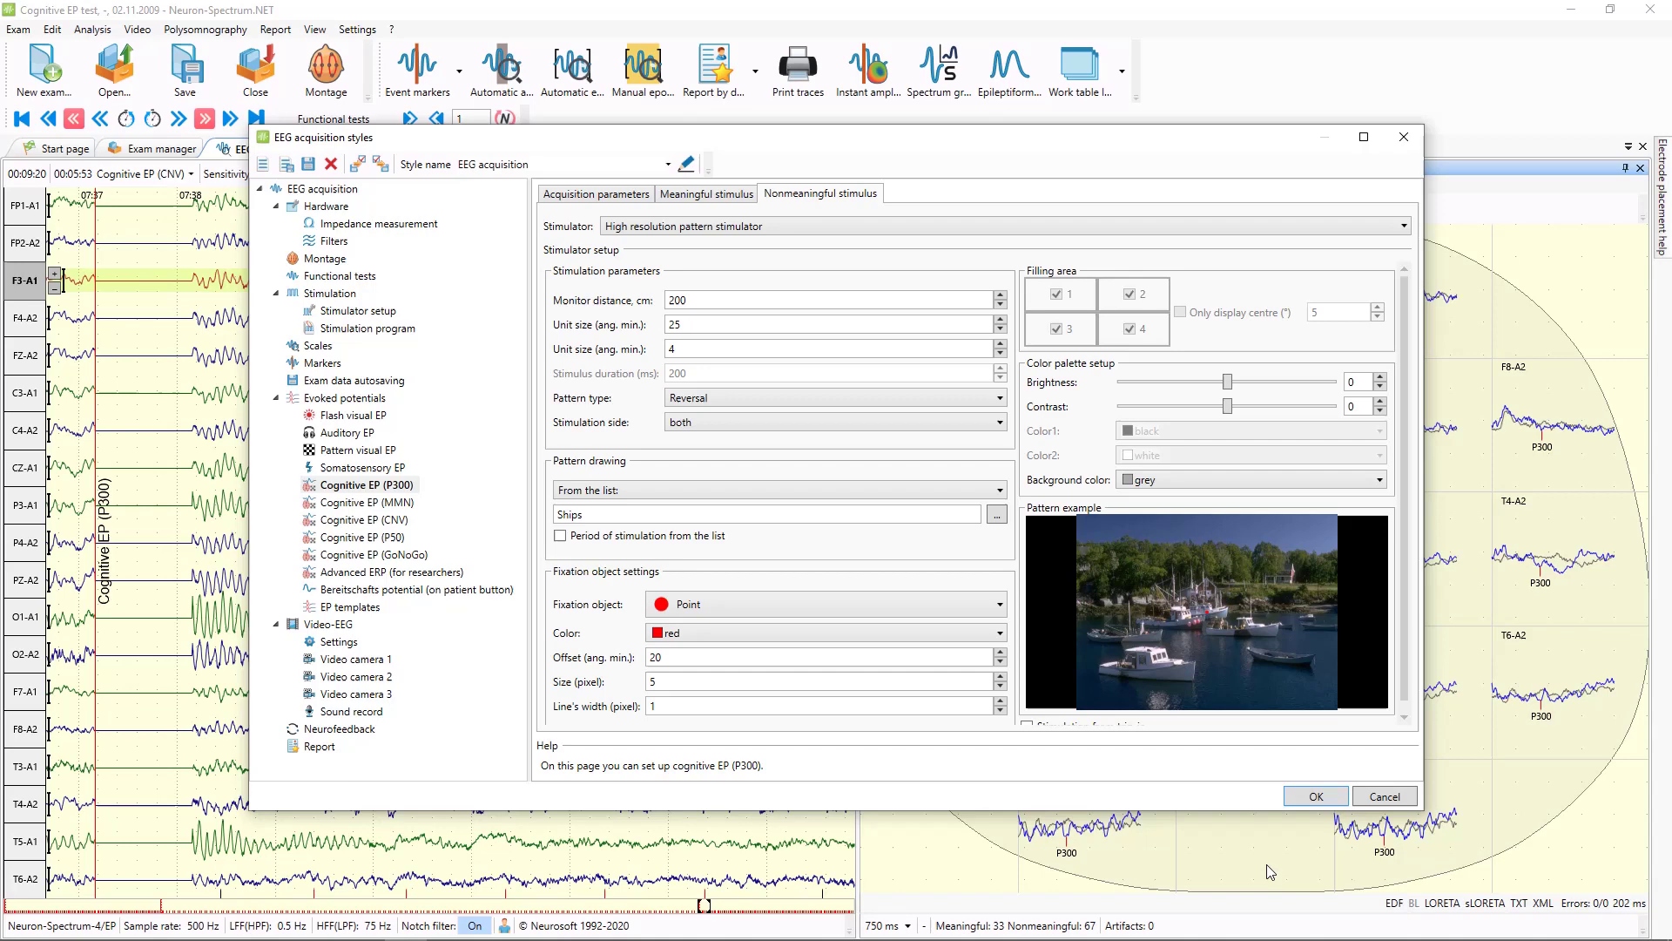
left_click(1312, 795)
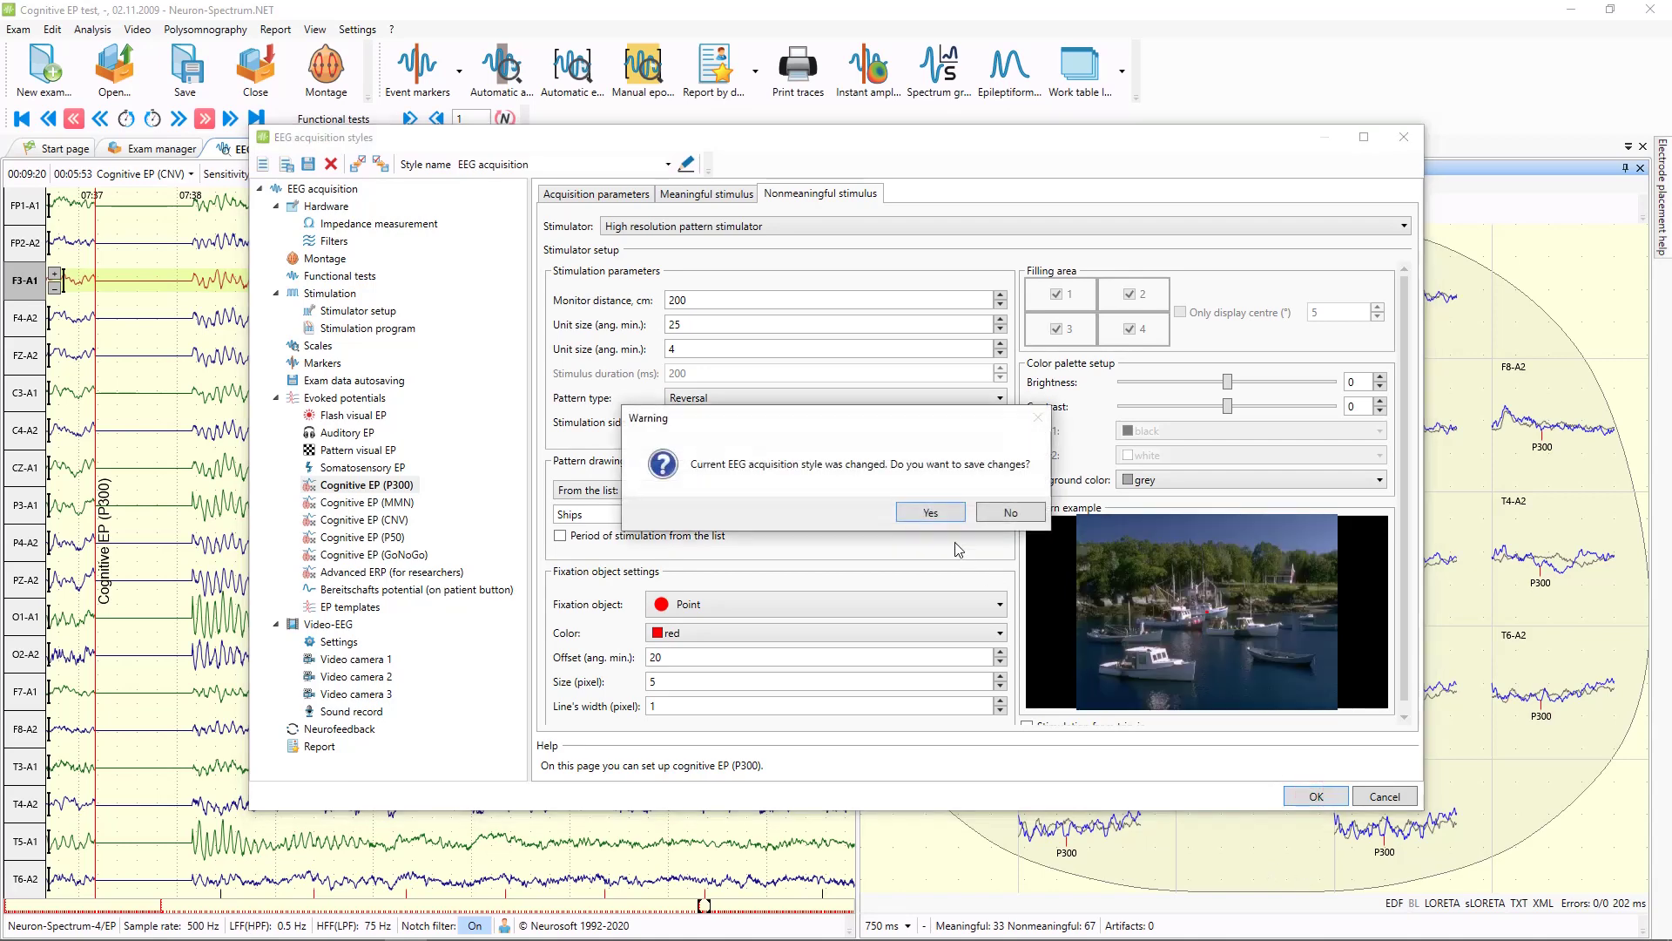
Step: Save the acquisition style, then start a new exam in device-free emulation mode
left_click(937, 520)
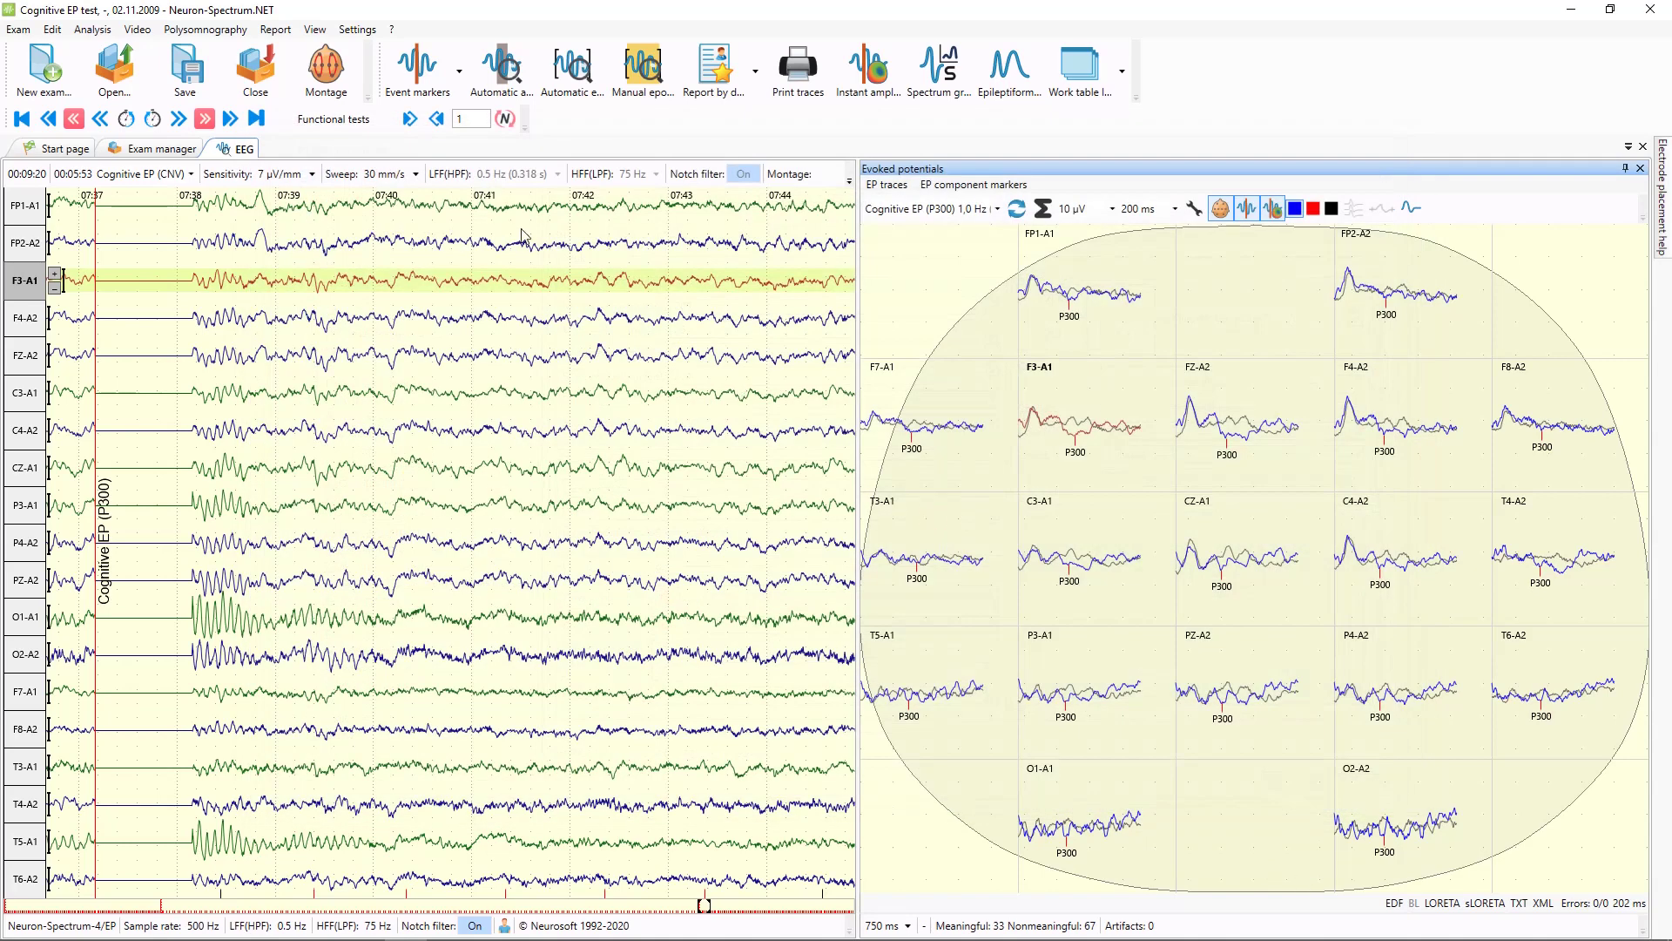
left_click(59, 77)
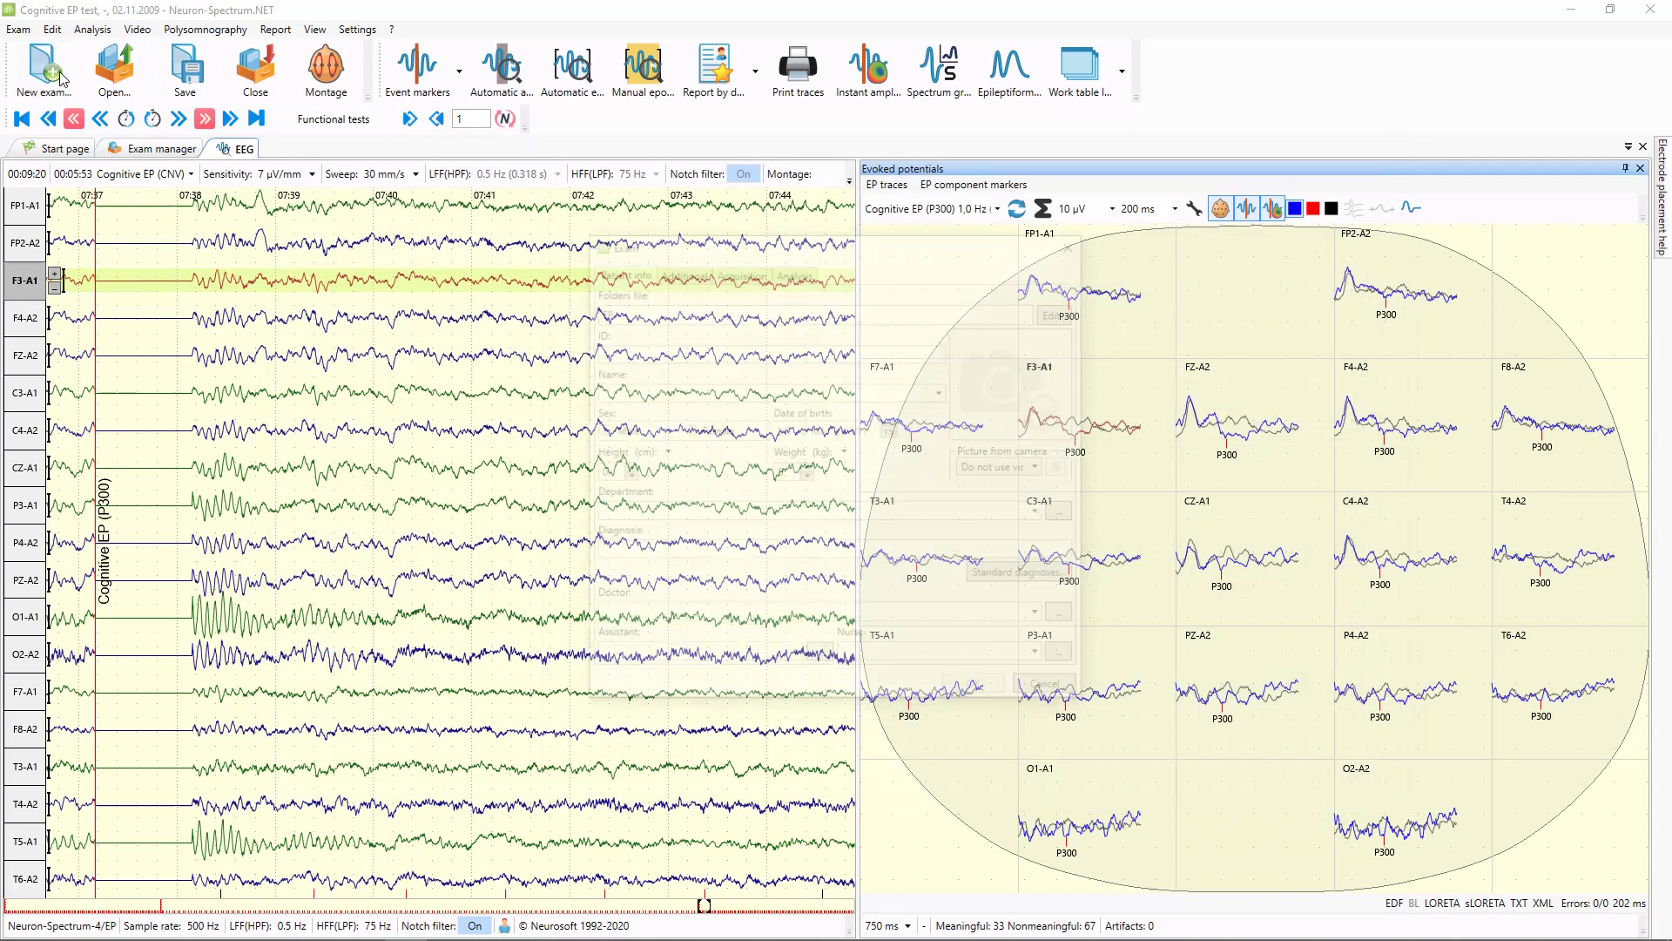
key("Return")
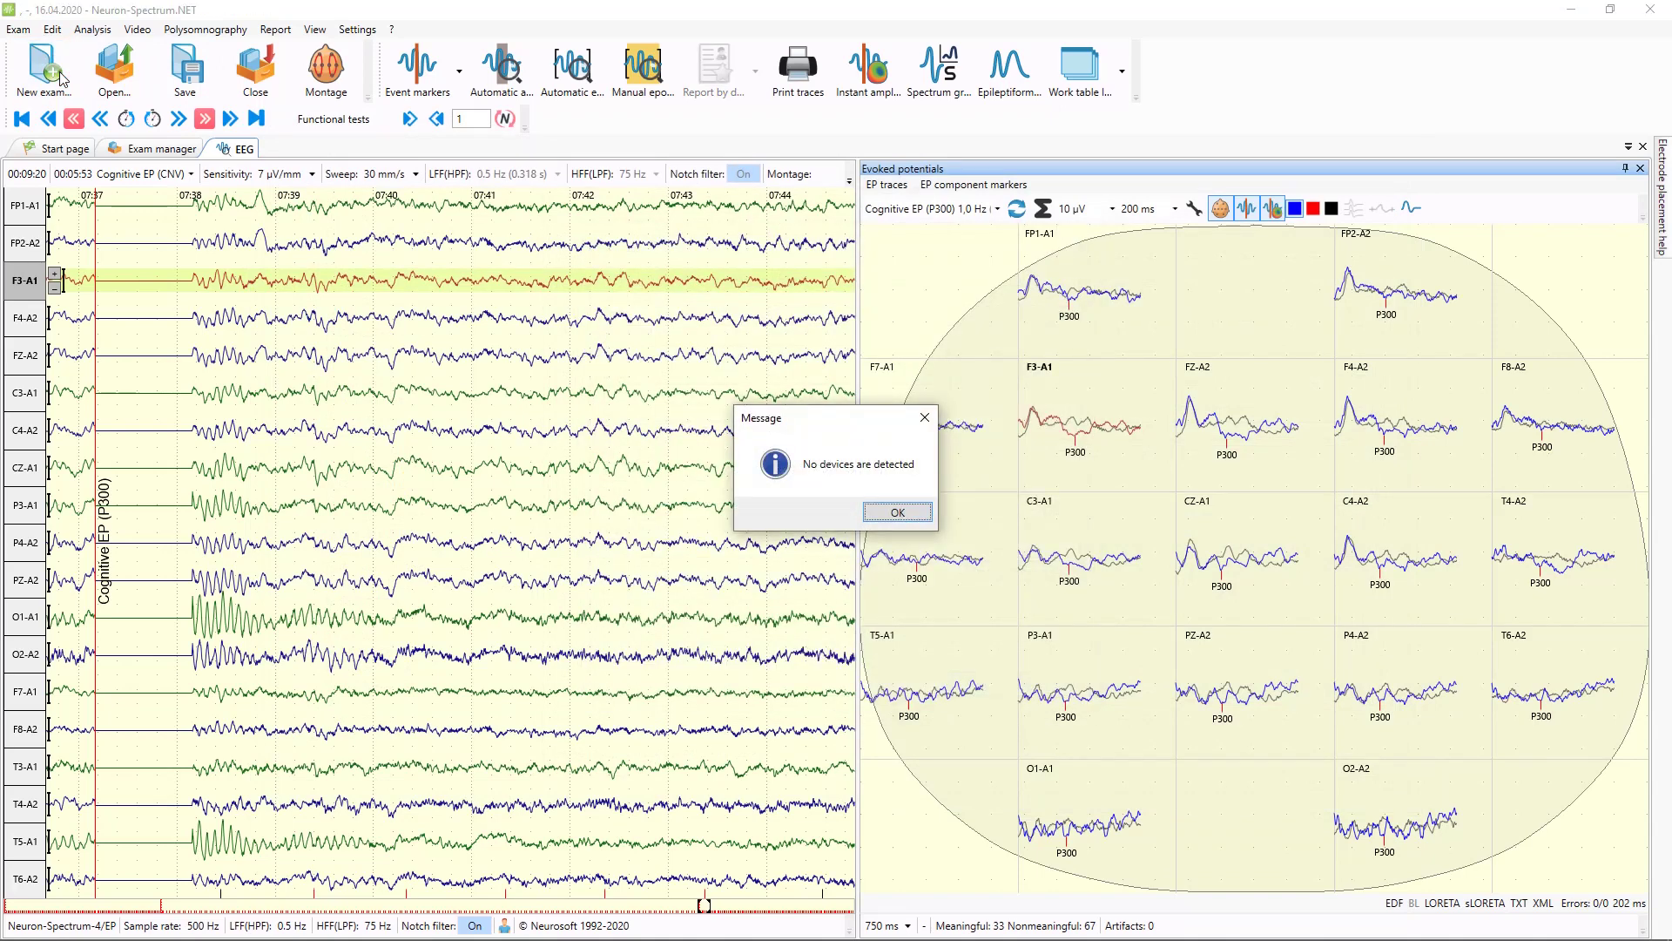
left_click(897, 512)
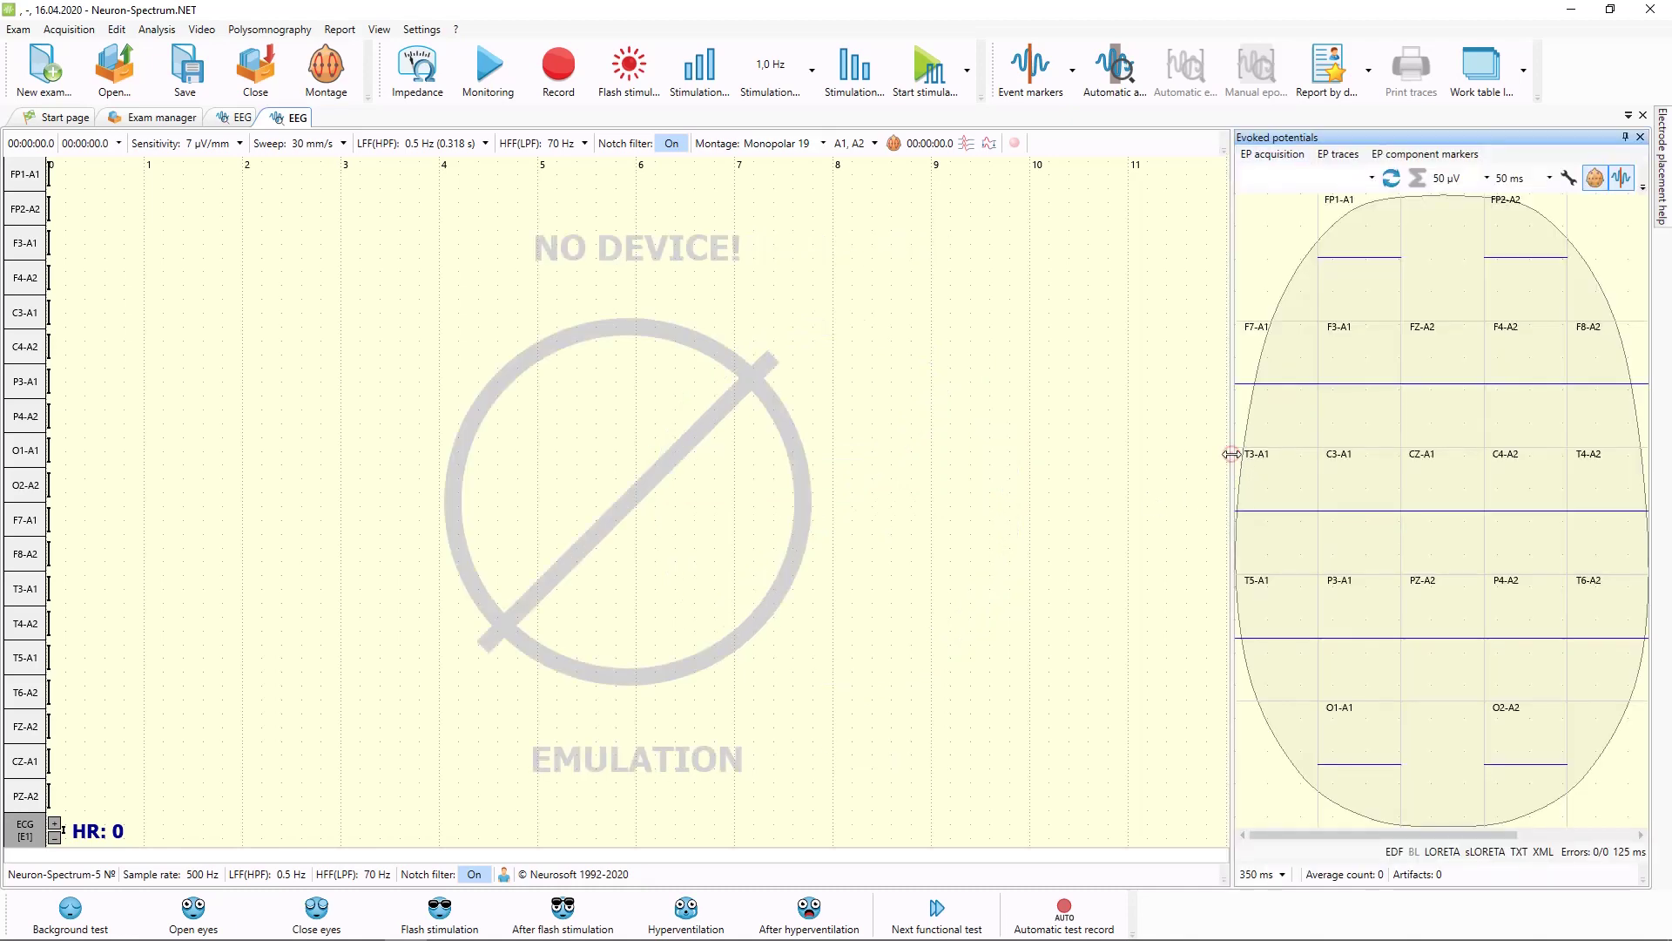
Step: Widen the Evoked potentials panel and reveal the Cognitive EP test choices
left_click_drag(1234, 448, 939, 435)
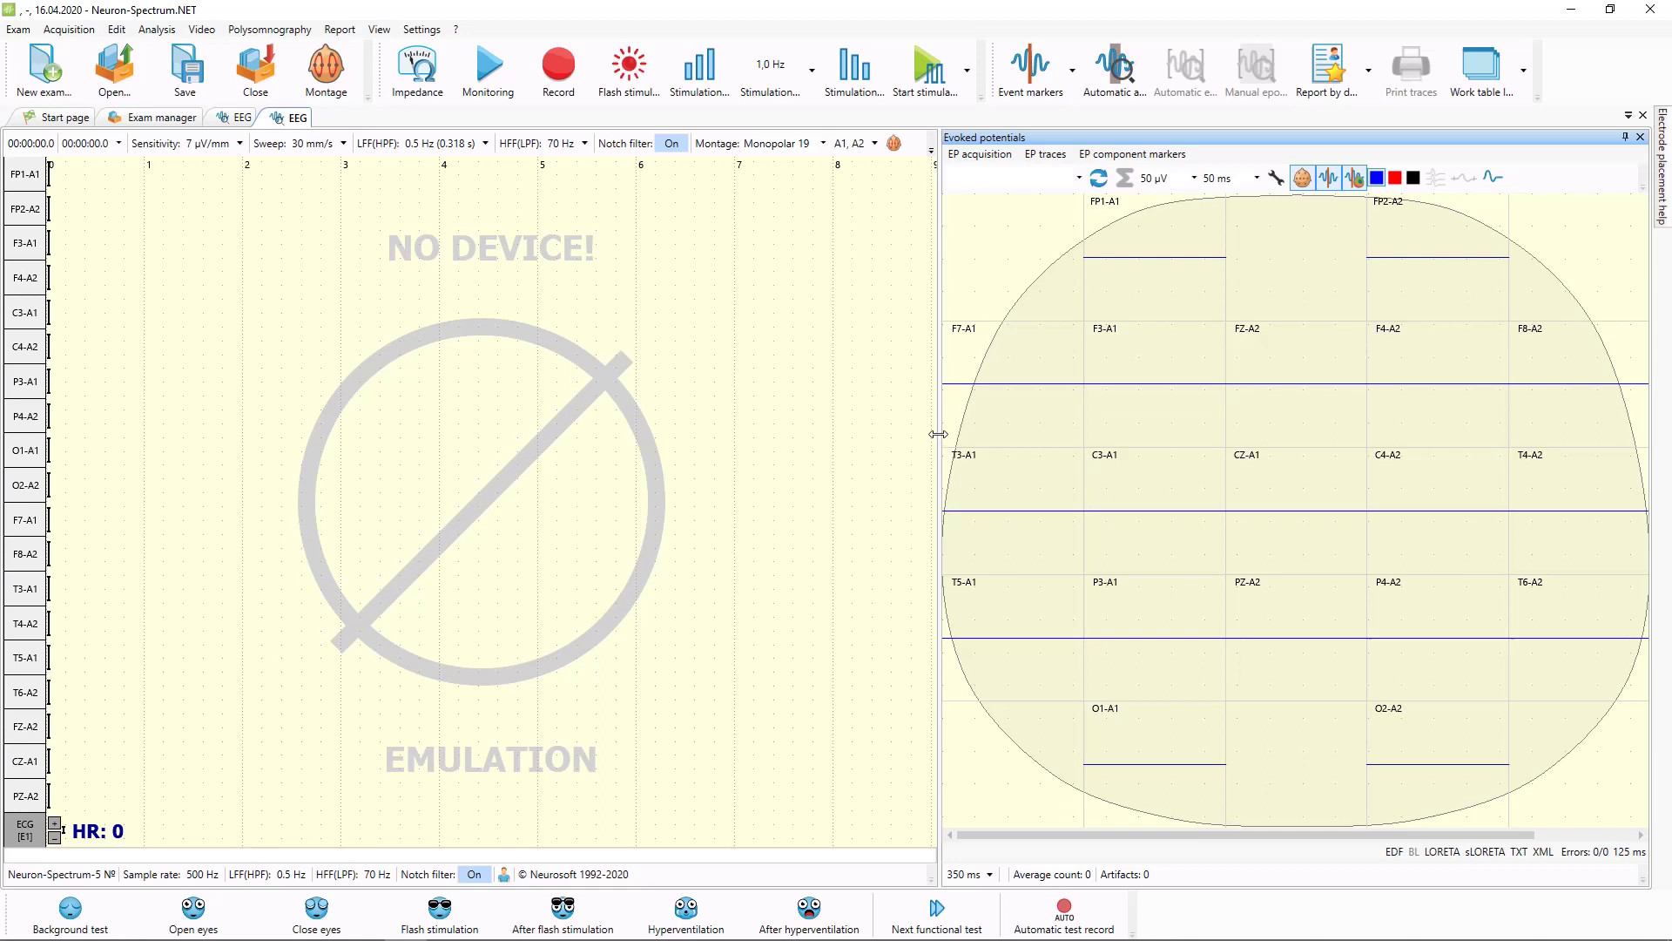
left_click(983, 155)
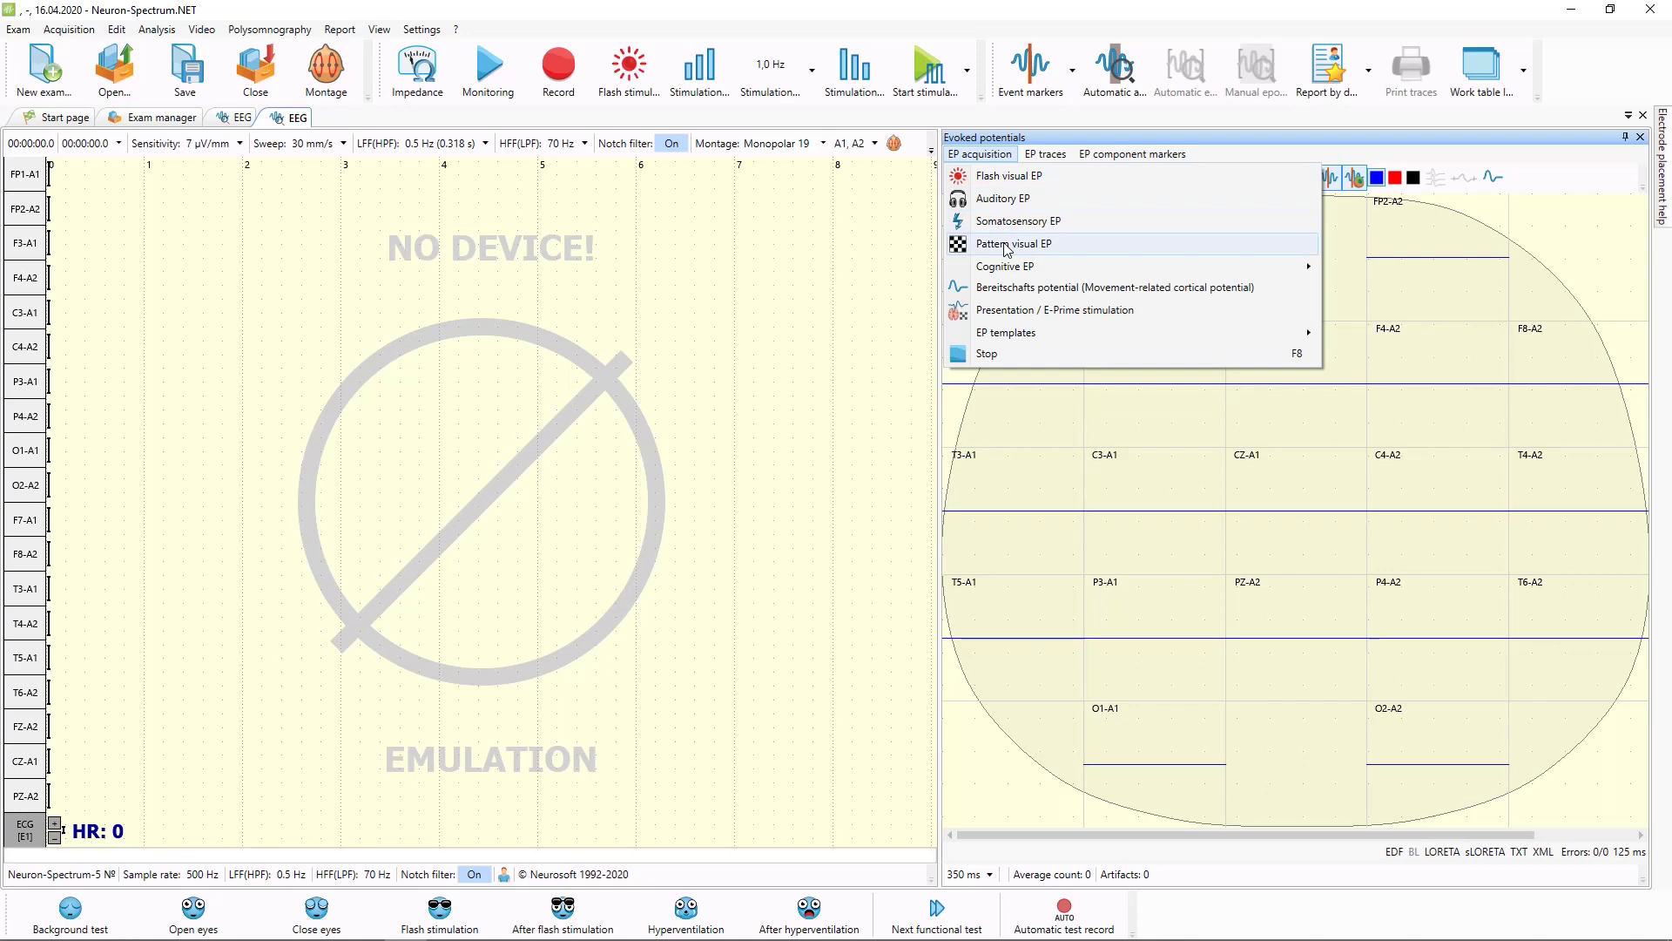
mouse_move(1006, 272)
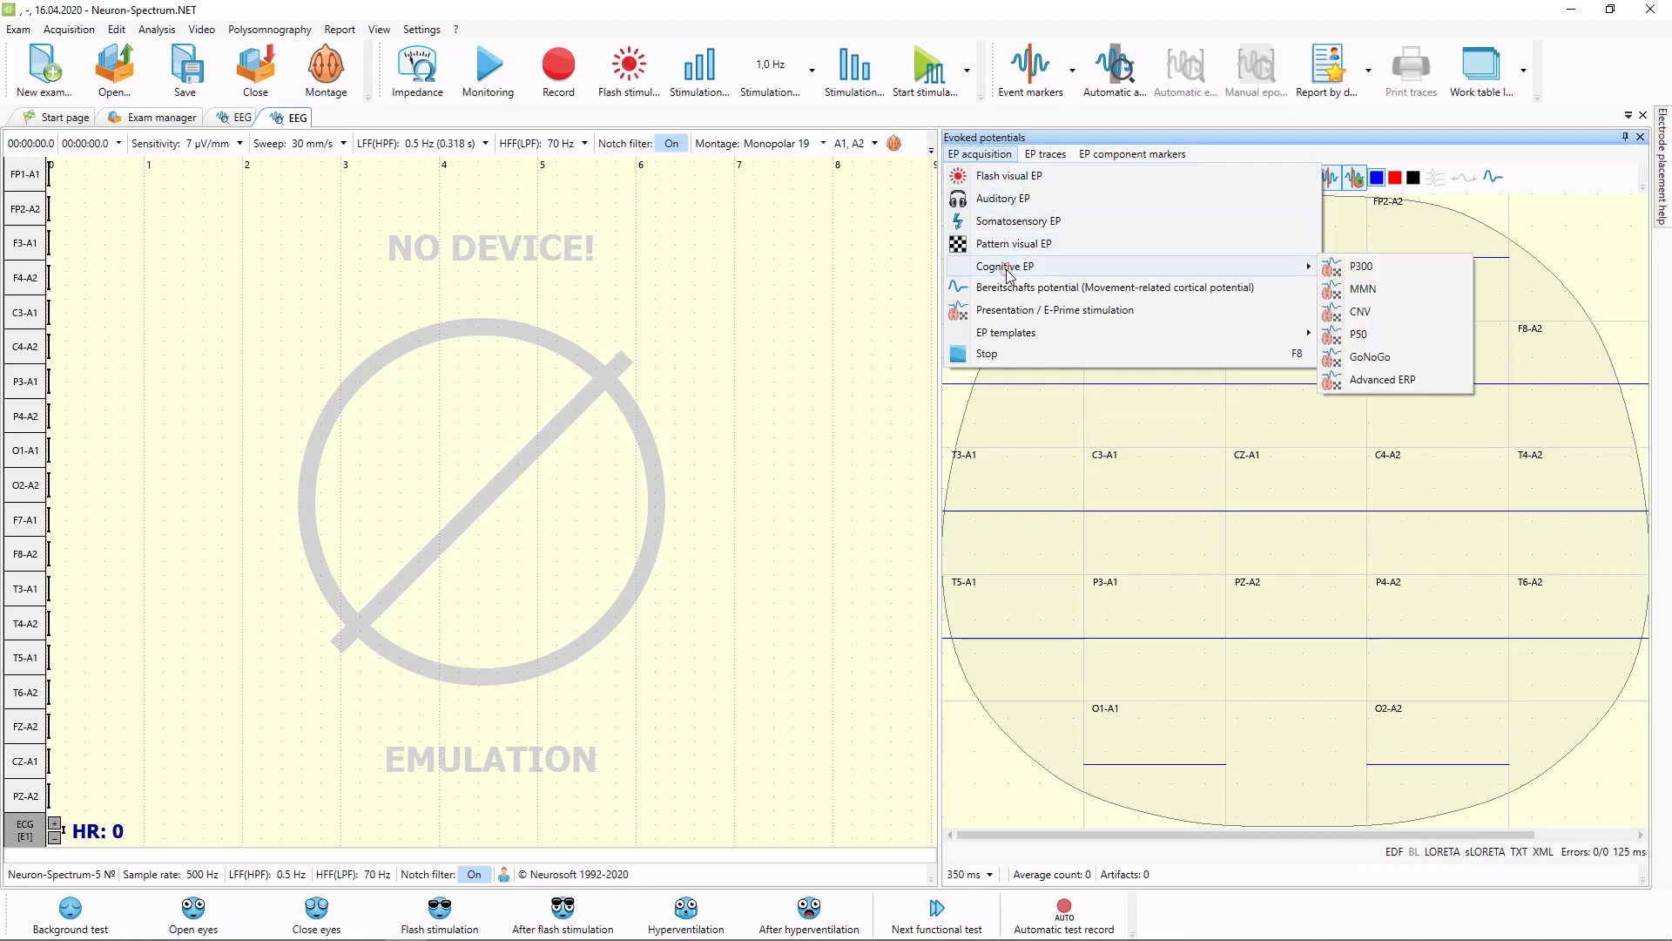
Step: Choose the P300 test, review its stimulus tabs, and accept the settings to begin acquisition
left_click(1384, 267)
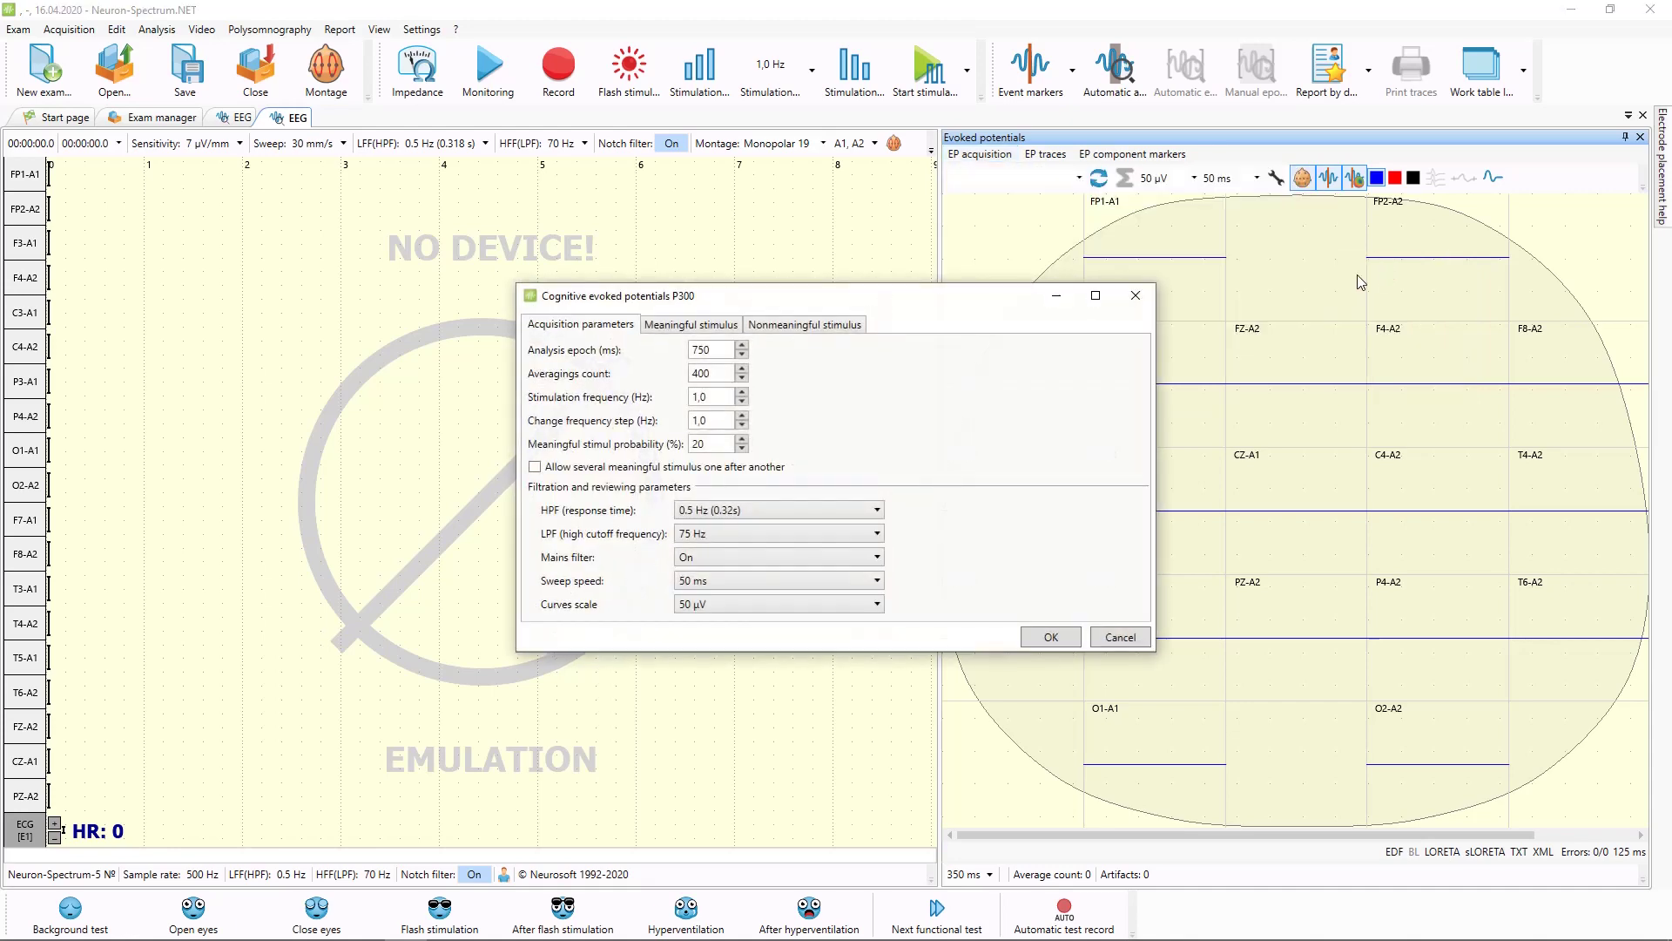
left_click_drag(962, 299, 921, 264)
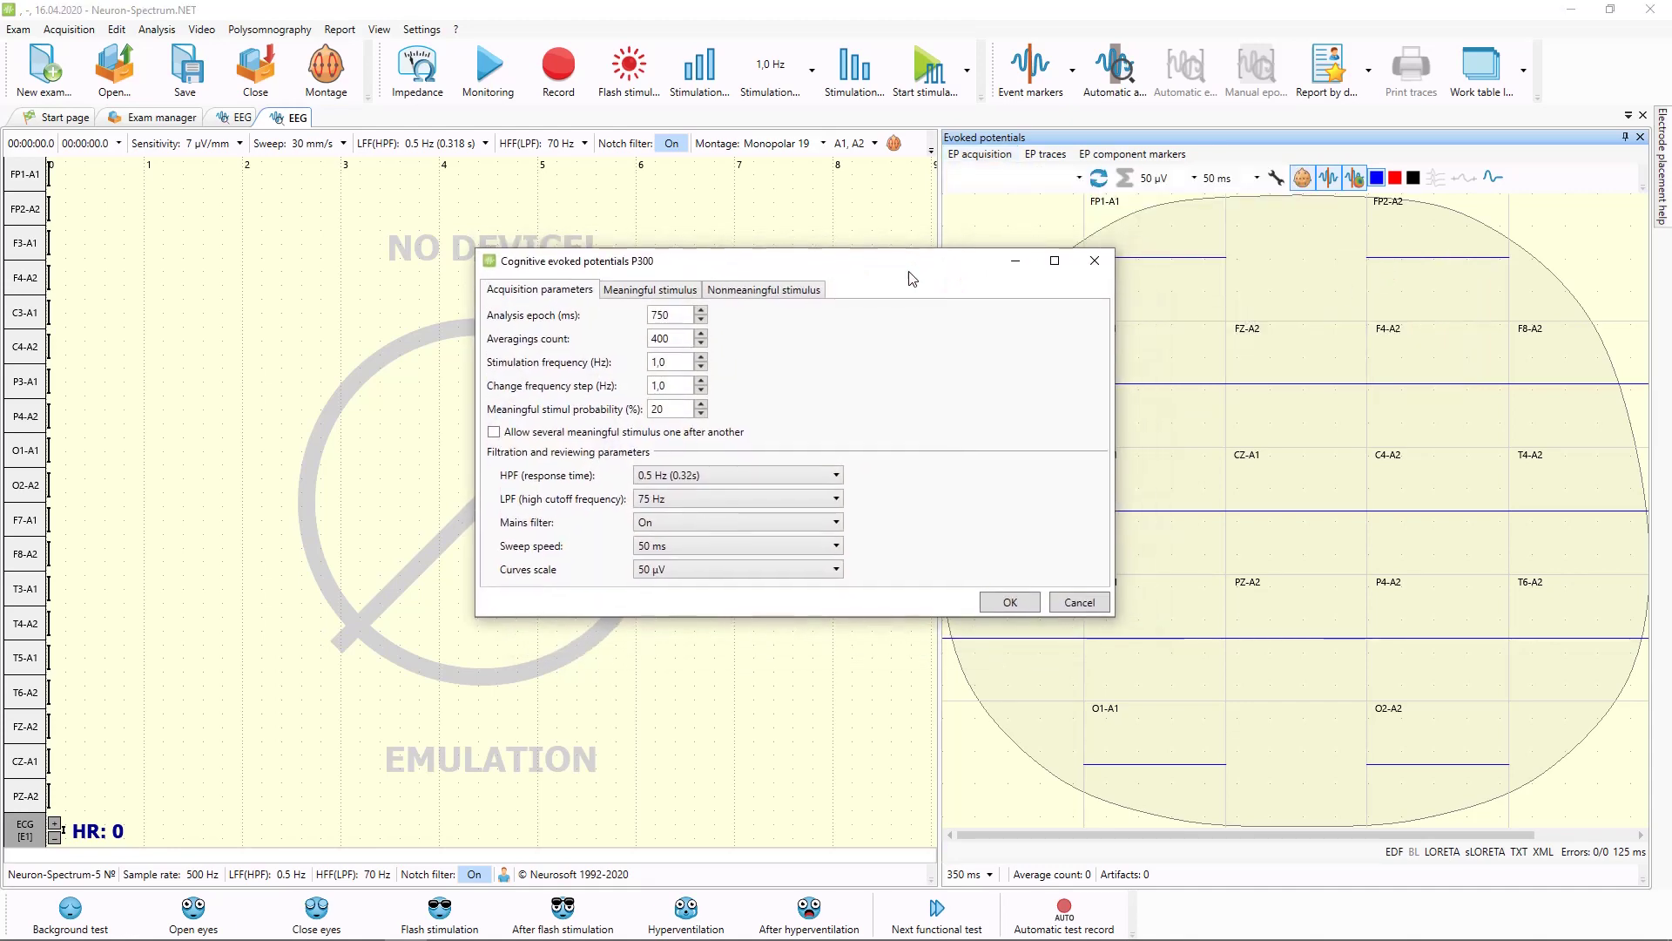
left_click(697, 292)
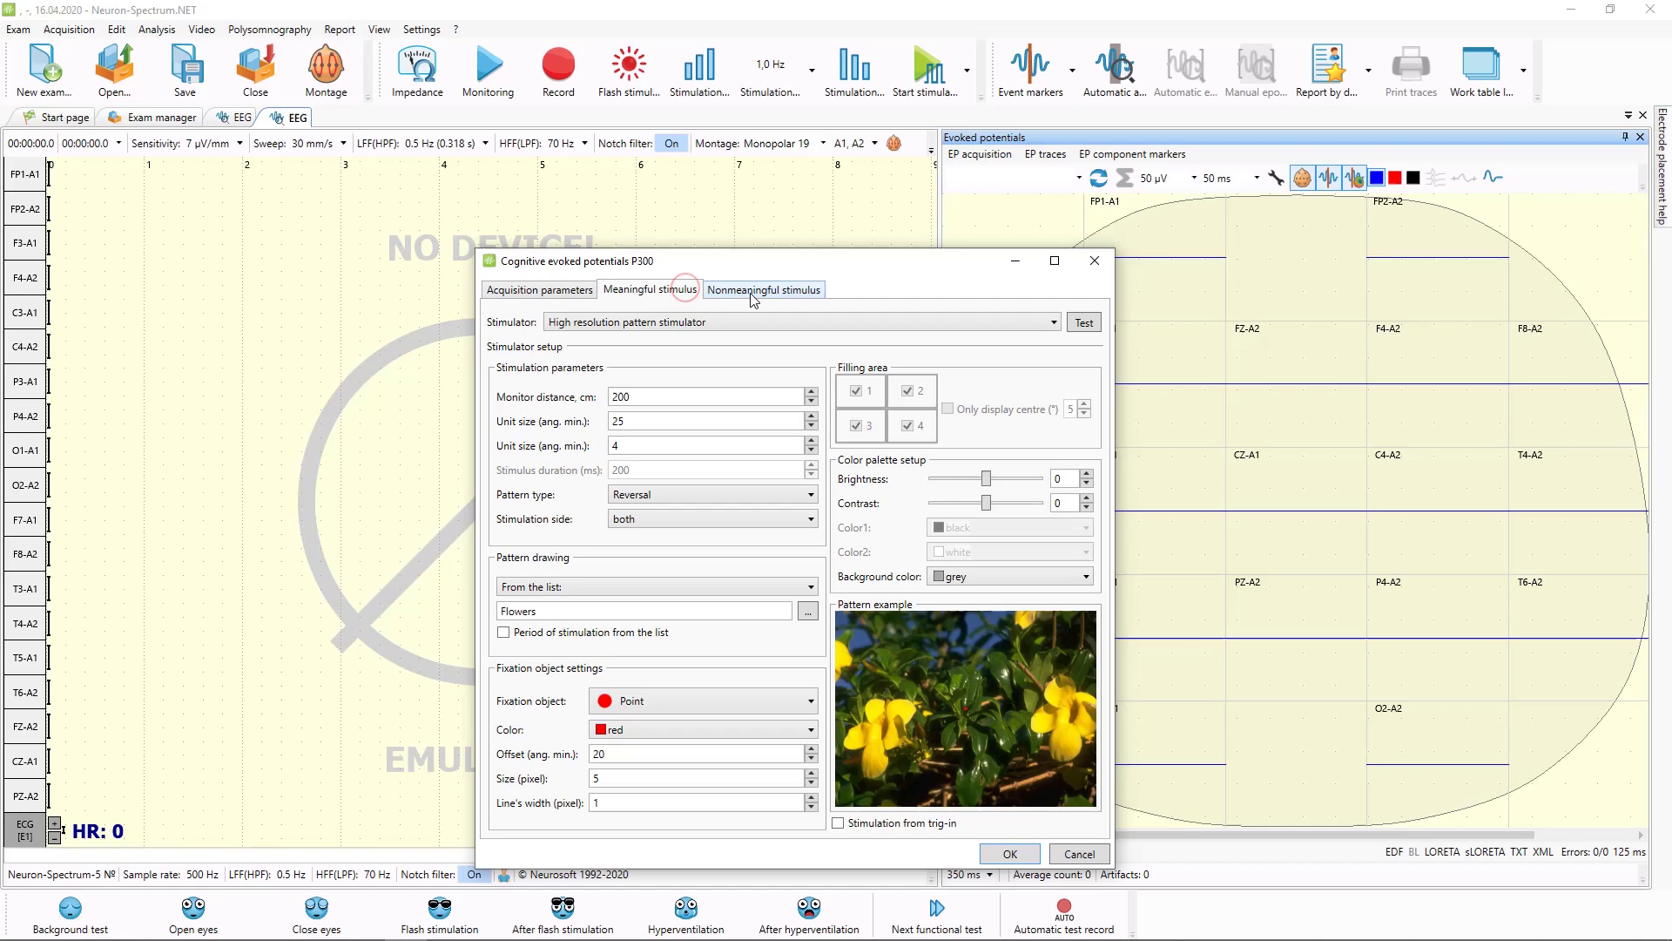
left_click(750, 292)
left_click(680, 293)
left_click(573, 293)
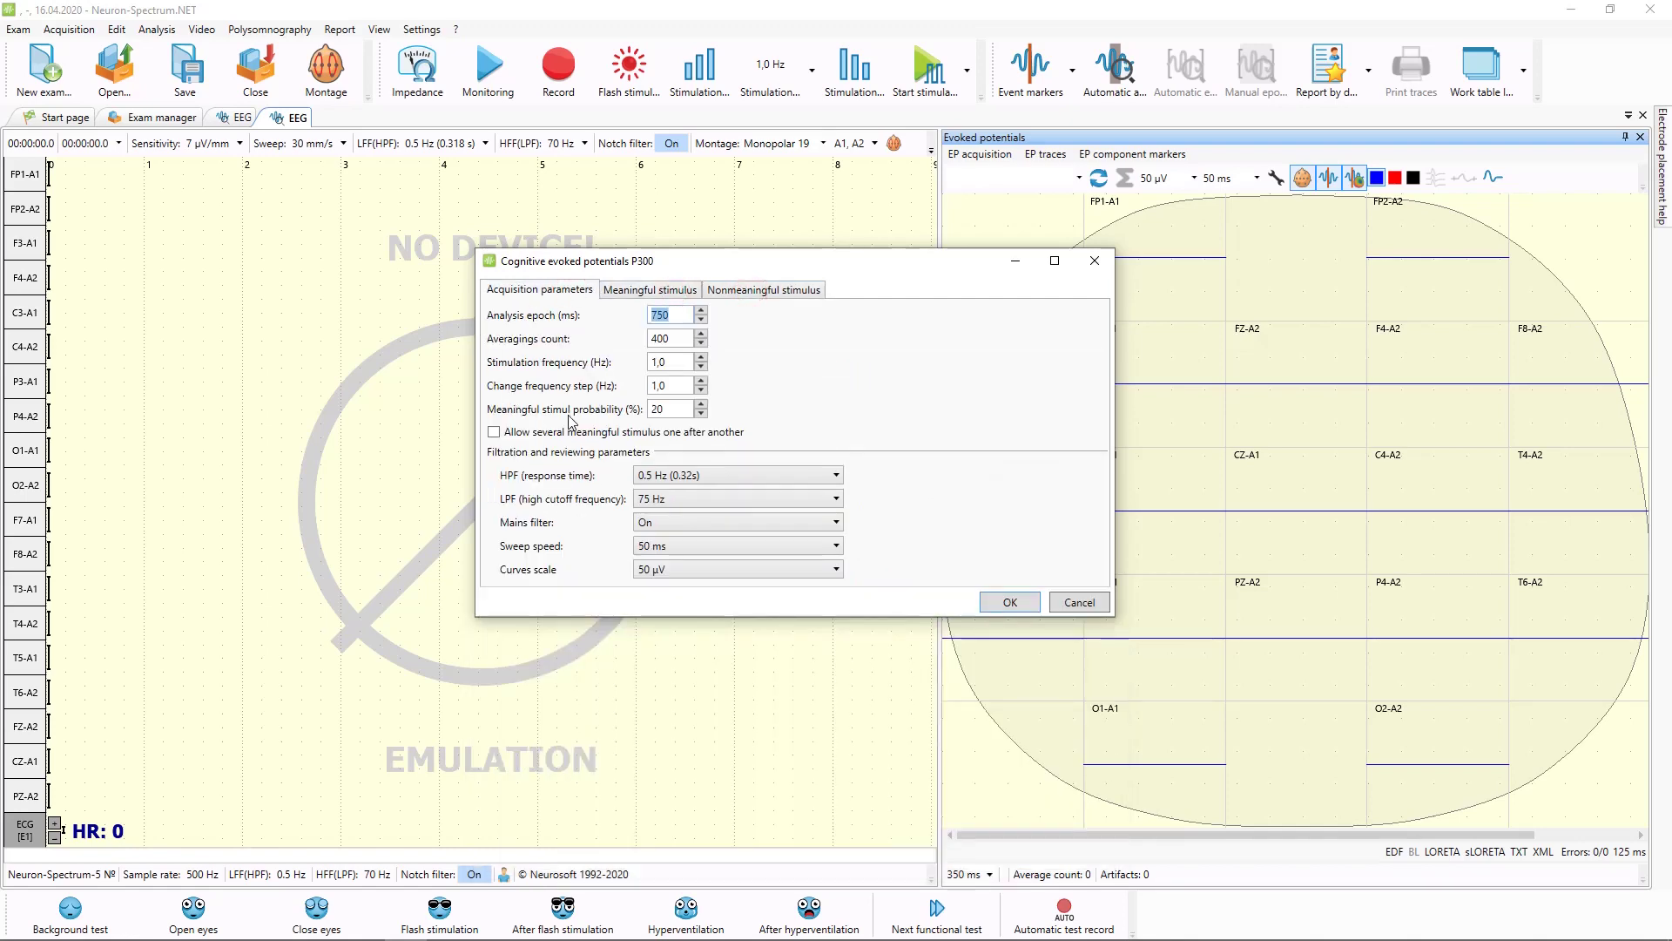
left_click(986, 604)
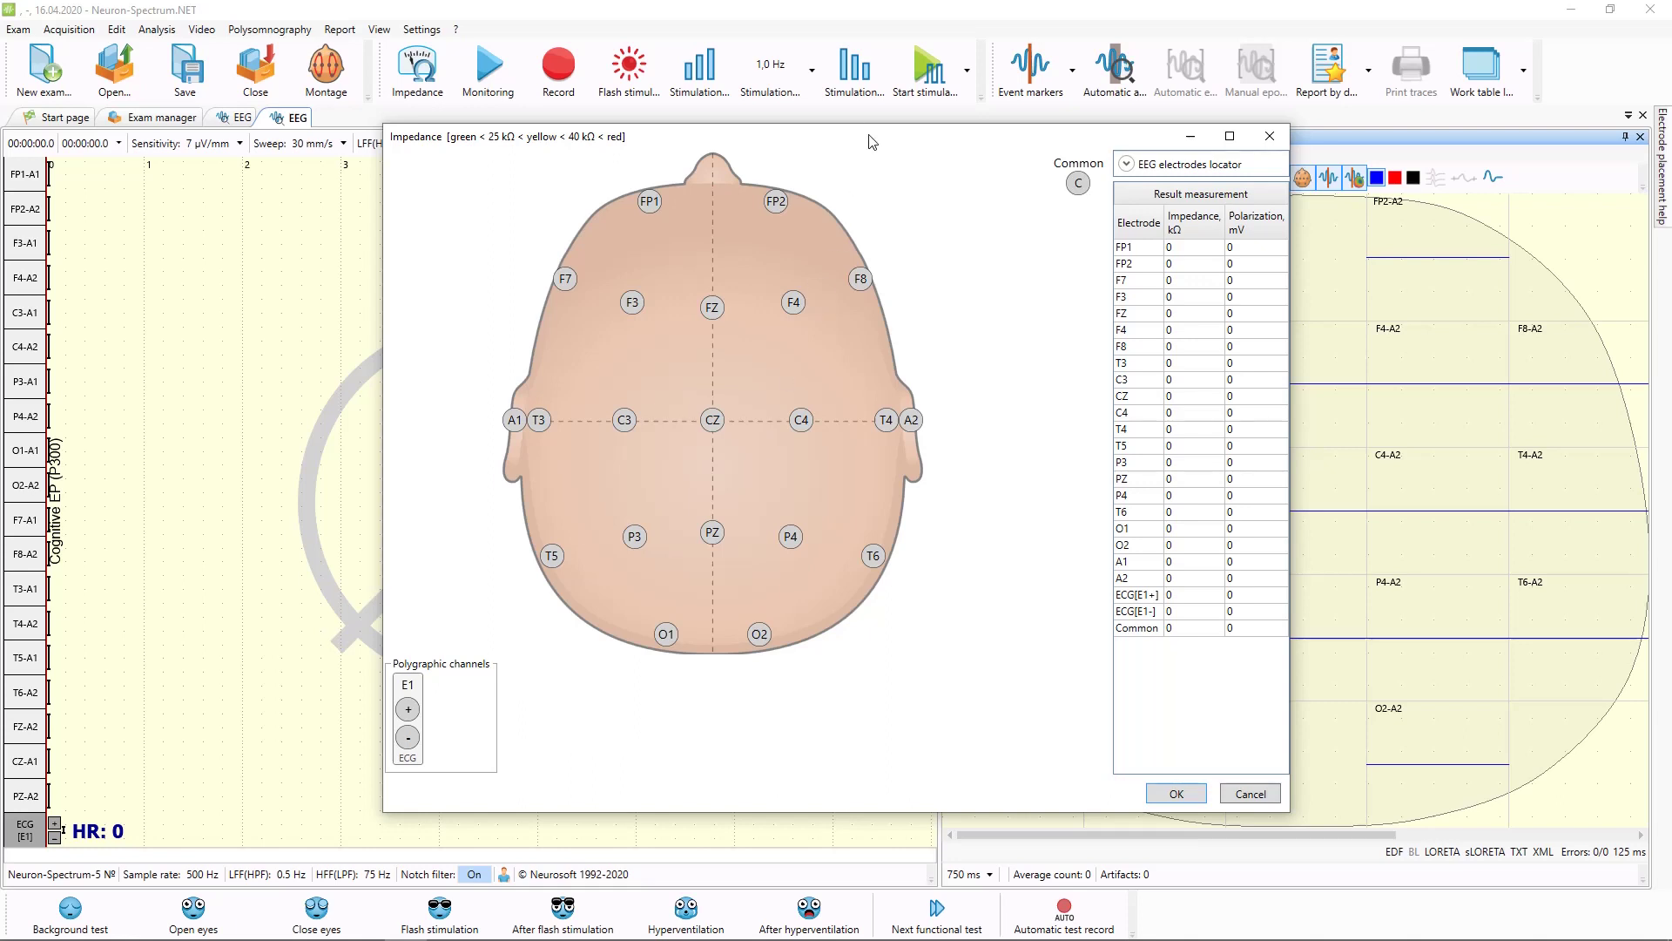
Step: Shift the Impedance window slightly left to review the 0 kΩ electrode readings
left_click_drag(867, 137, 842, 136)
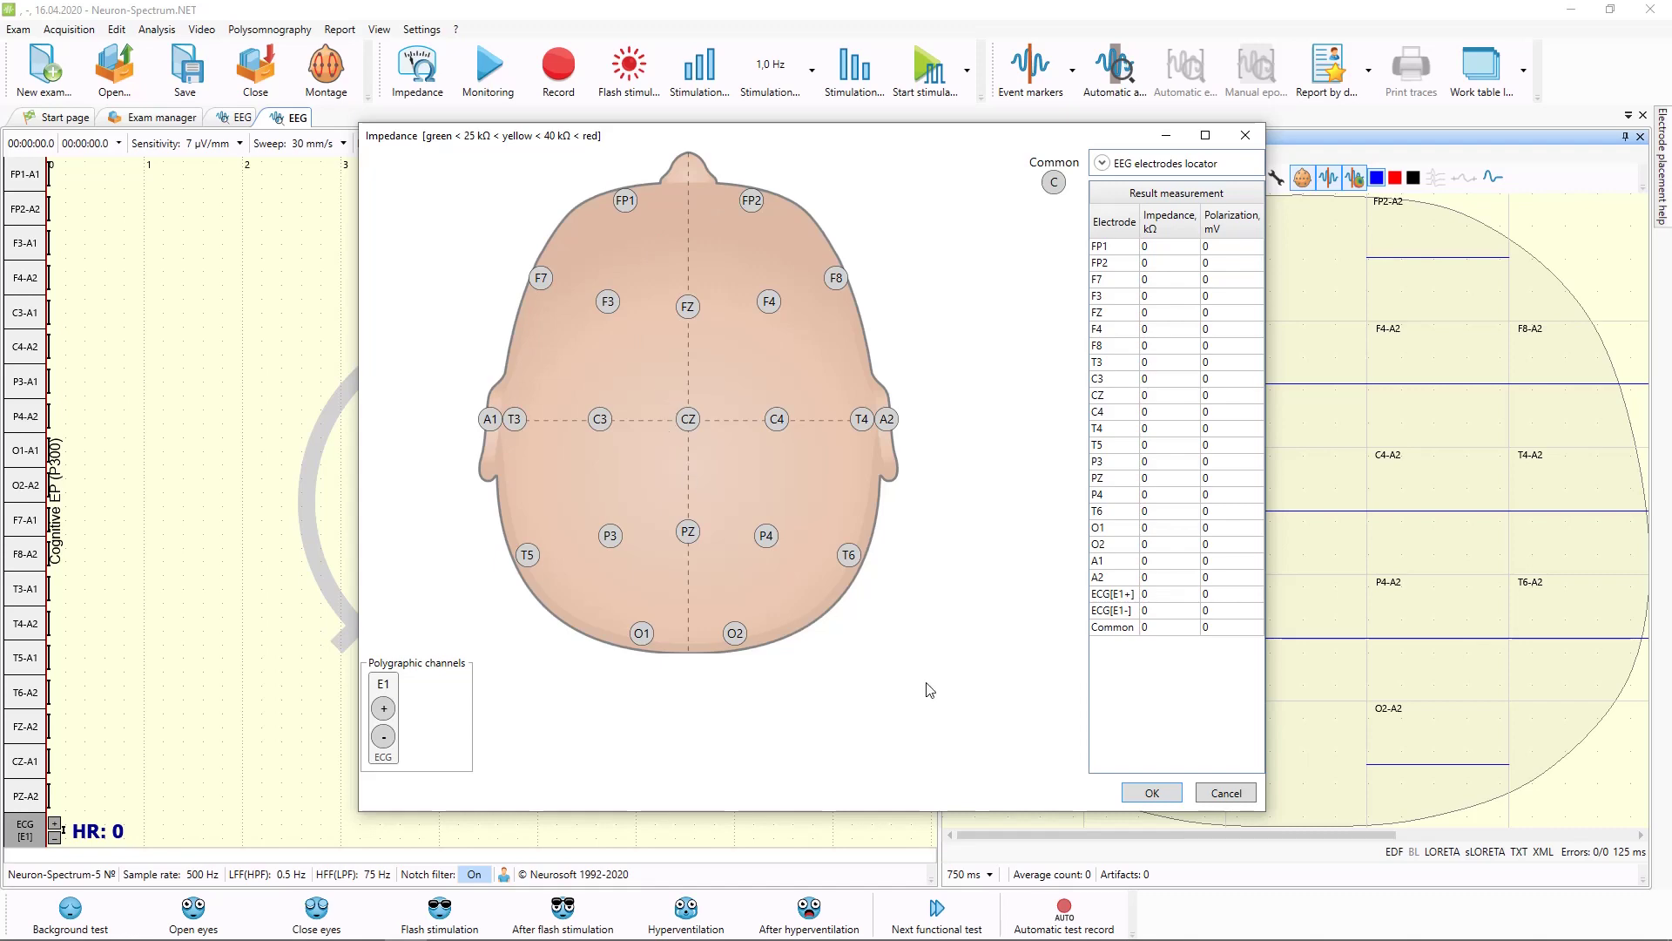
Step: Accept the impedance results, hide the ECG[E1] derivation, and lower EEG sensitivity to 20 µV/mm
left_click(1154, 795)
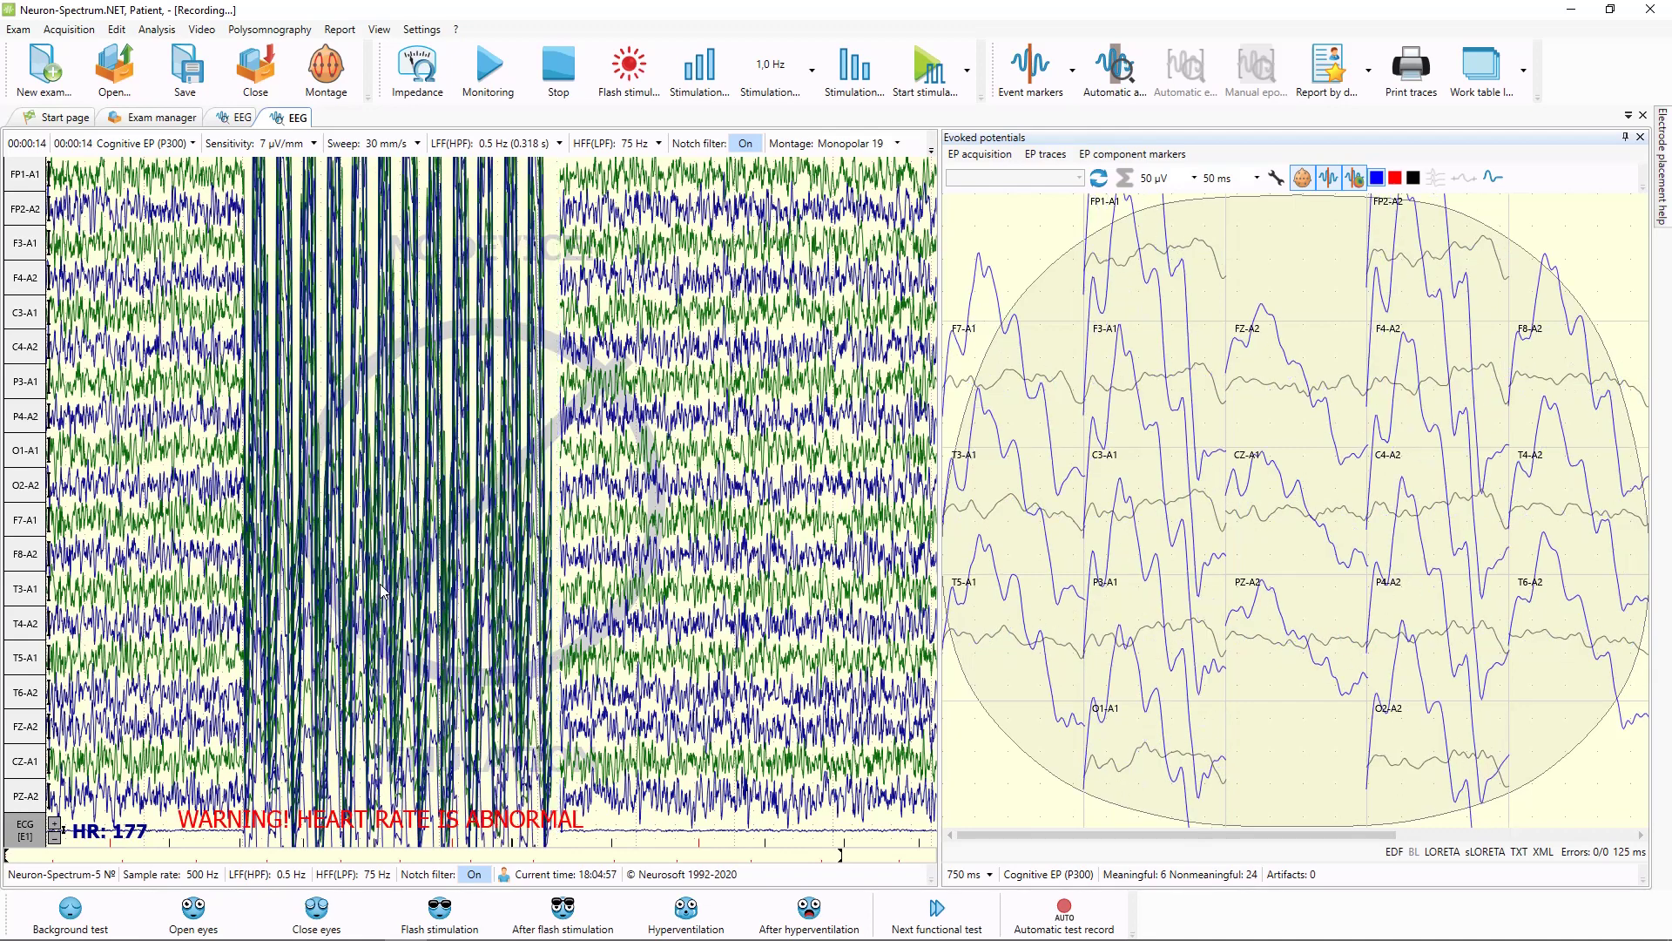
right_click(22, 827)
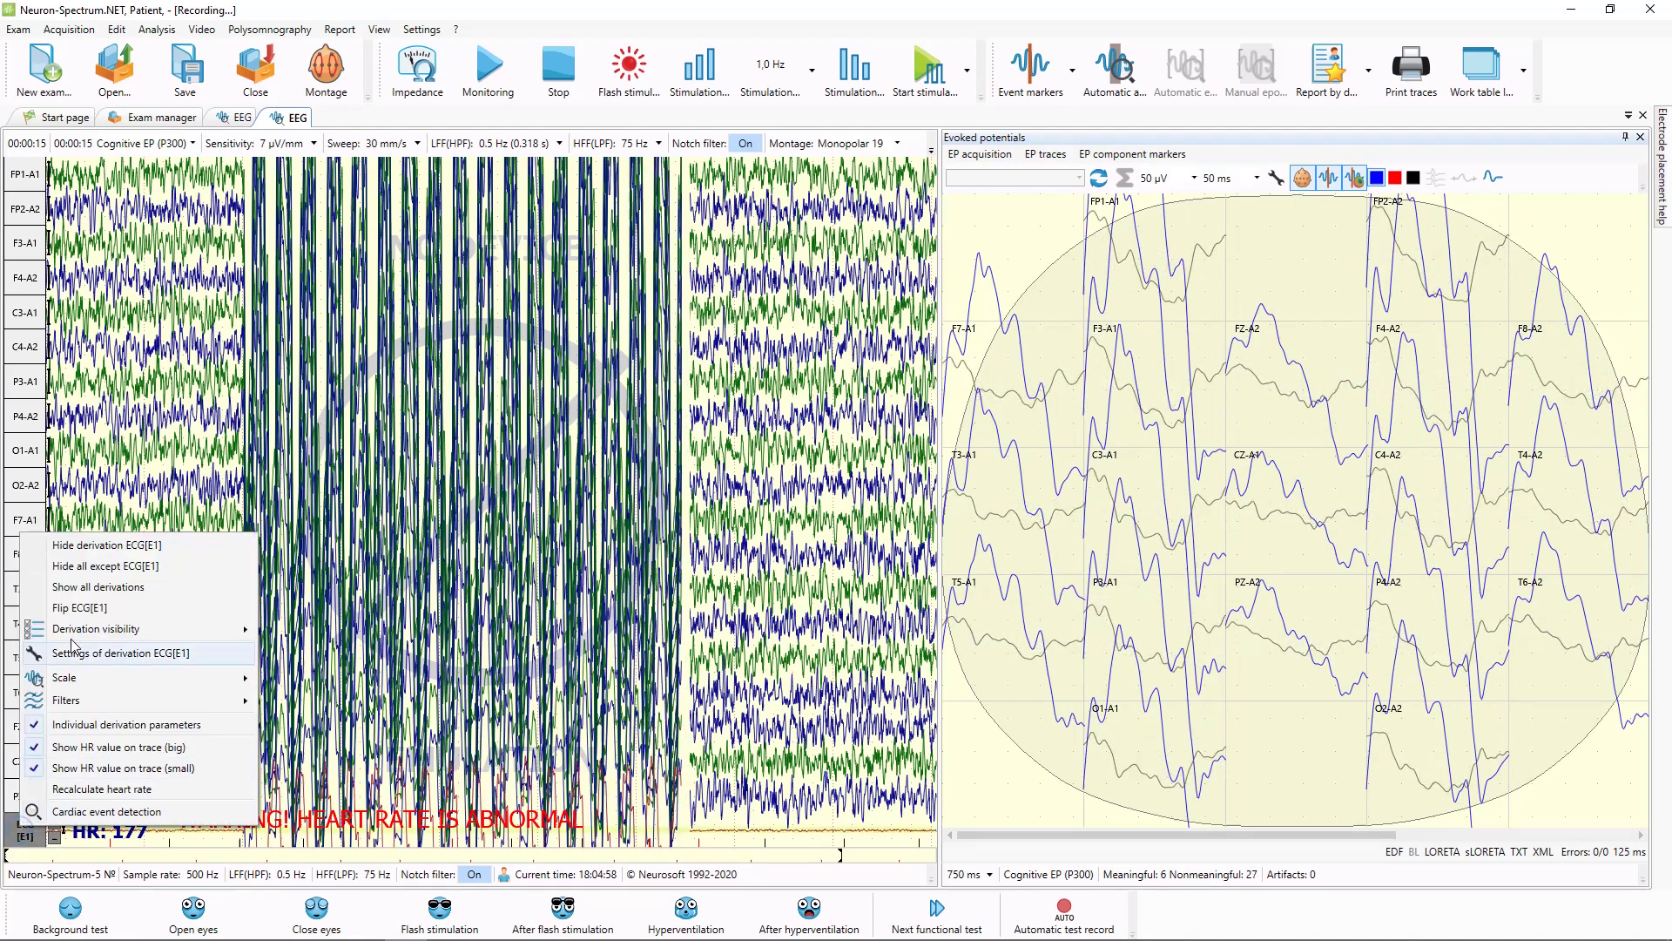
left_click(102, 545)
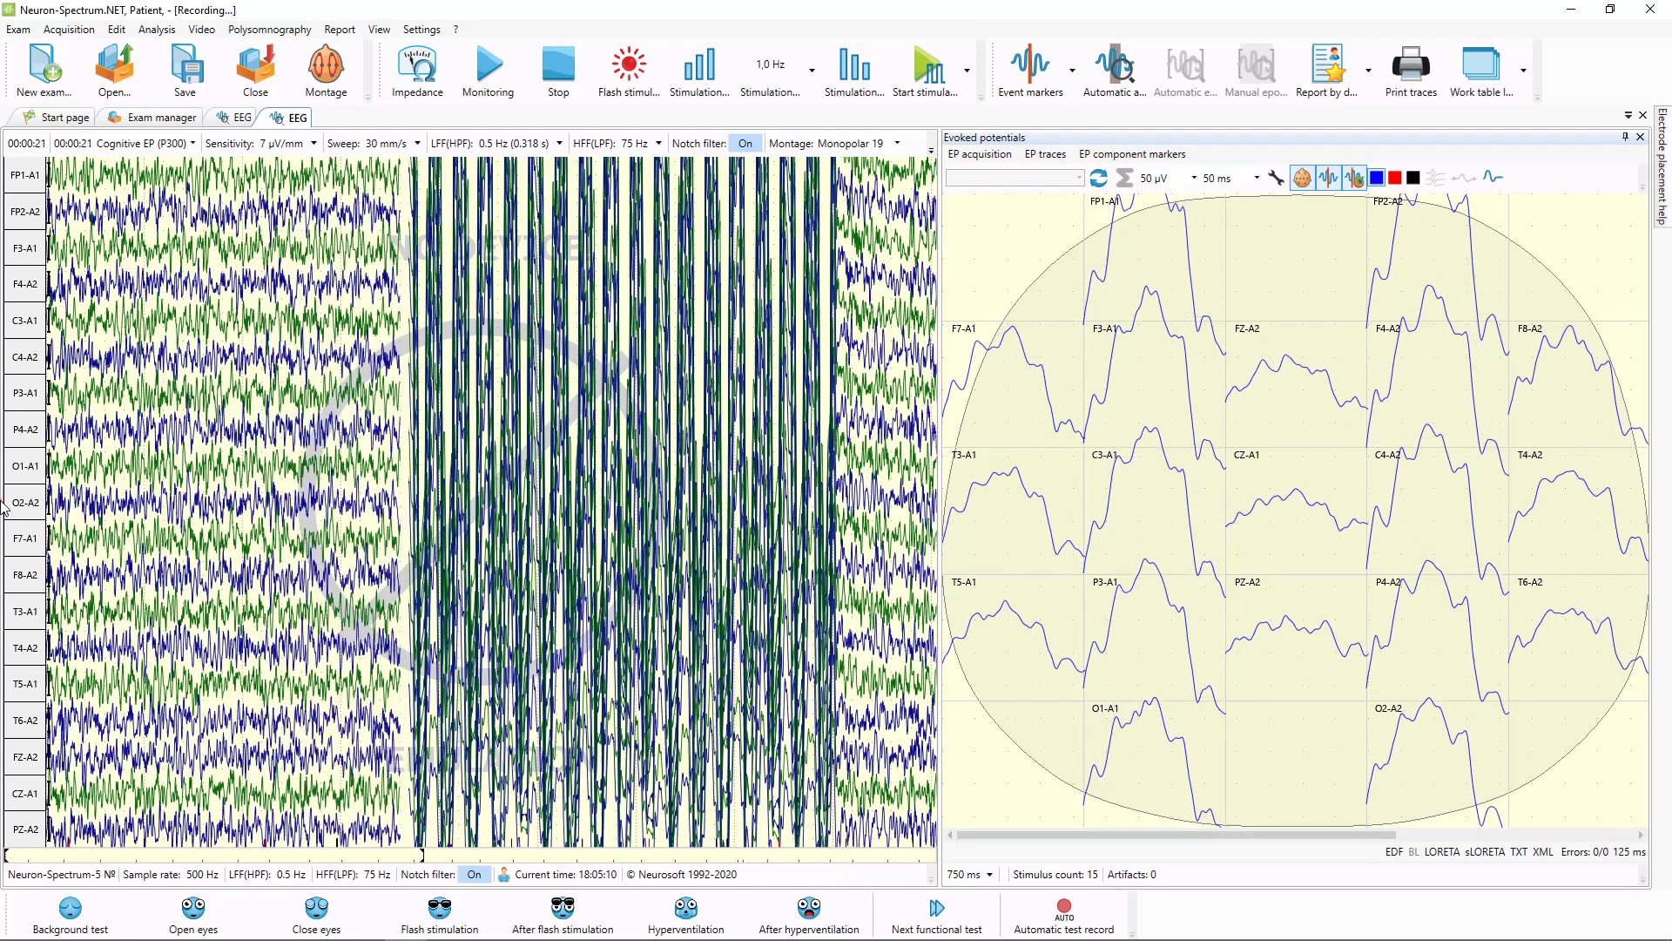
scroll(188, 490, "down", 3)
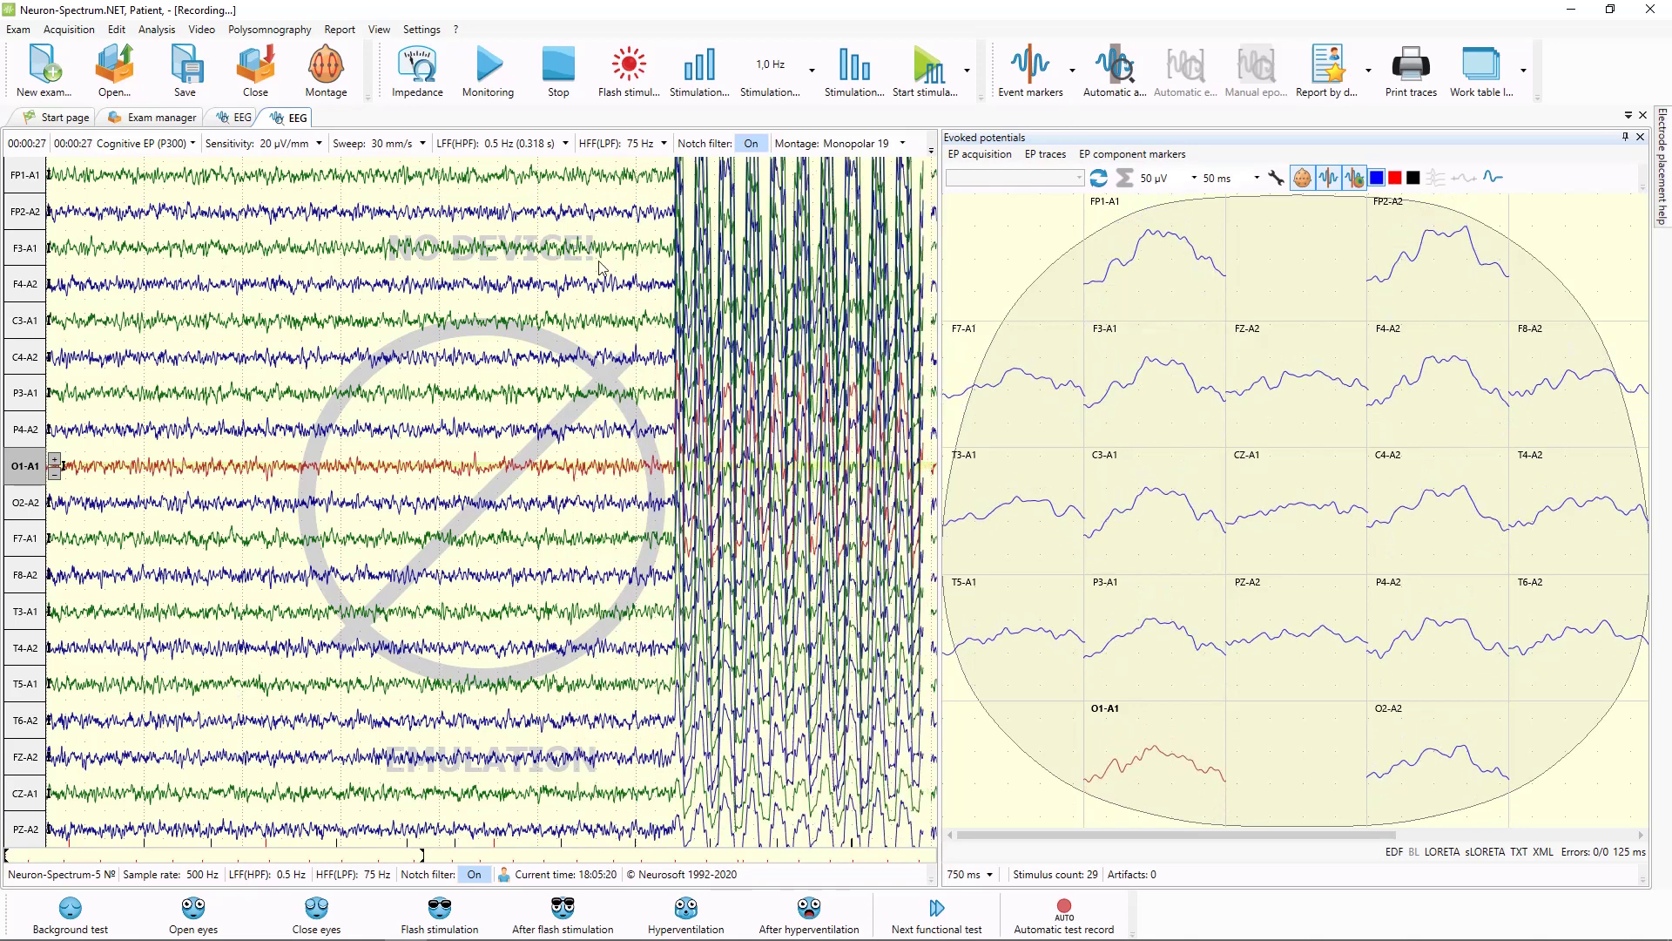
Step: Stop and save the recording, then view the F3-A1 and FP1-A1 P300 averages at 500 µV and 200 ms
left_click(555, 80)
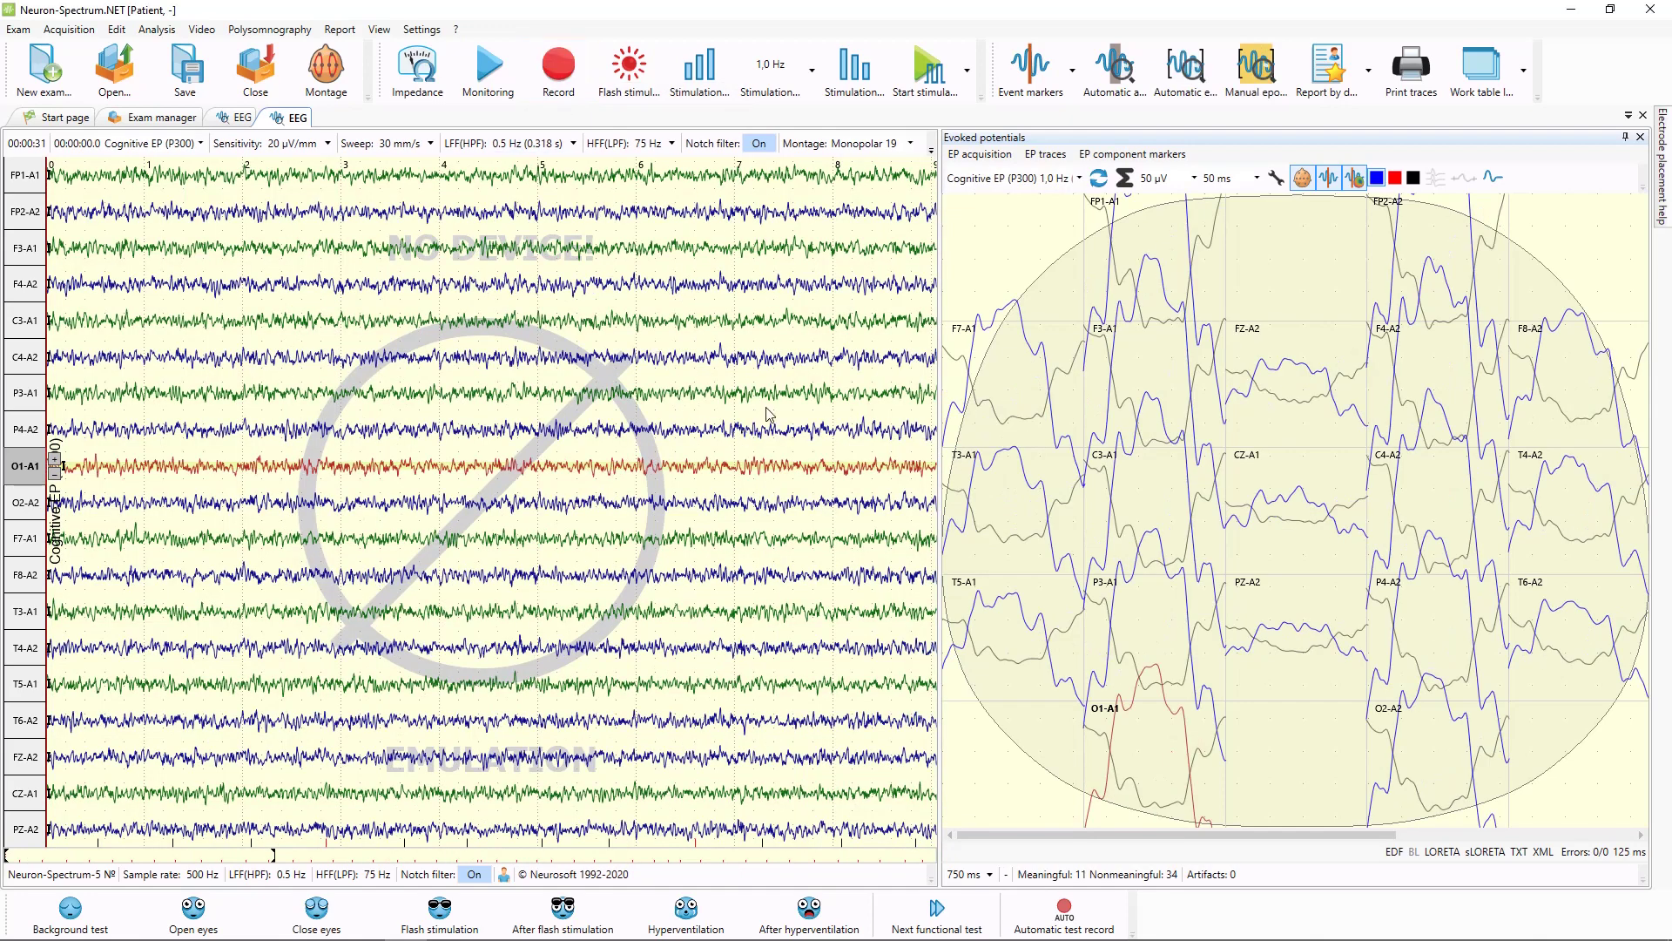
left_click(1161, 419)
scroll(1161, 416, "down", 3)
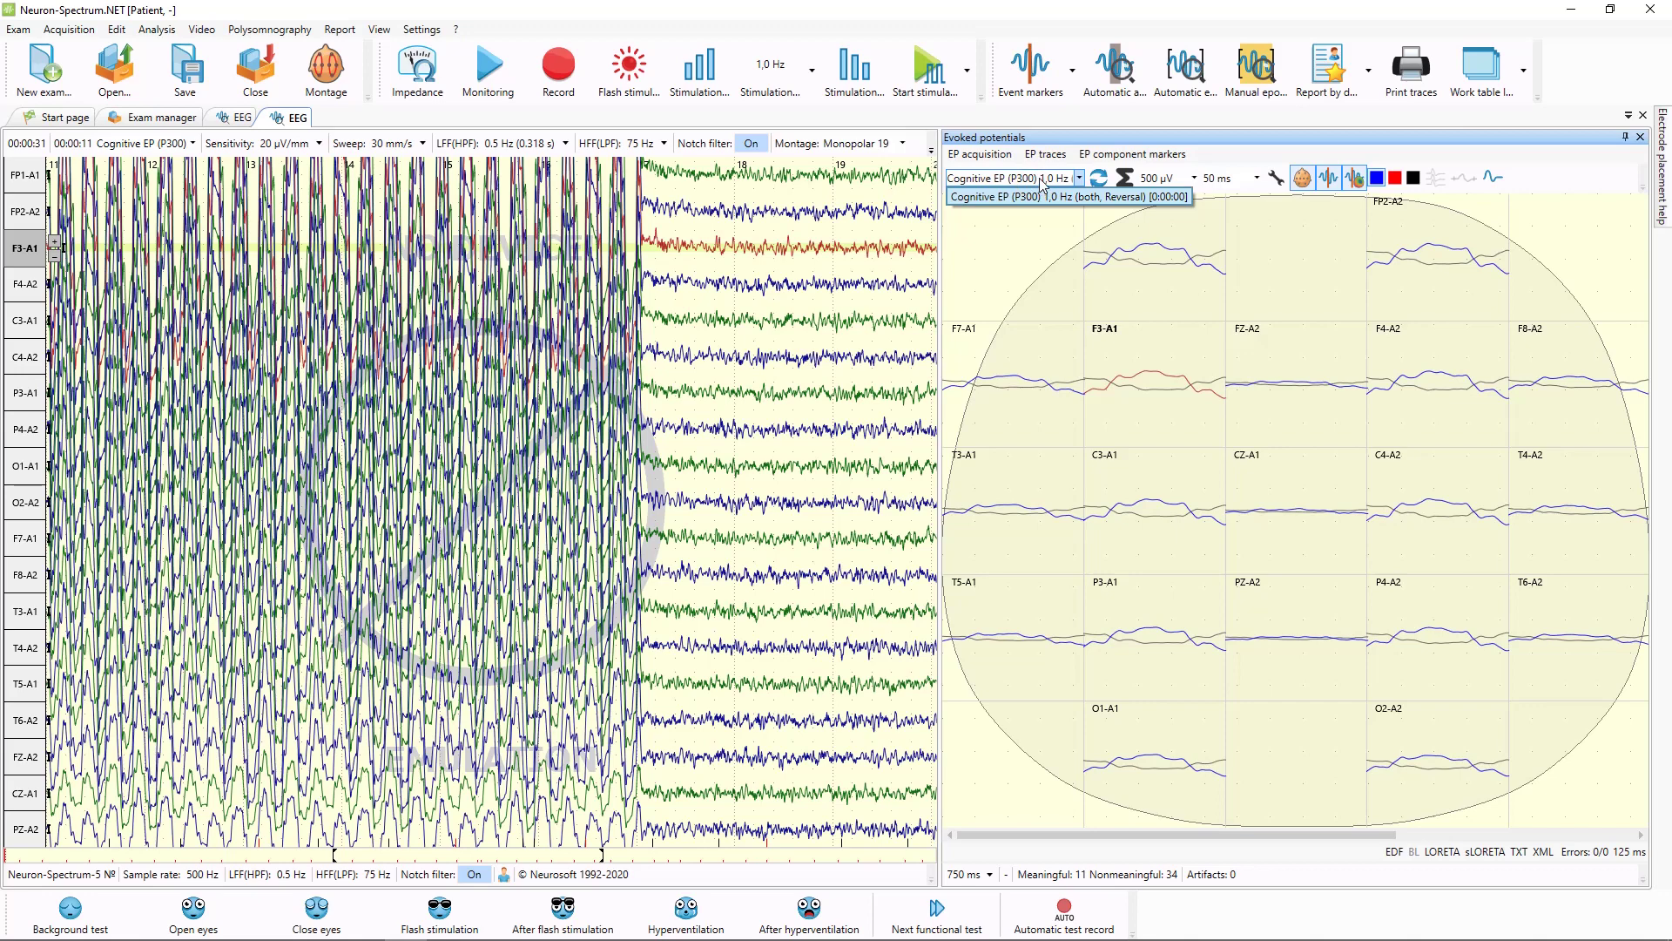
left_click(1167, 315)
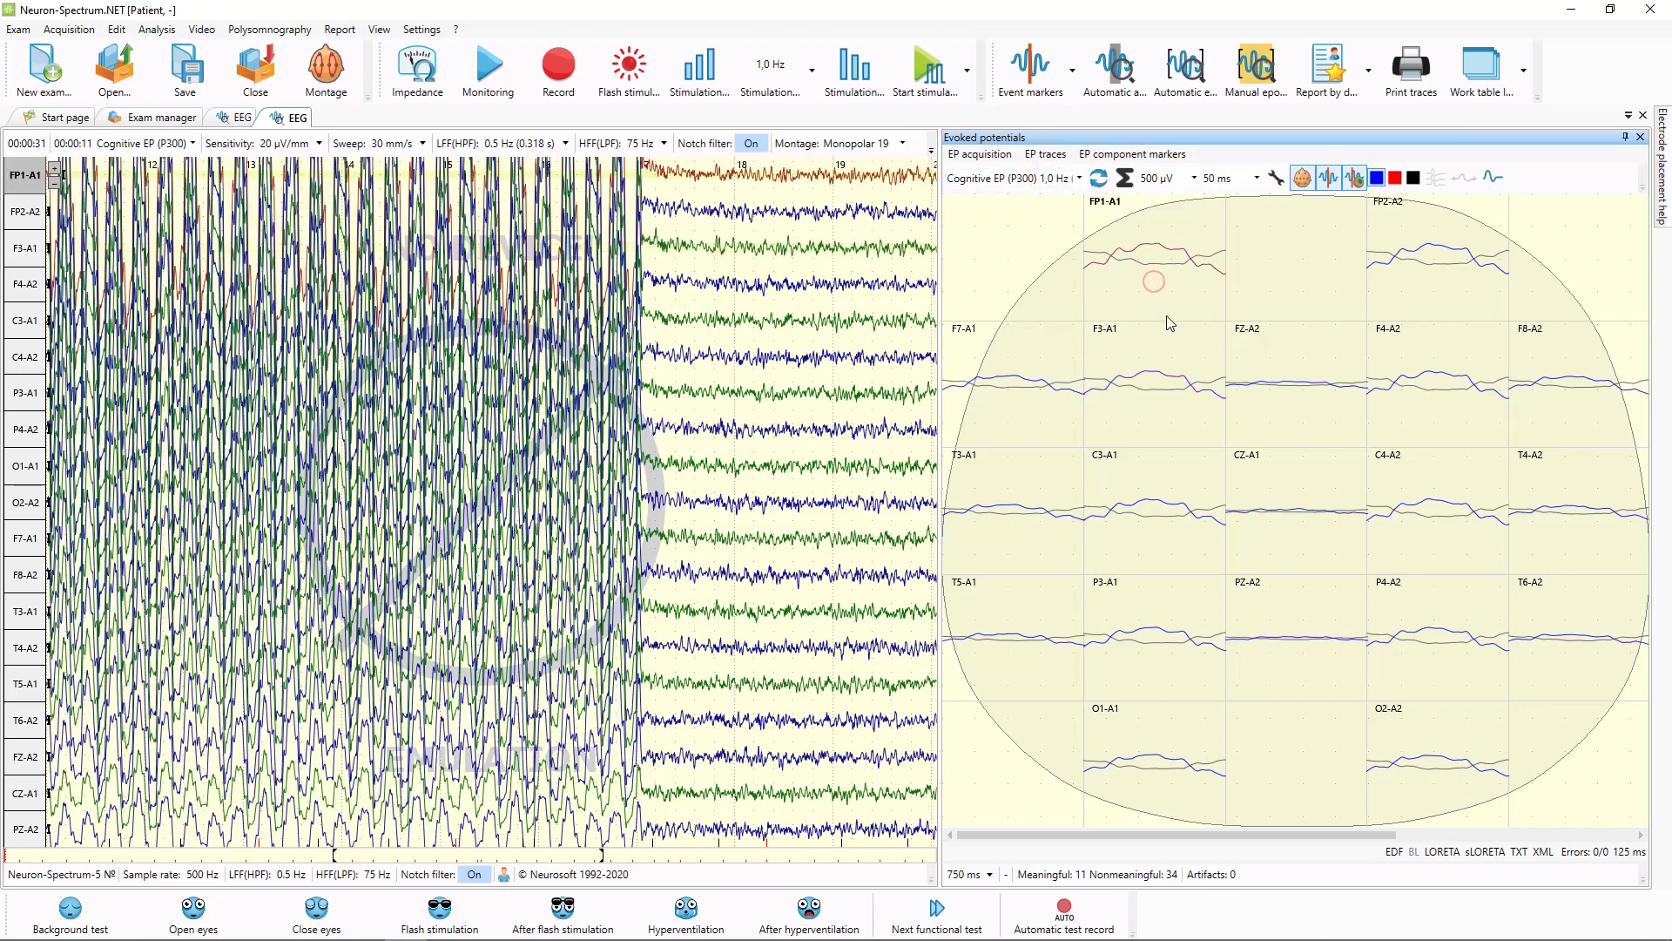
scroll(1167, 315, "down", 1)
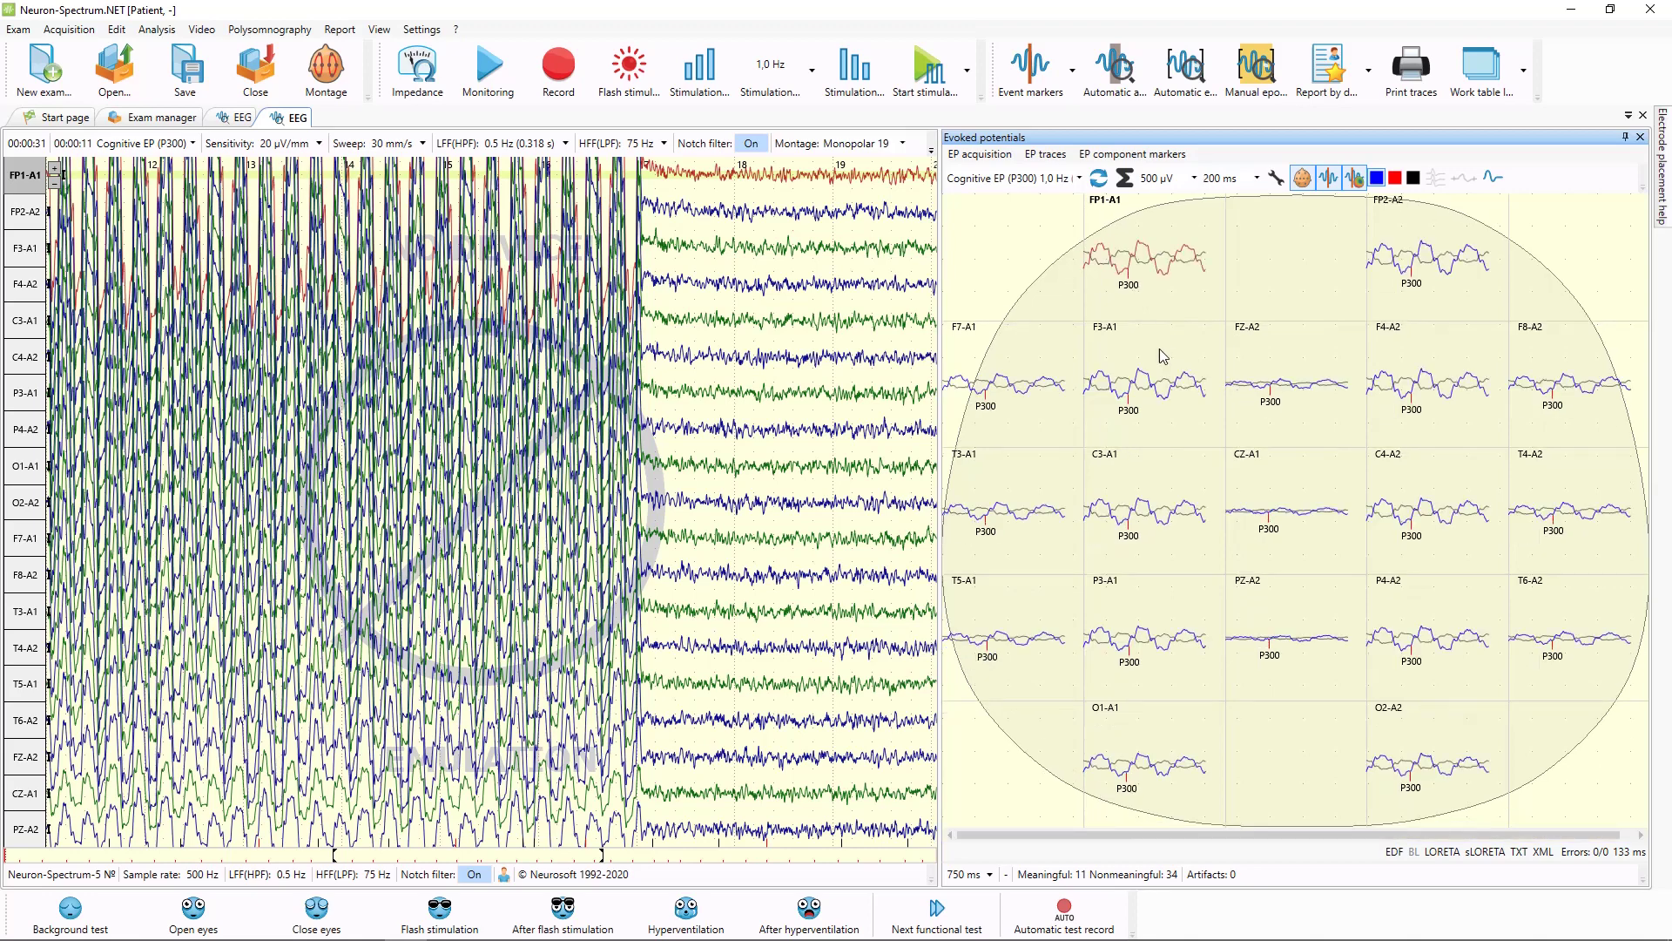
left_click(1128, 409)
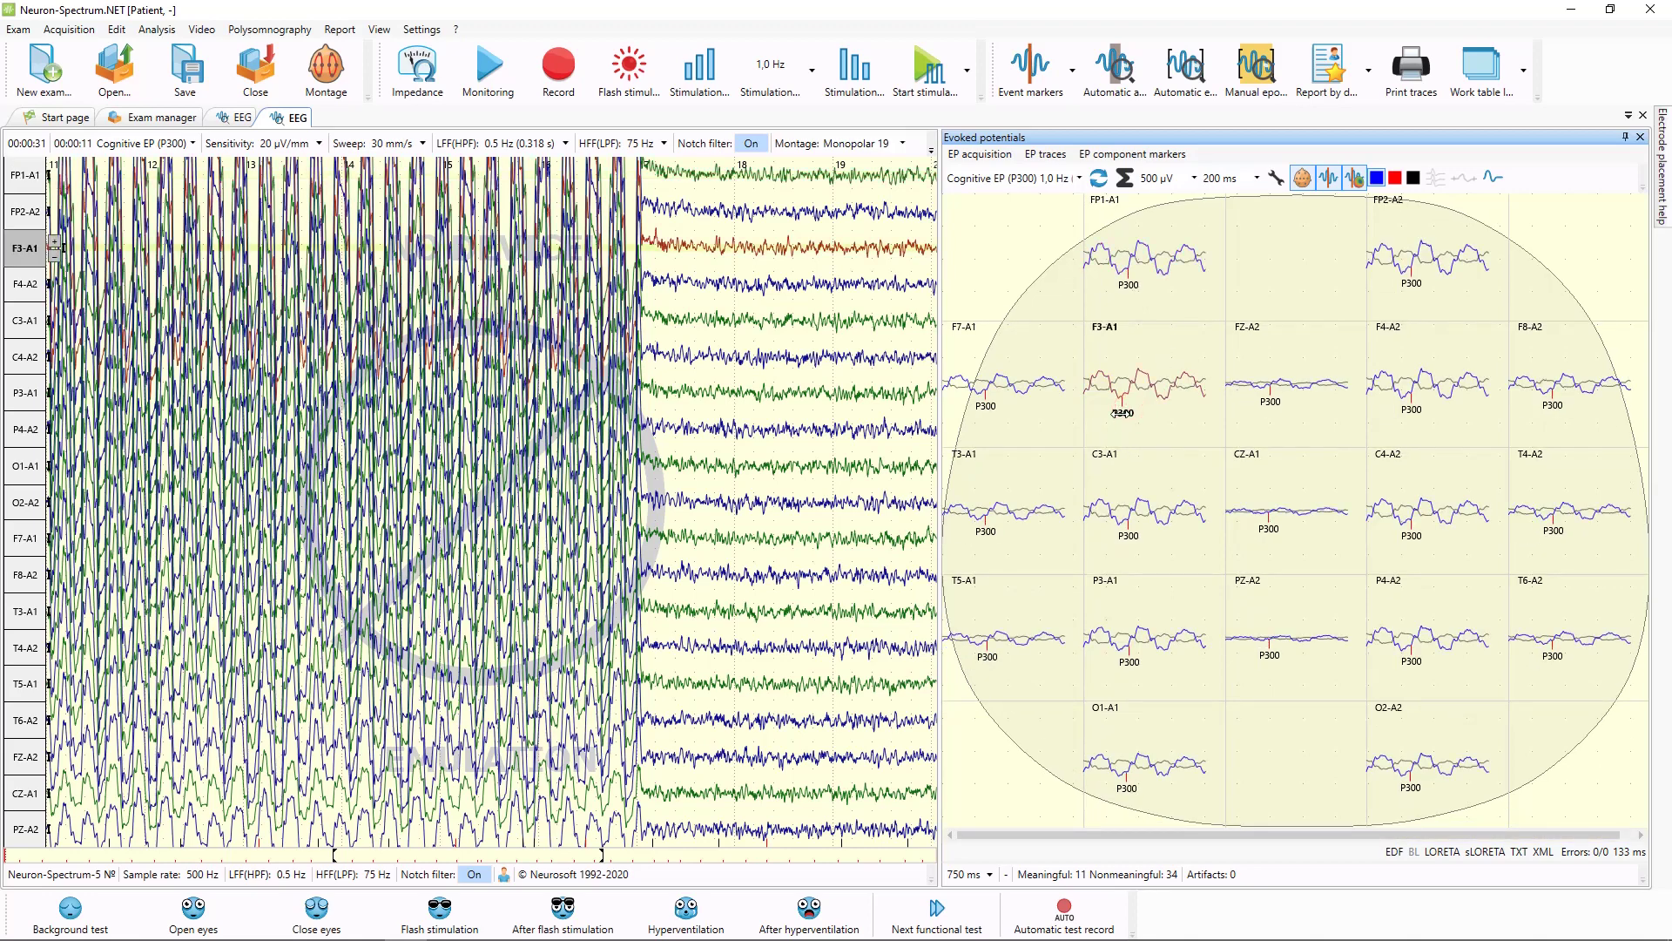